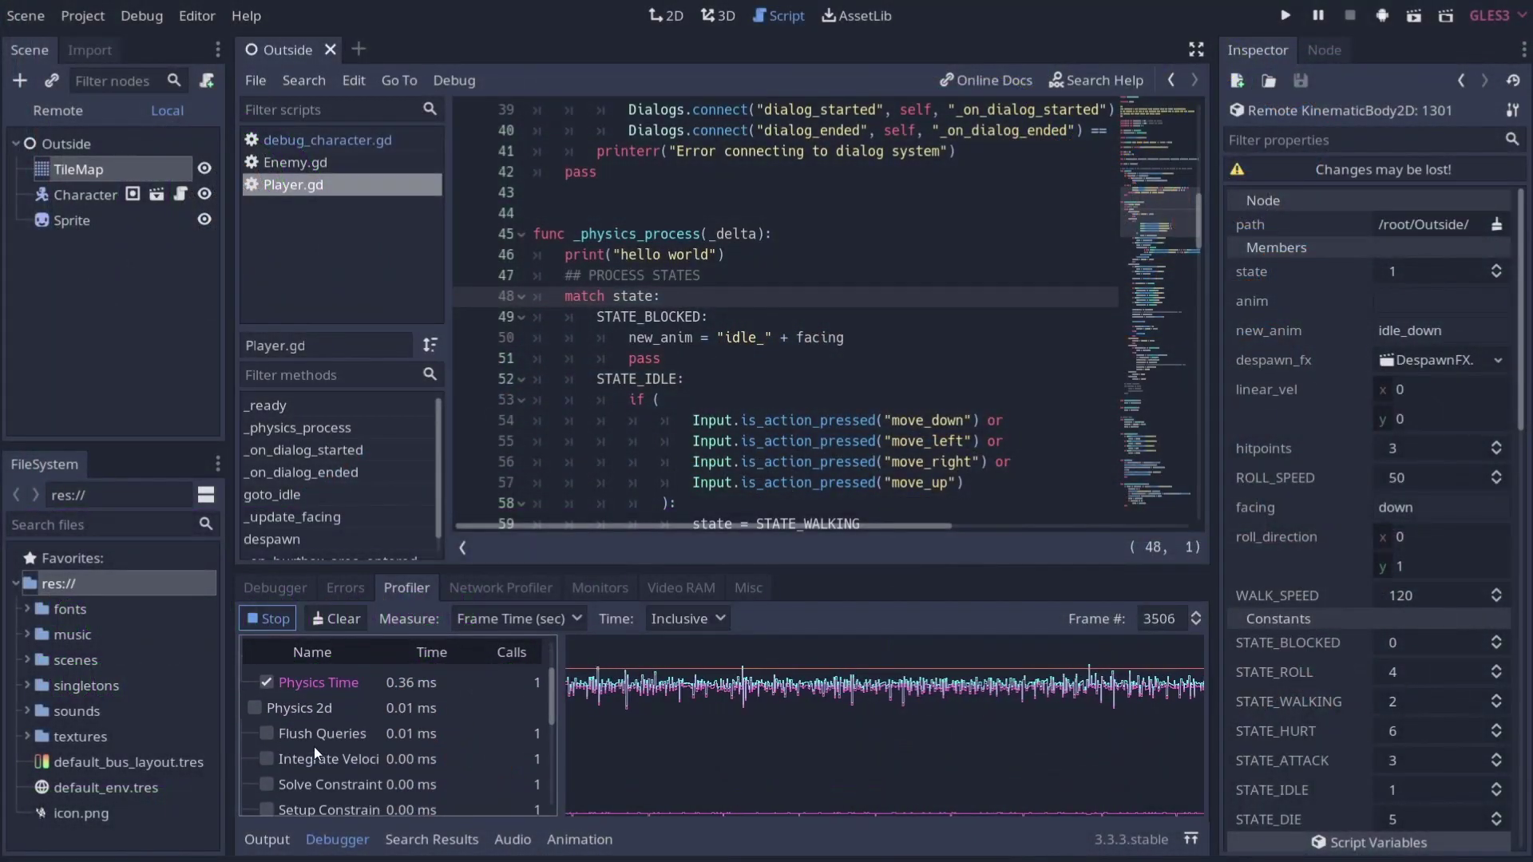
{"action": "scroll", "coordinate": [314, 746], "scroll_direction": "down", "scroll_amount": 3}
{"action": "scroll", "coordinate": [310, 756], "scroll_direction": "down", "scroll_amount": 3}
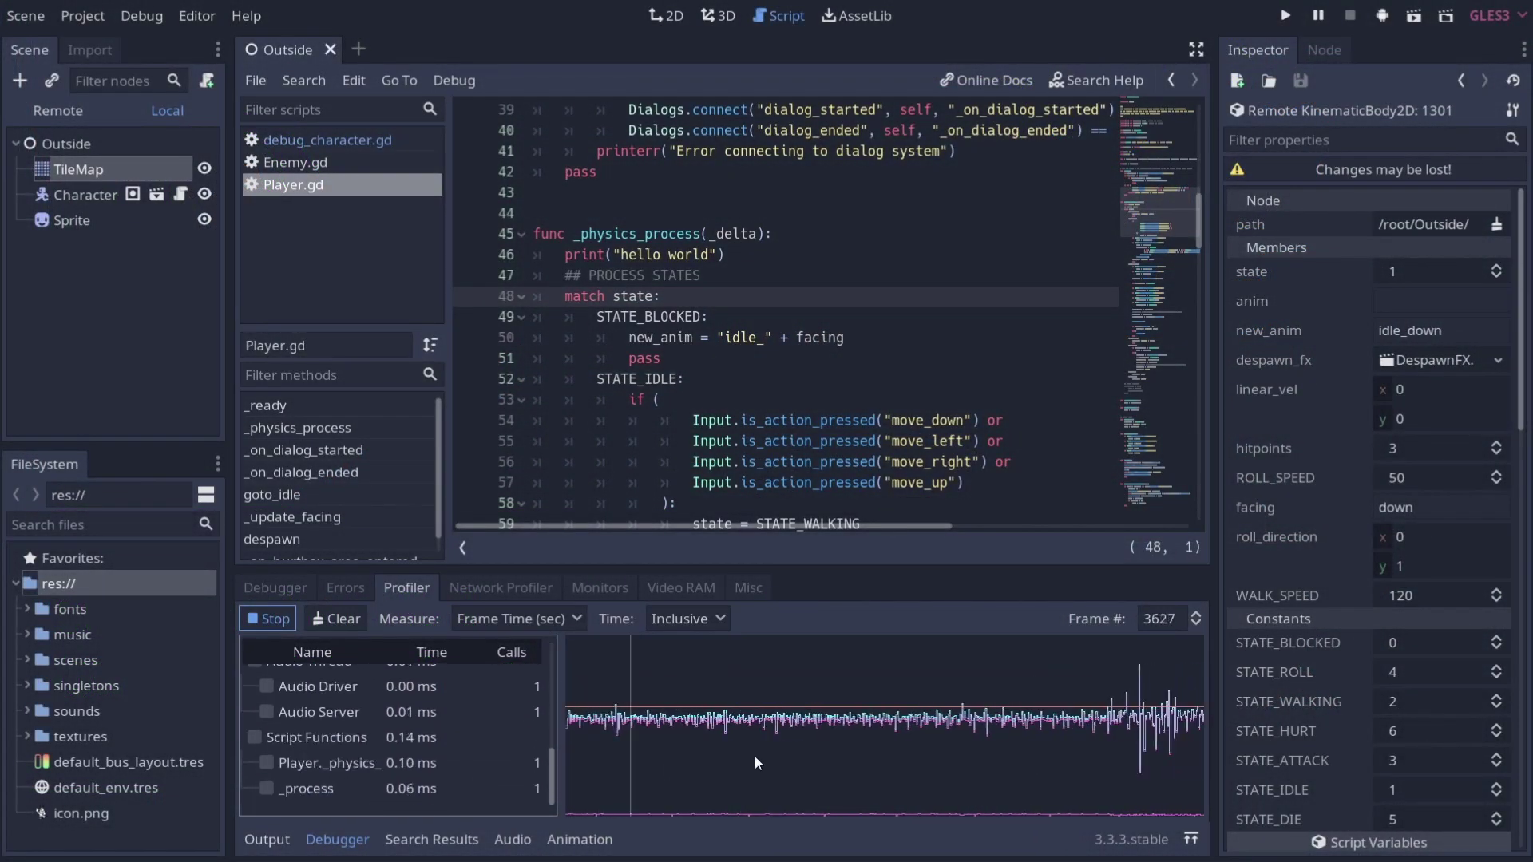
{"action": "scroll", "coordinate": [313, 742], "scroll_direction": "up", "scroll_amount": 5}
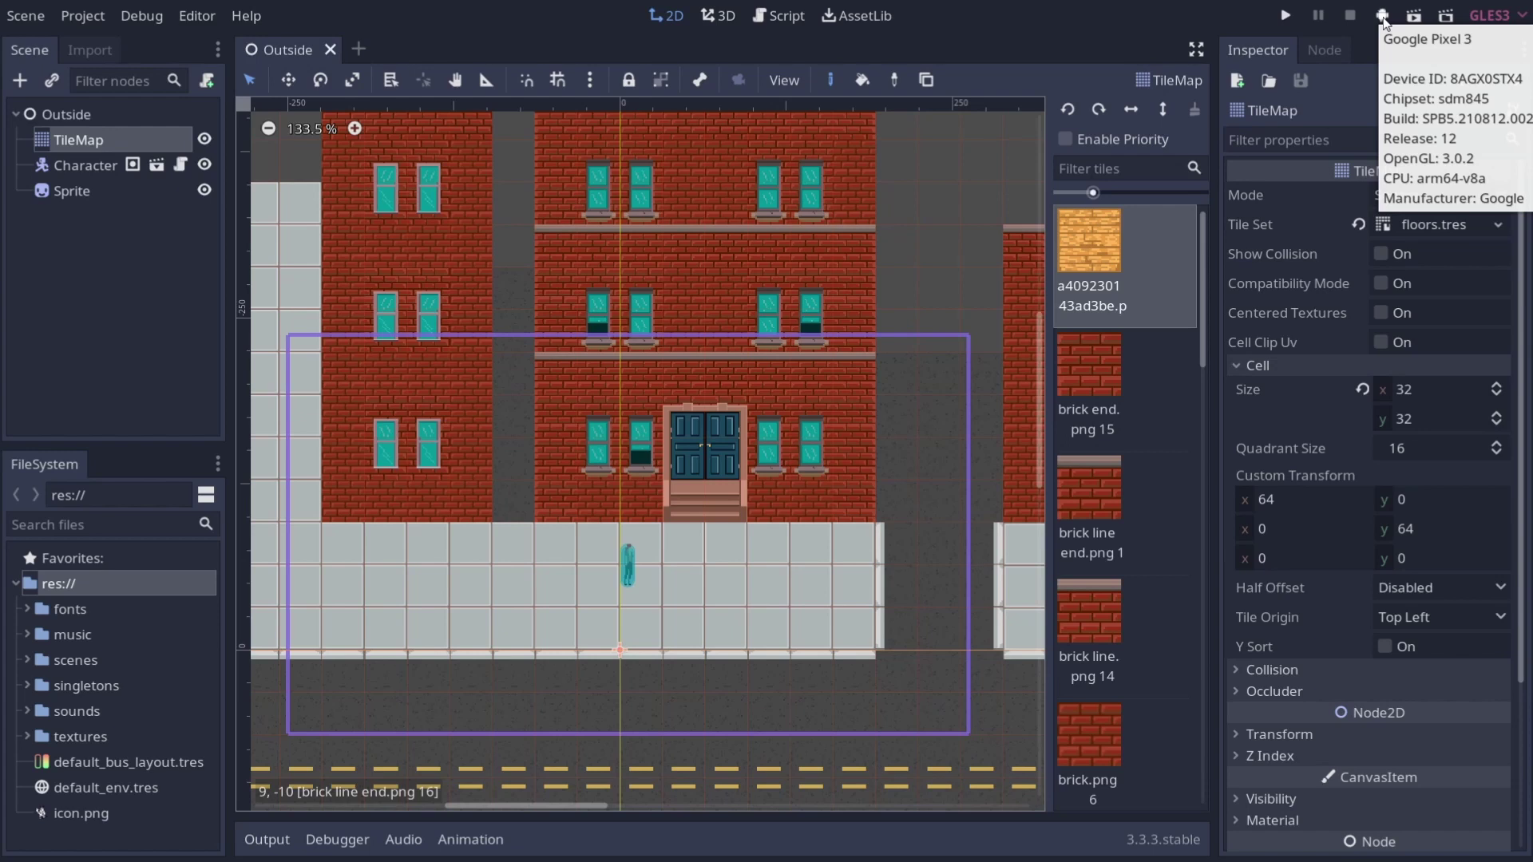
{"action": "left_click", "coordinate": [145, 17]}
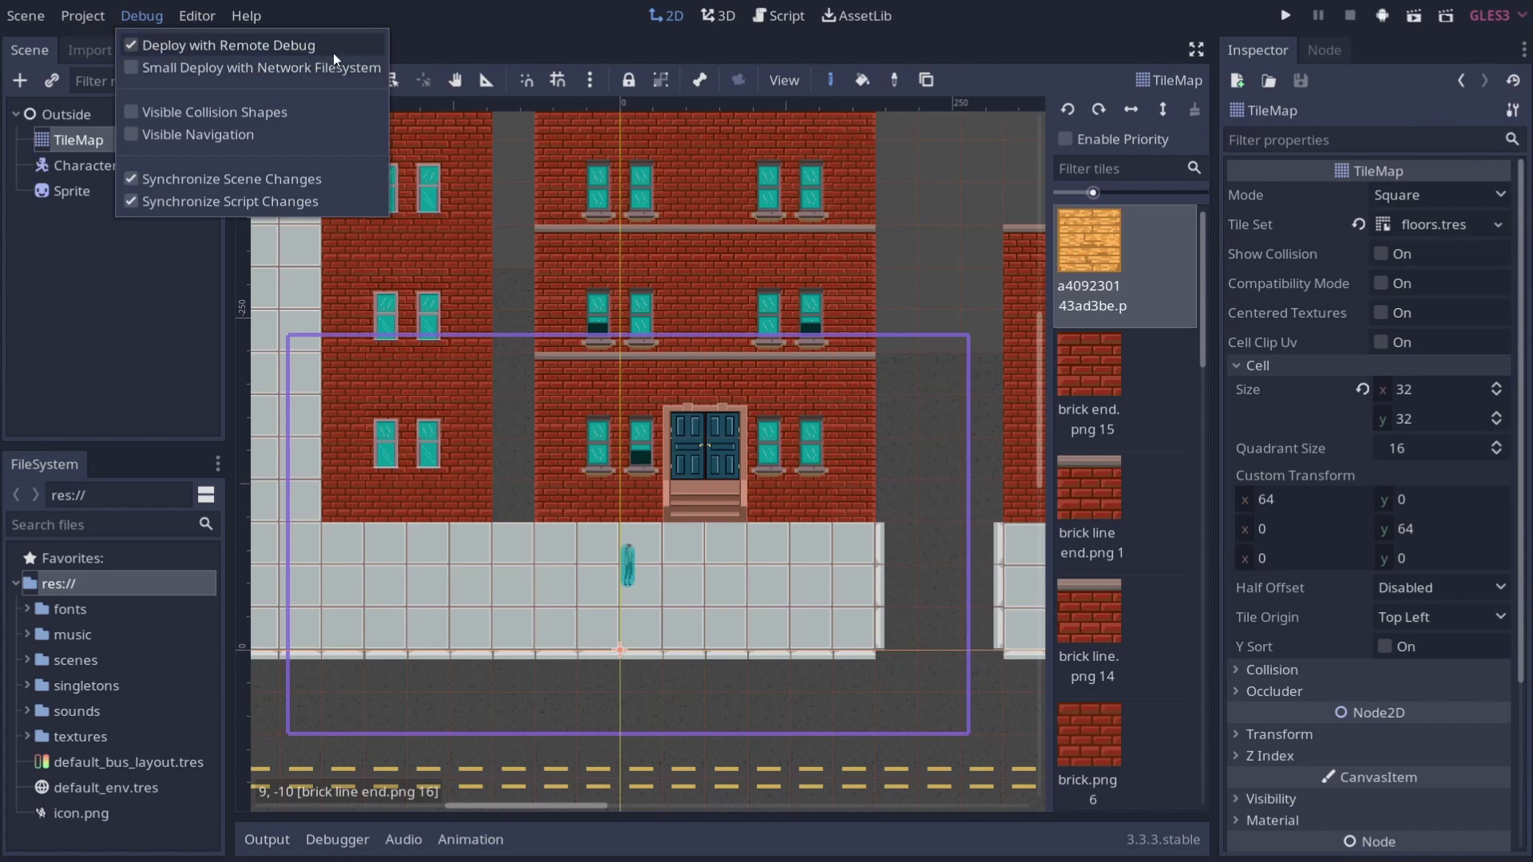
{"action": "left_click", "coordinate": [221, 48]}
{"action": "left_click", "coordinate": [137, 43]}
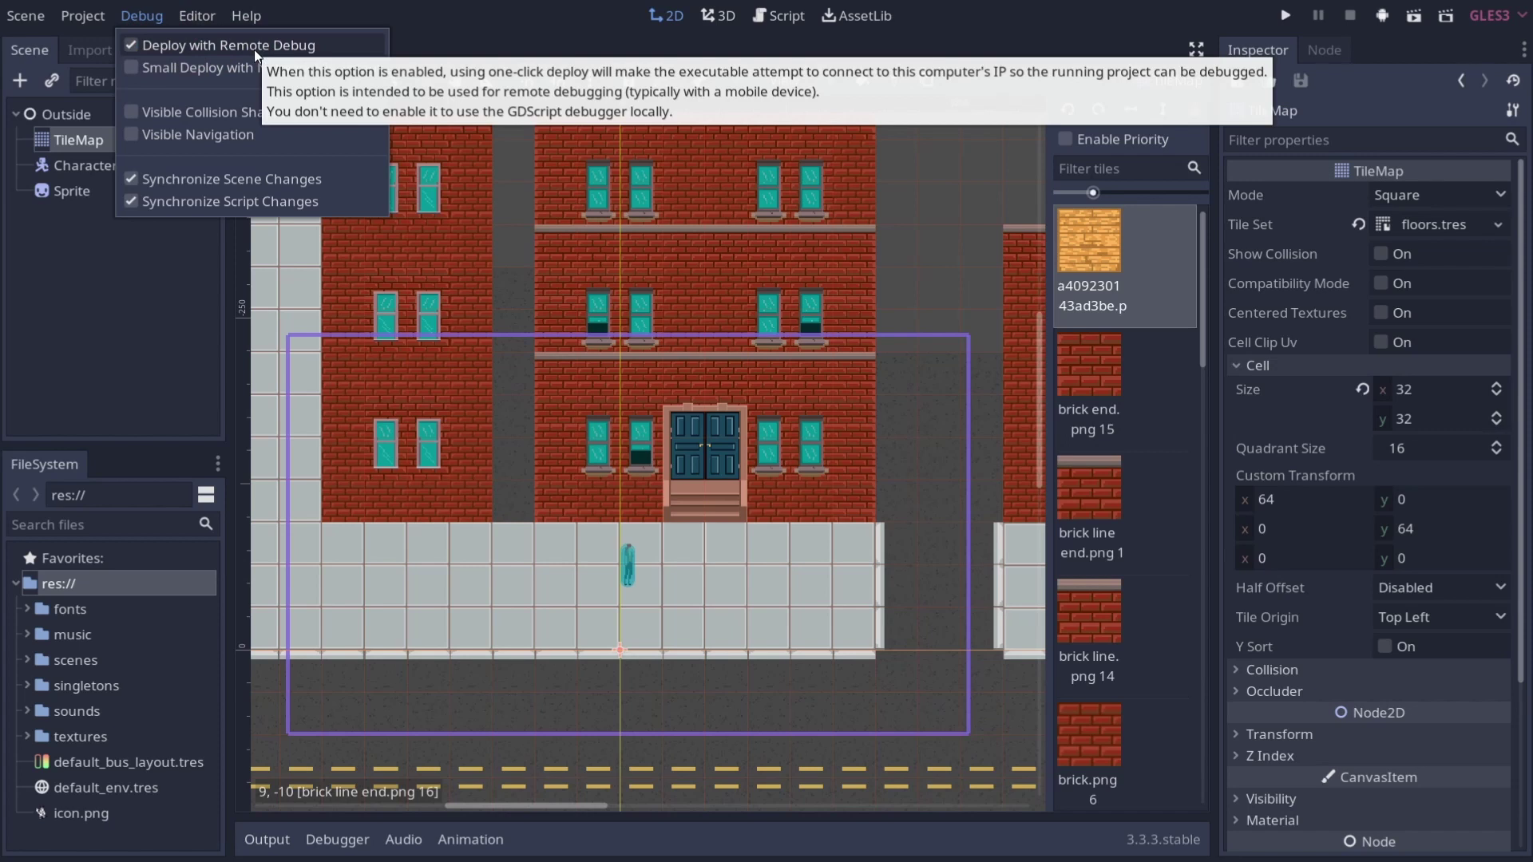
{"action": "left_click", "coordinate": [125, 343]}
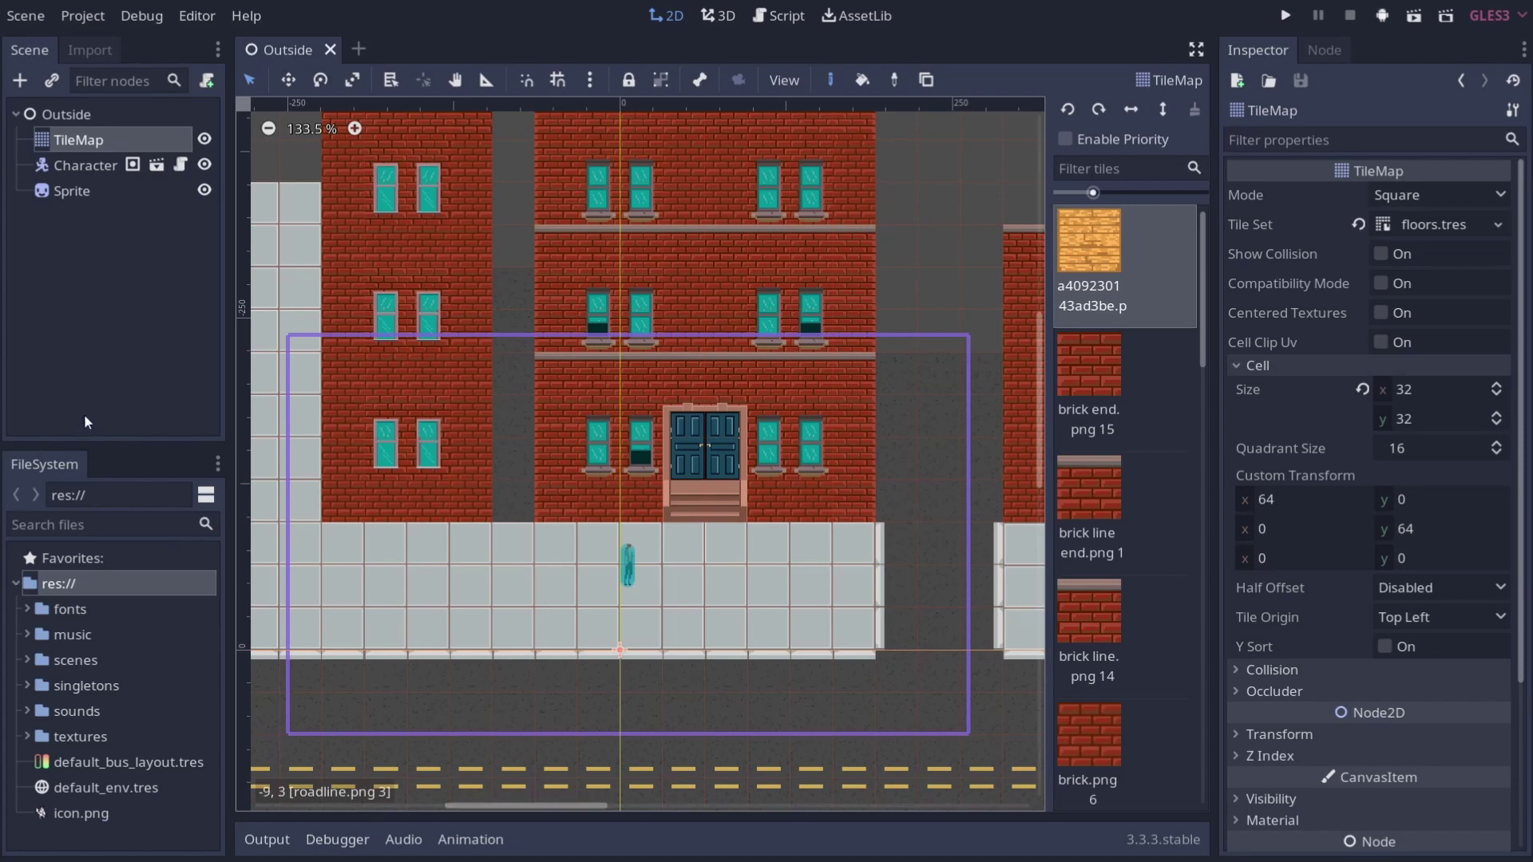
- Add print("hello world") at line 46 of Player.gd, save, and set a breakpoint there
{"action": "left_click", "coordinate": [183, 168]}
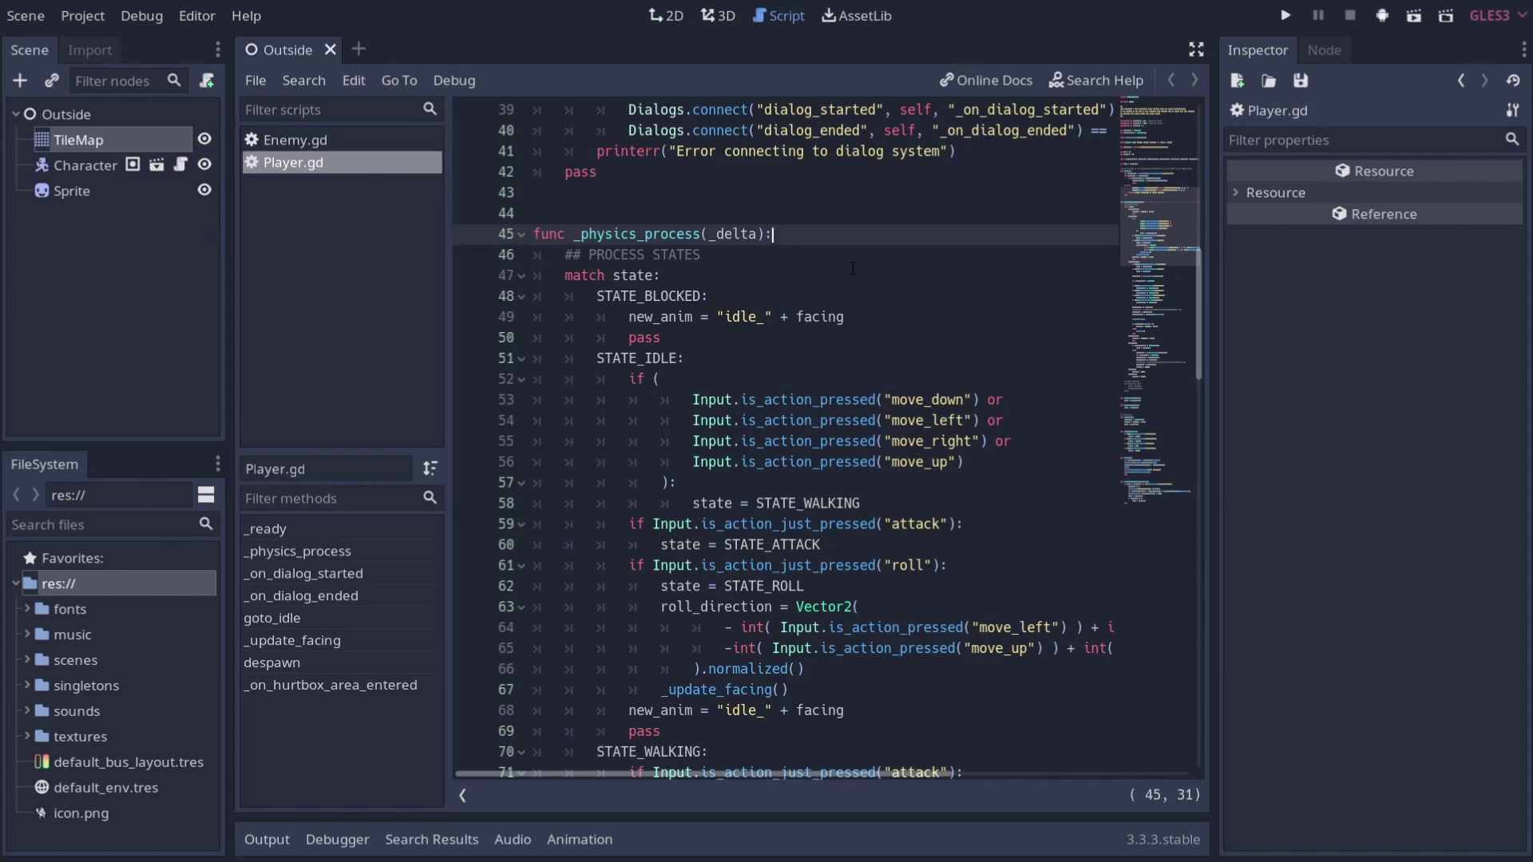
{"action": "key", "text": "Return"}
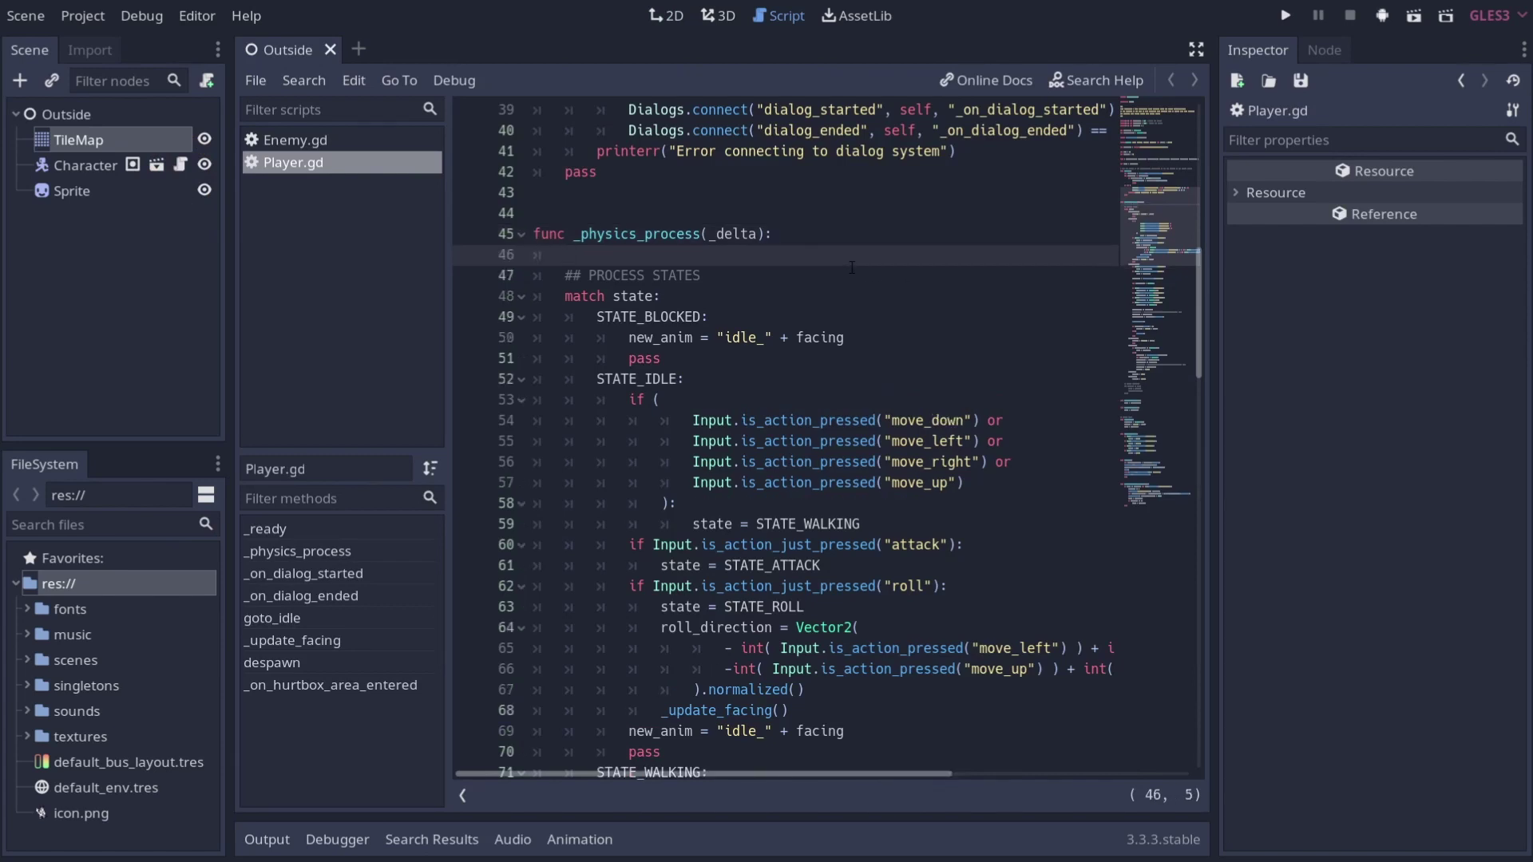
{"action": "type", "text": "print(\"hello"}
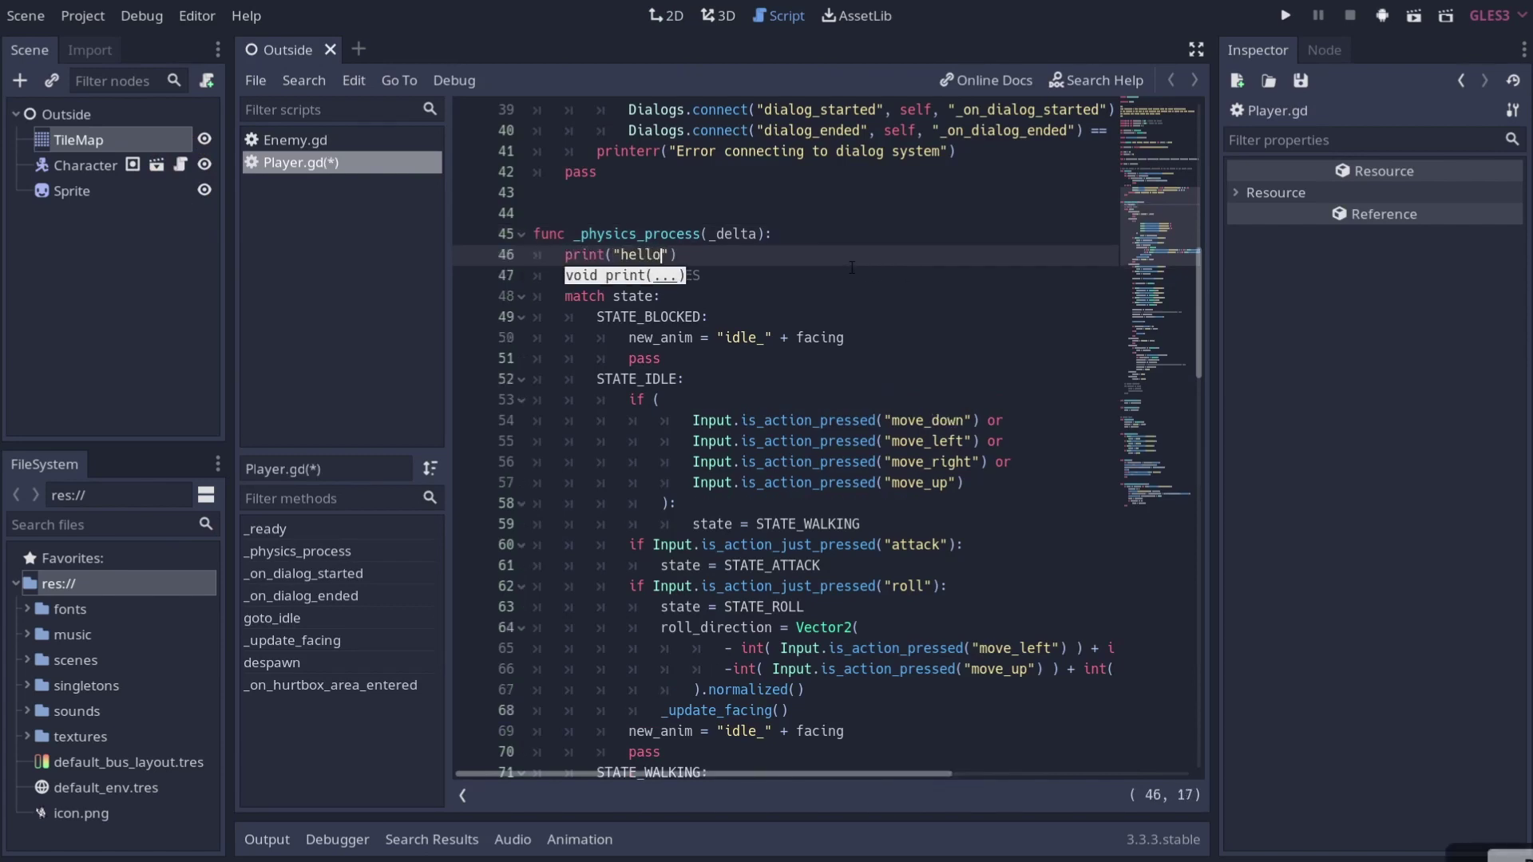
{"action": "type", "text": " world"}
{"action": "key", "text": "End"}
{"action": "key", "text": "ctrl+s"}
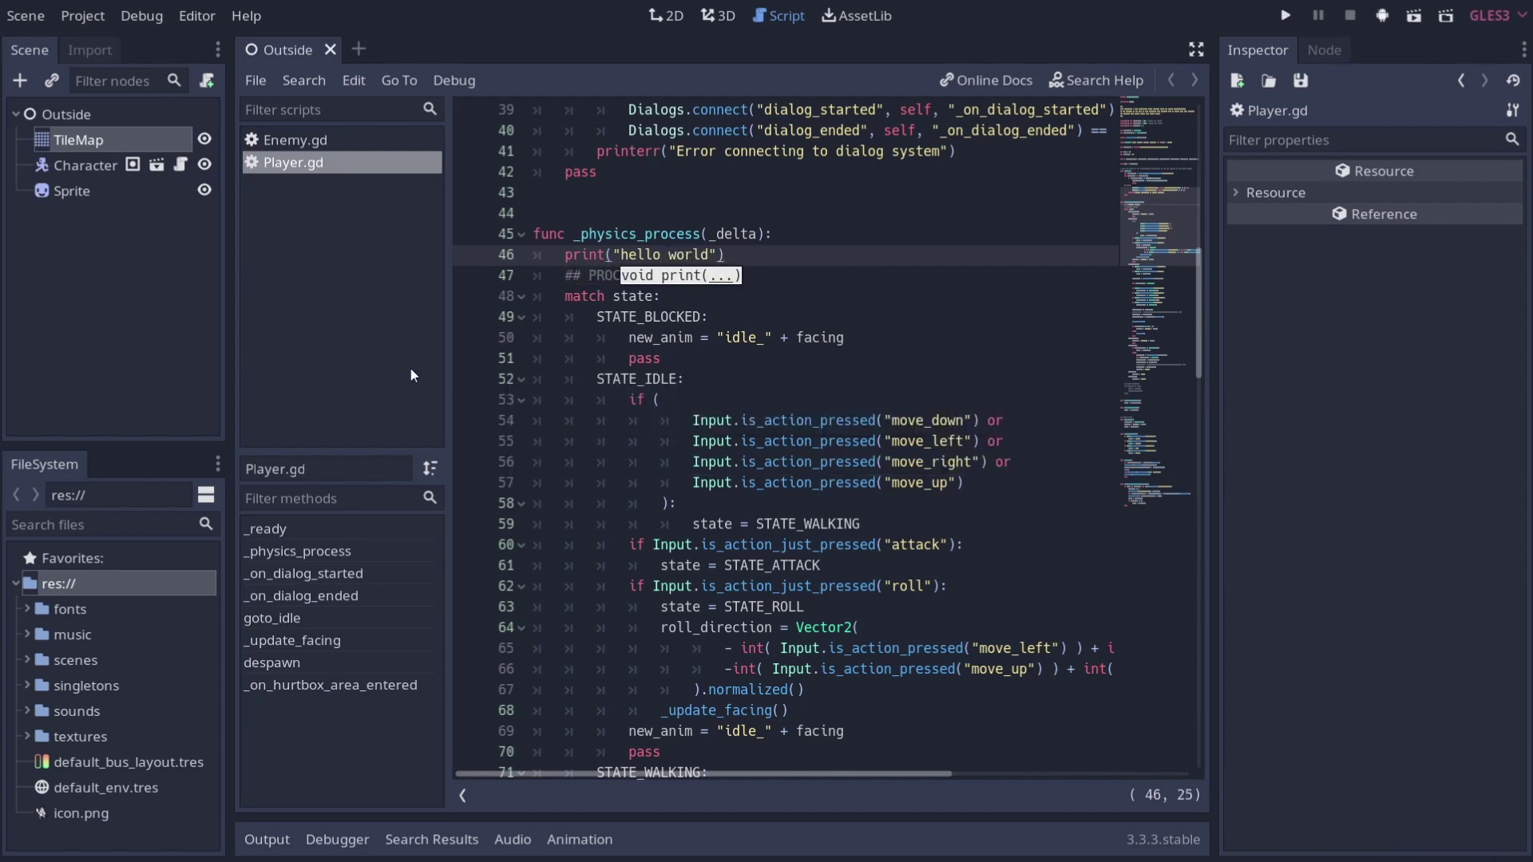
{"action": "left_click", "coordinate": [462, 256]}
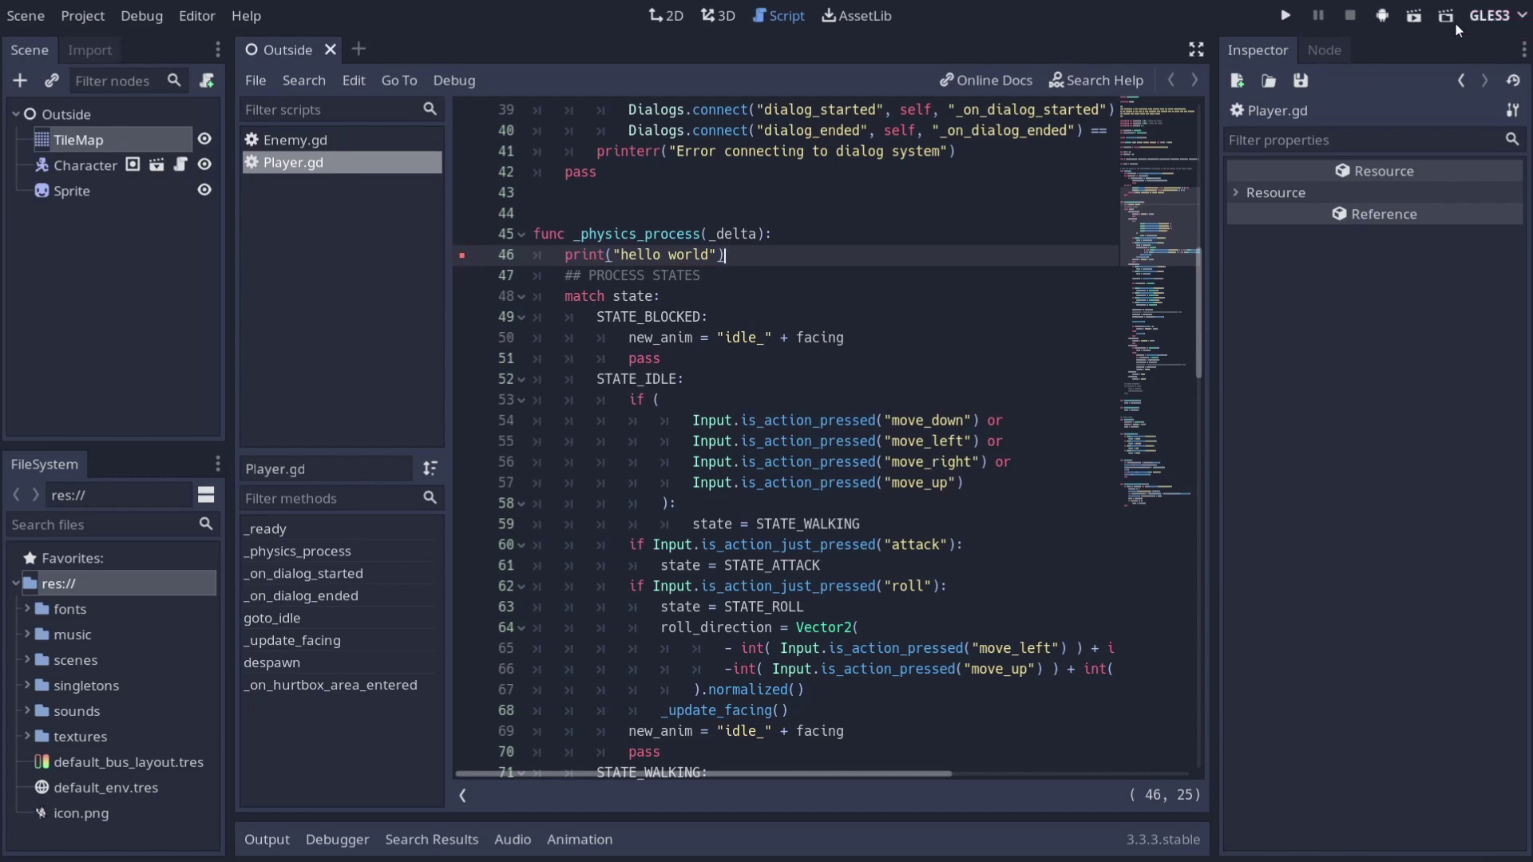
- Deploy the game to the Pixel 3 and step from Player.gd into debug_character.gd
{"action": "left_click", "coordinate": [1384, 16]}
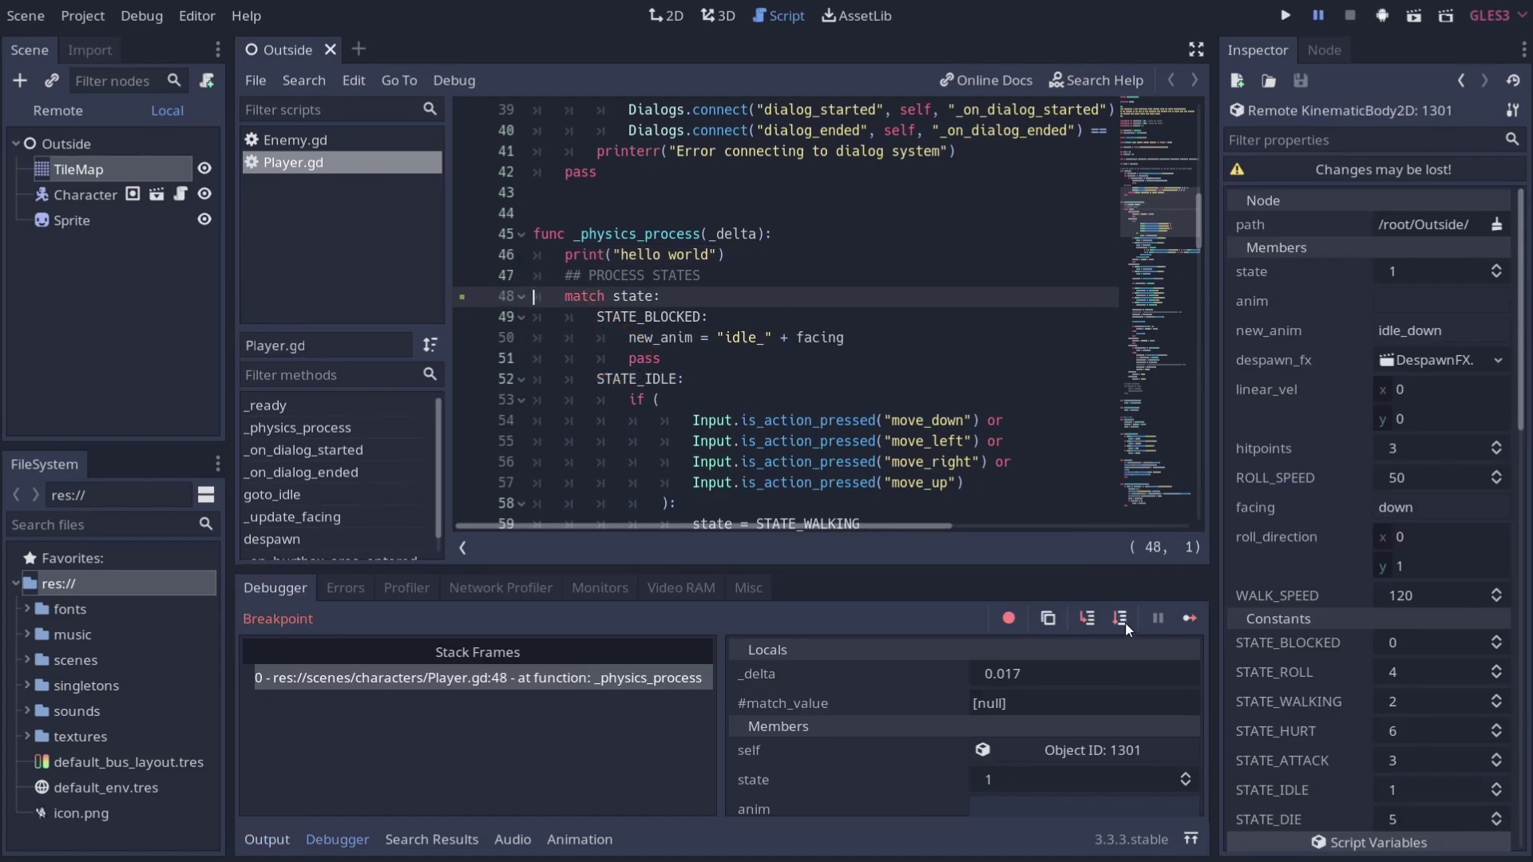
{"action": "left_click", "coordinate": [1087, 618]}
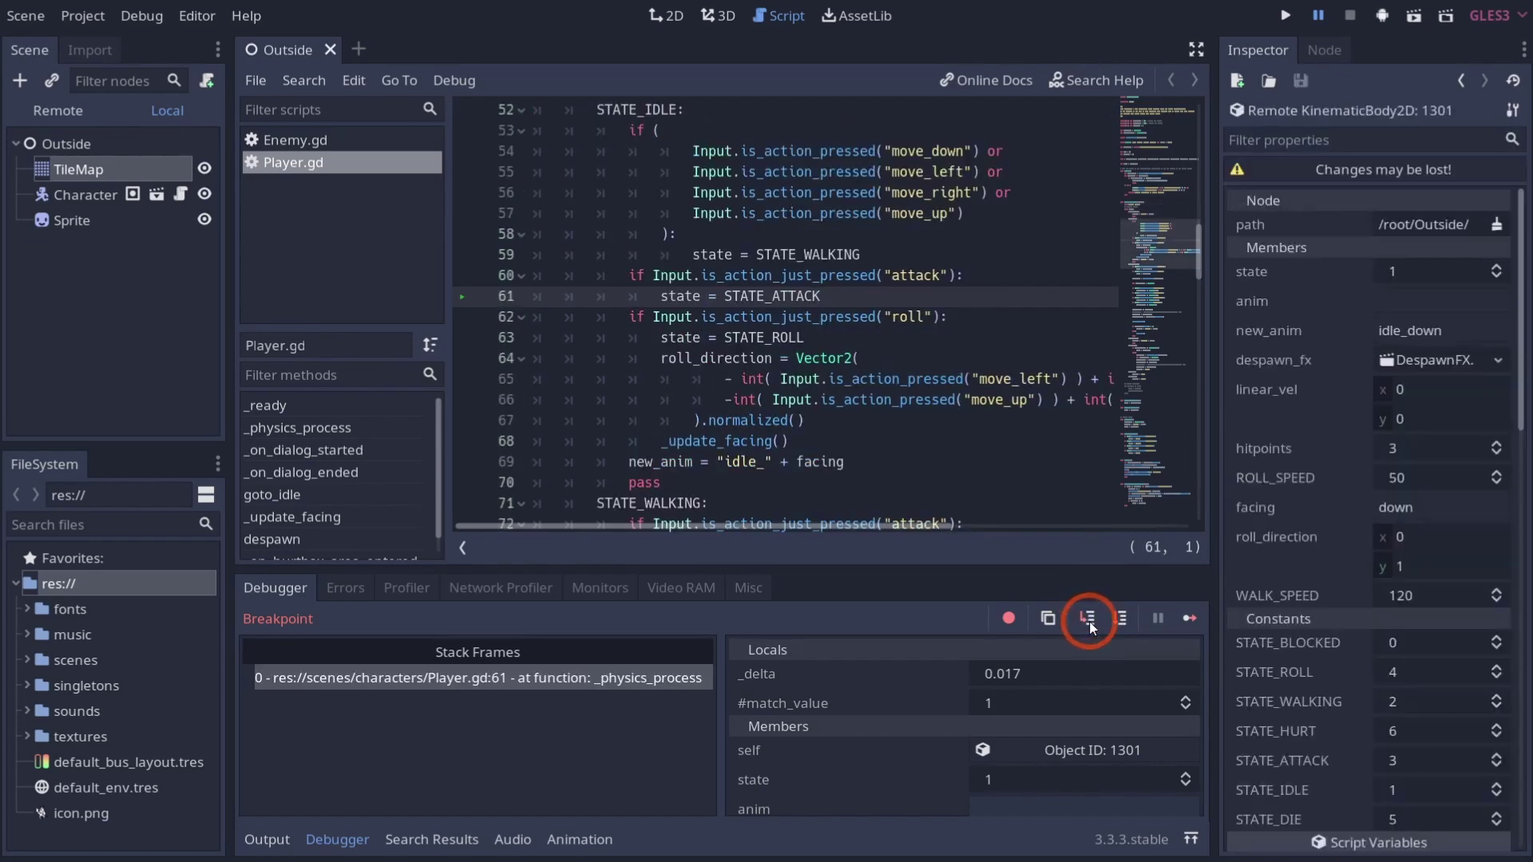
{"action": "left_click", "coordinate": [1087, 618]}
{"action": "left_click", "coordinate": [1087, 618]}
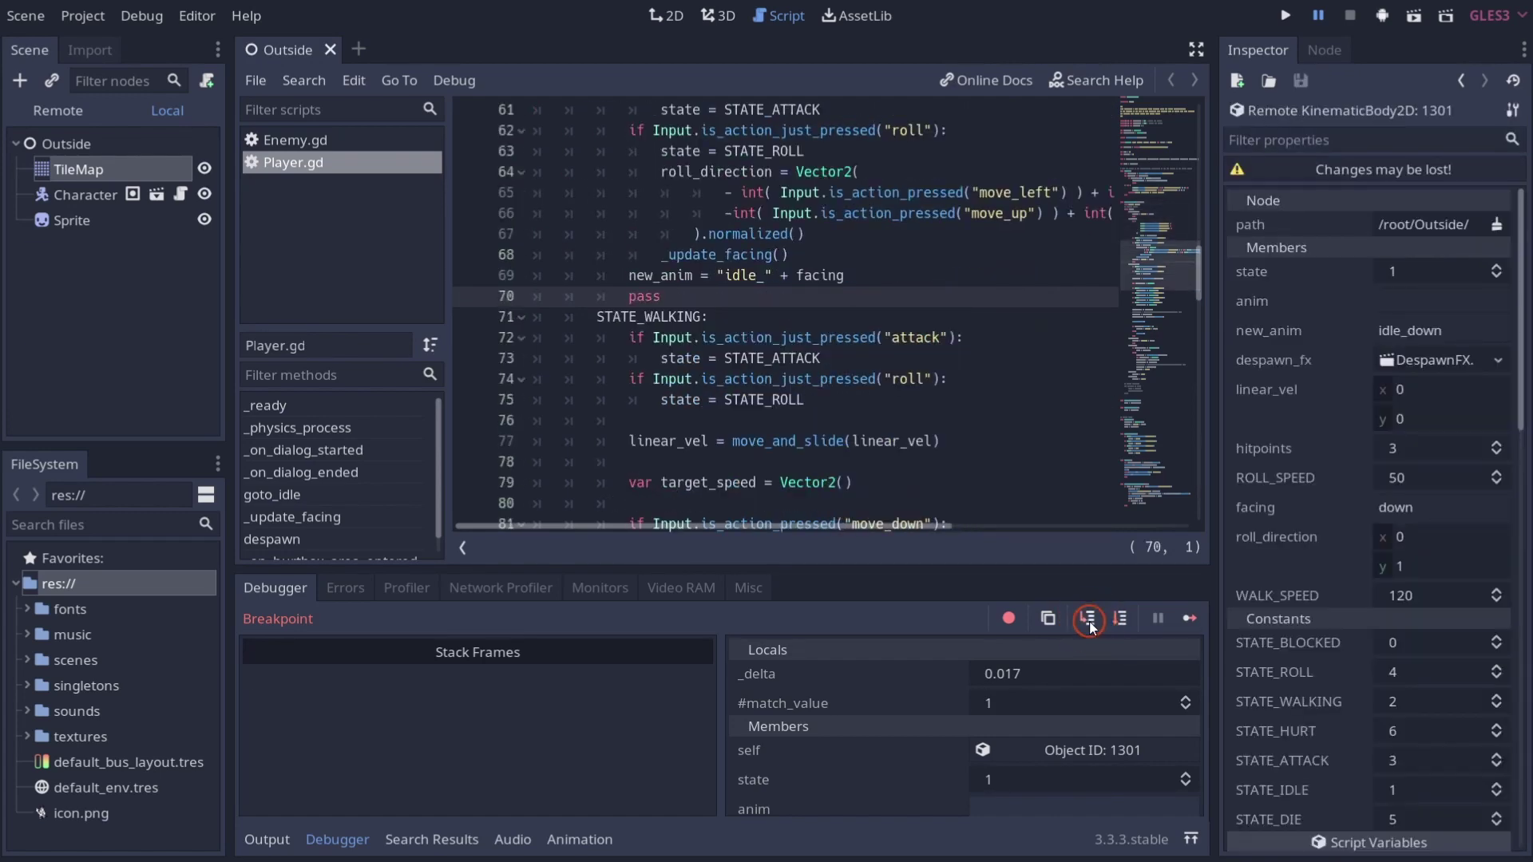
{"action": "left_click", "coordinate": [1087, 618]}
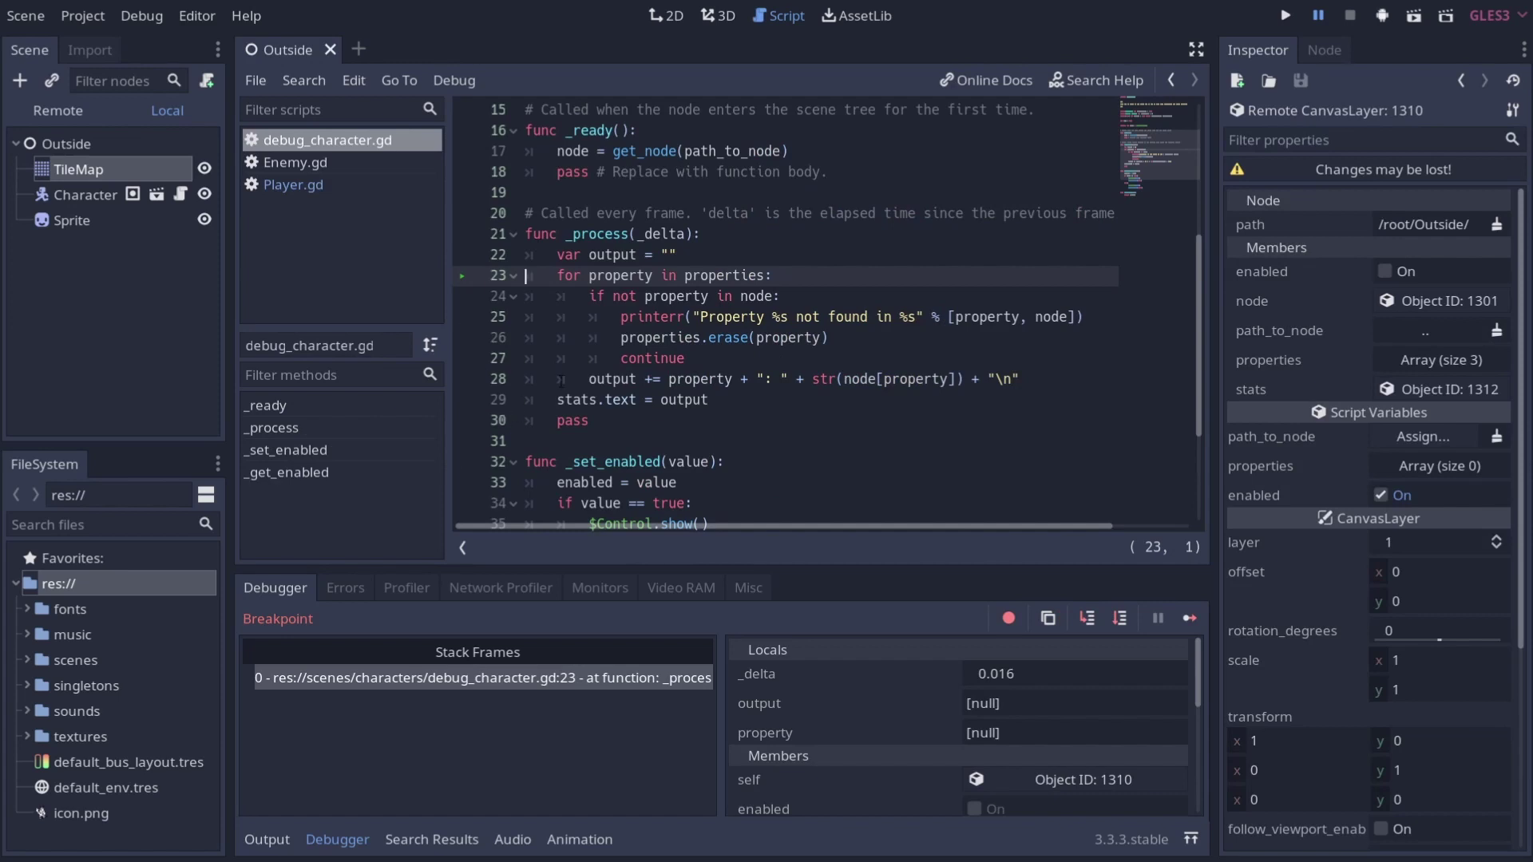
- Continue past the Player.gd line 48 stop so the paused game resumes
{"action": "left_click", "coordinate": [1189, 618]}
{"action": "left_click", "coordinate": [428, 299]}
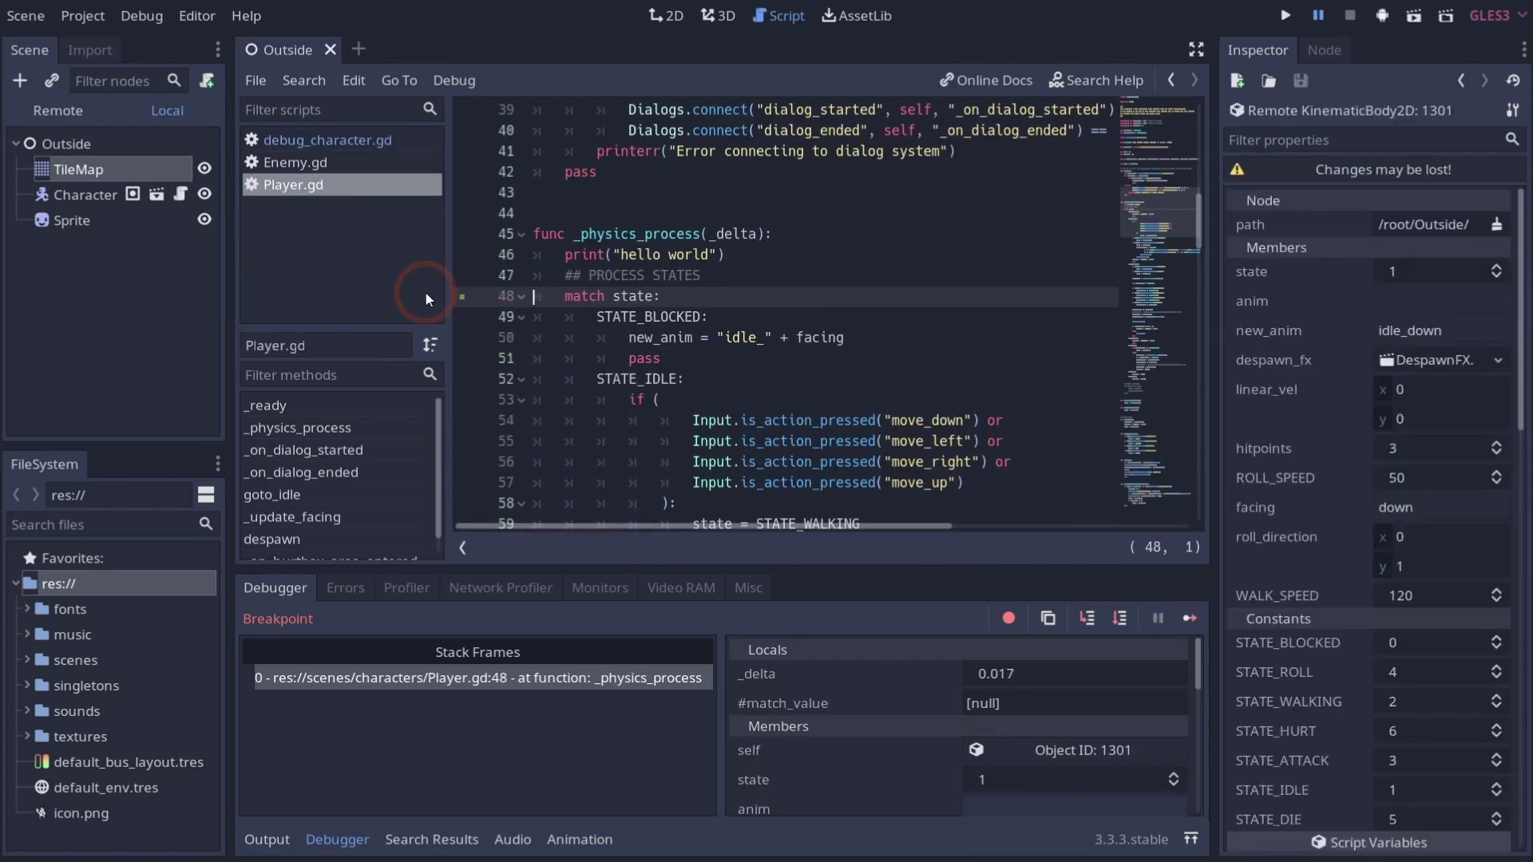
{"action": "left_click", "coordinate": [468, 302]}
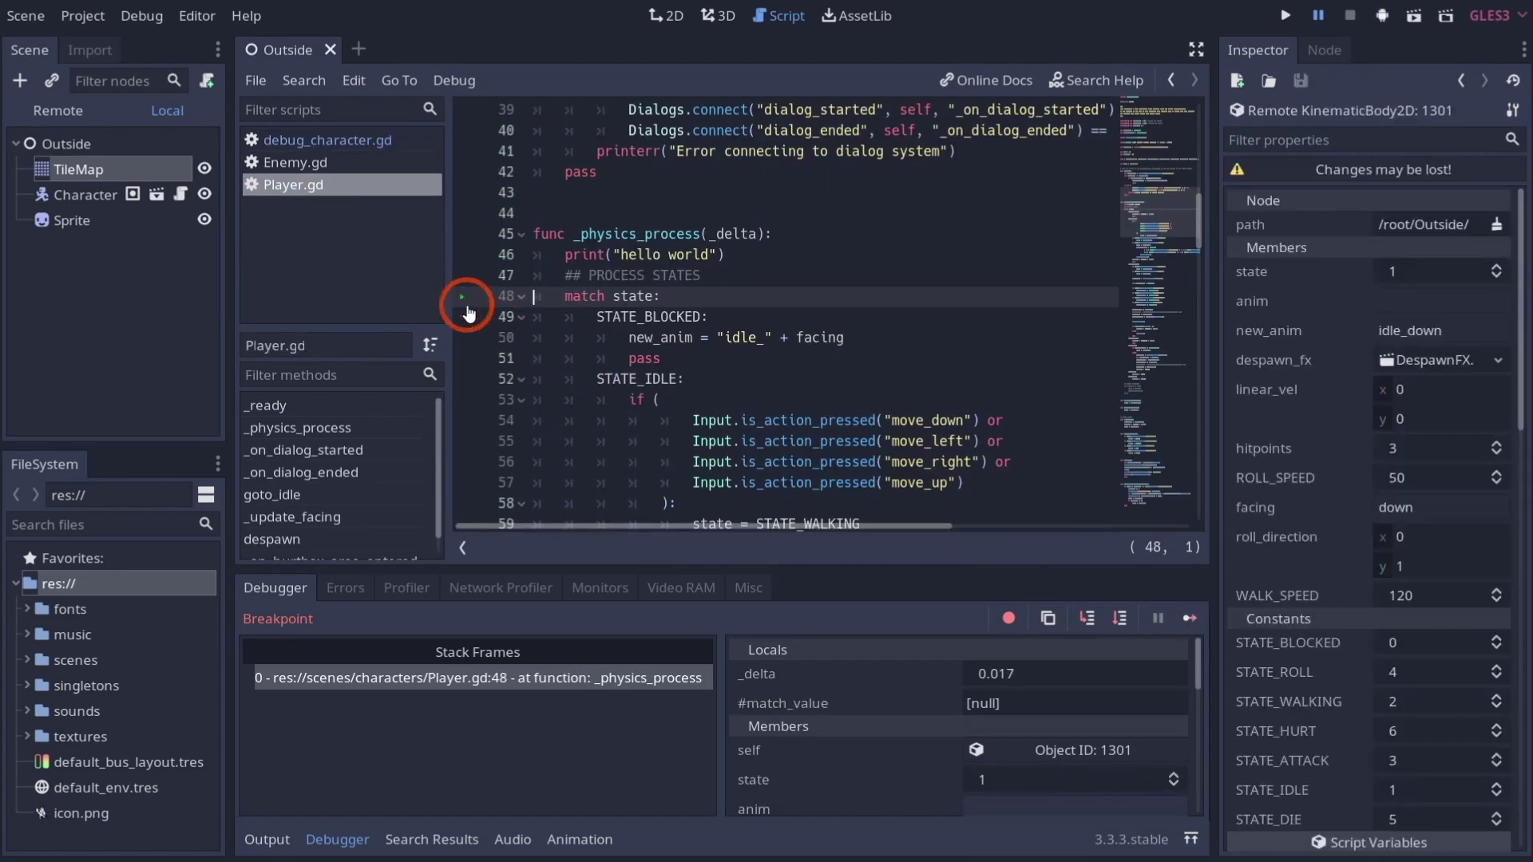
{"action": "left_click", "coordinate": [1186, 621]}
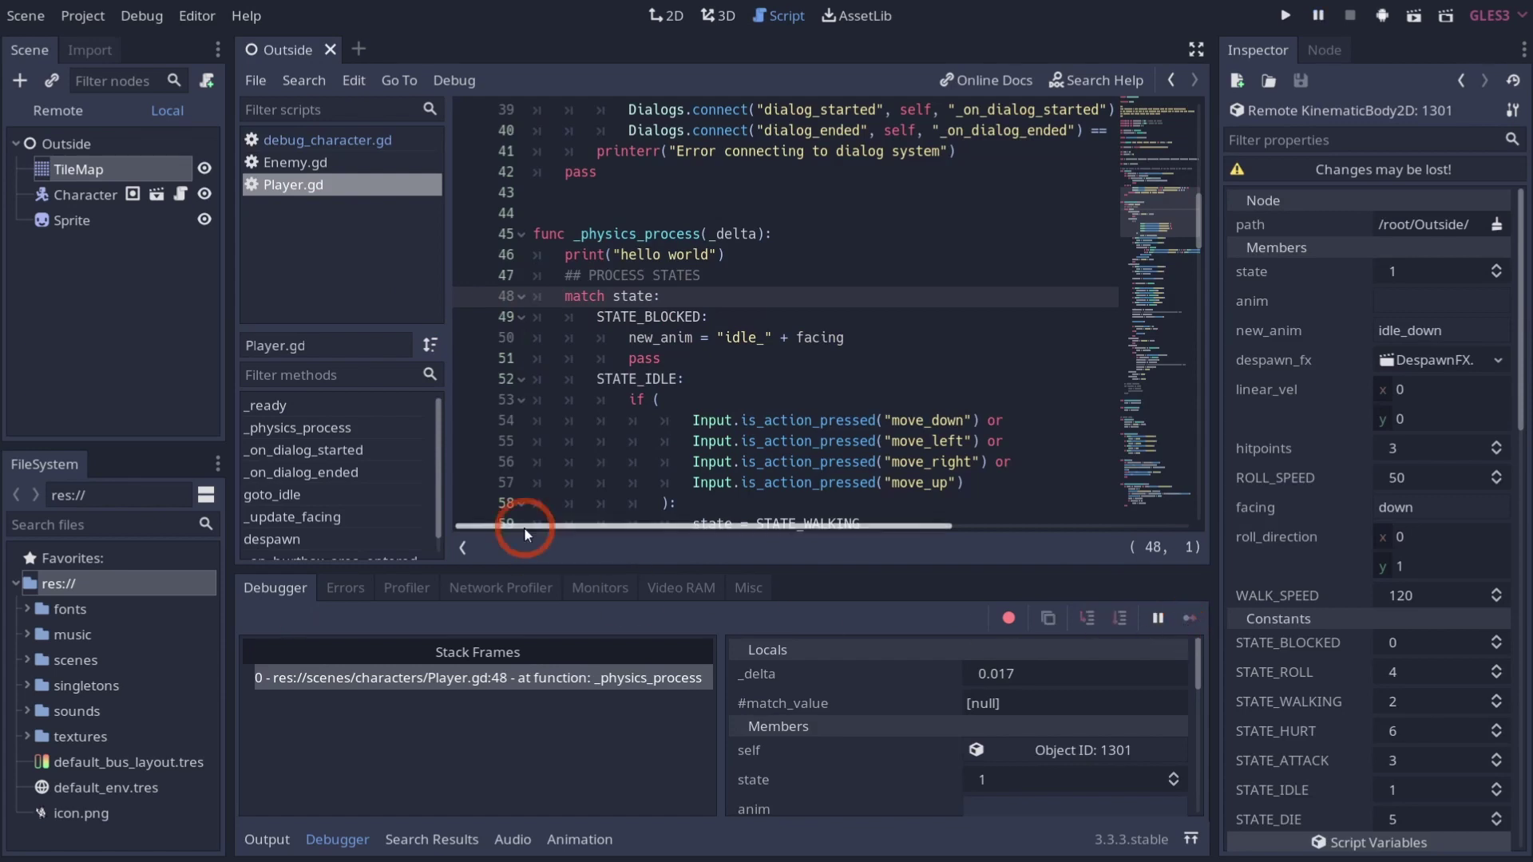
- Check the Errors list and the hello world lines in Output, then return to the Debugger stack
{"action": "left_click", "coordinate": [359, 595]}
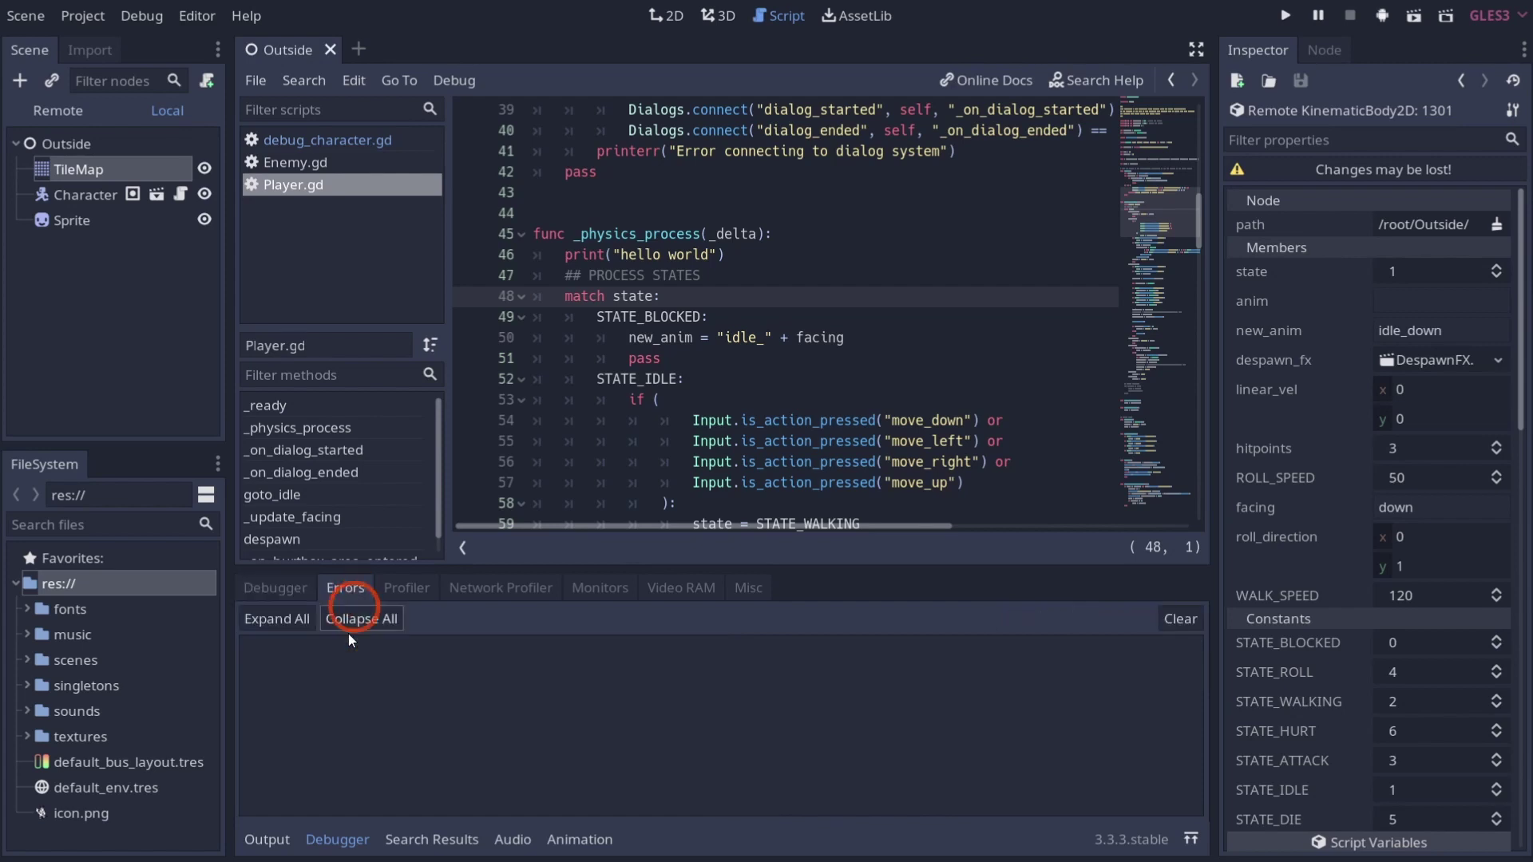
{"action": "left_click", "coordinate": [302, 585]}
{"action": "left_click", "coordinate": [396, 591]}
{"action": "left_click", "coordinate": [265, 838]}
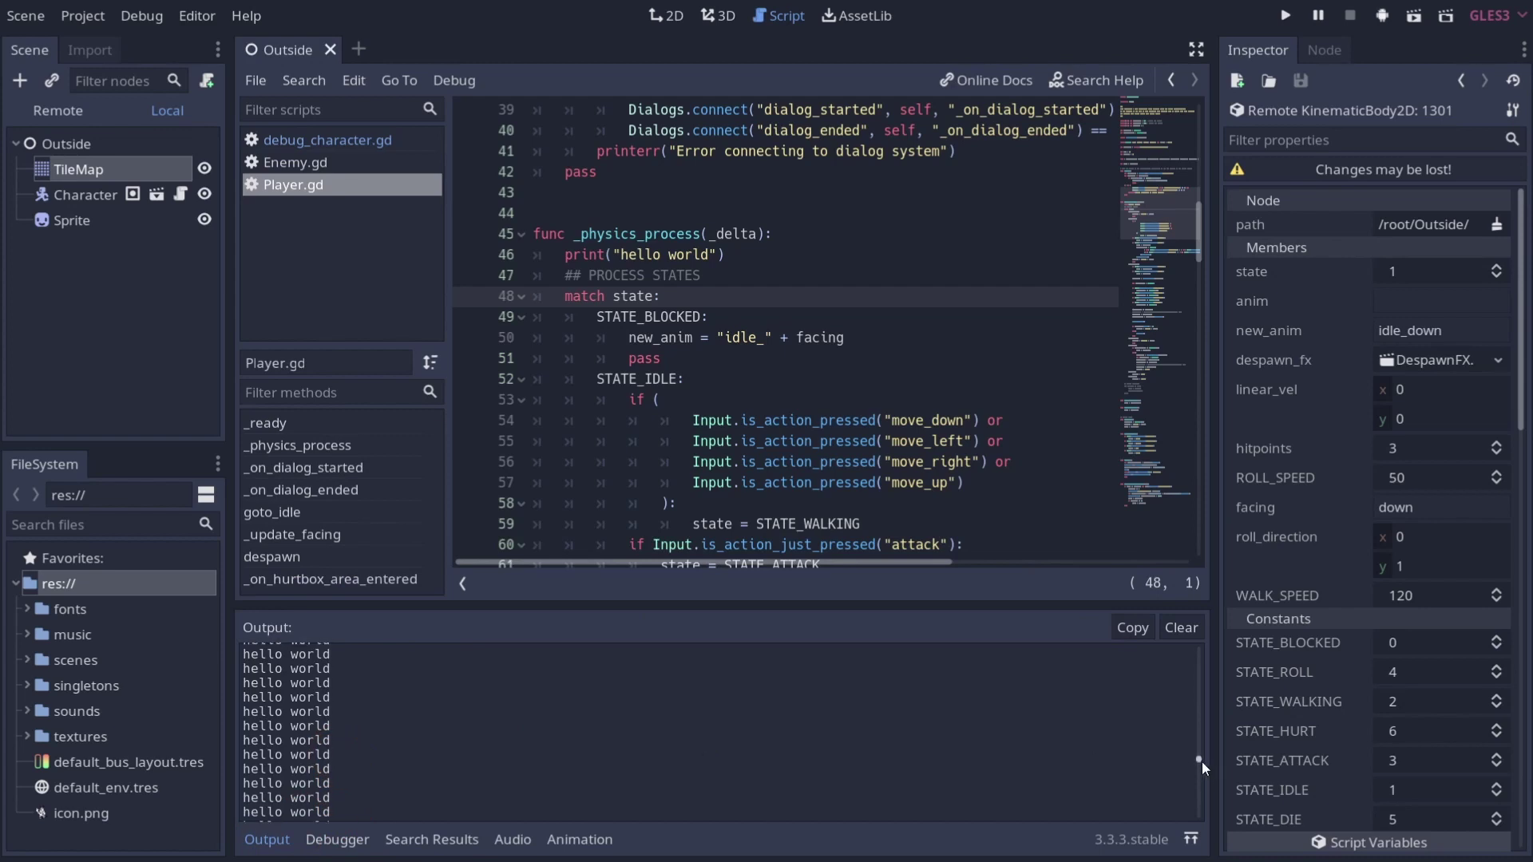
{"action": "left_click", "coordinate": [1198, 808]}
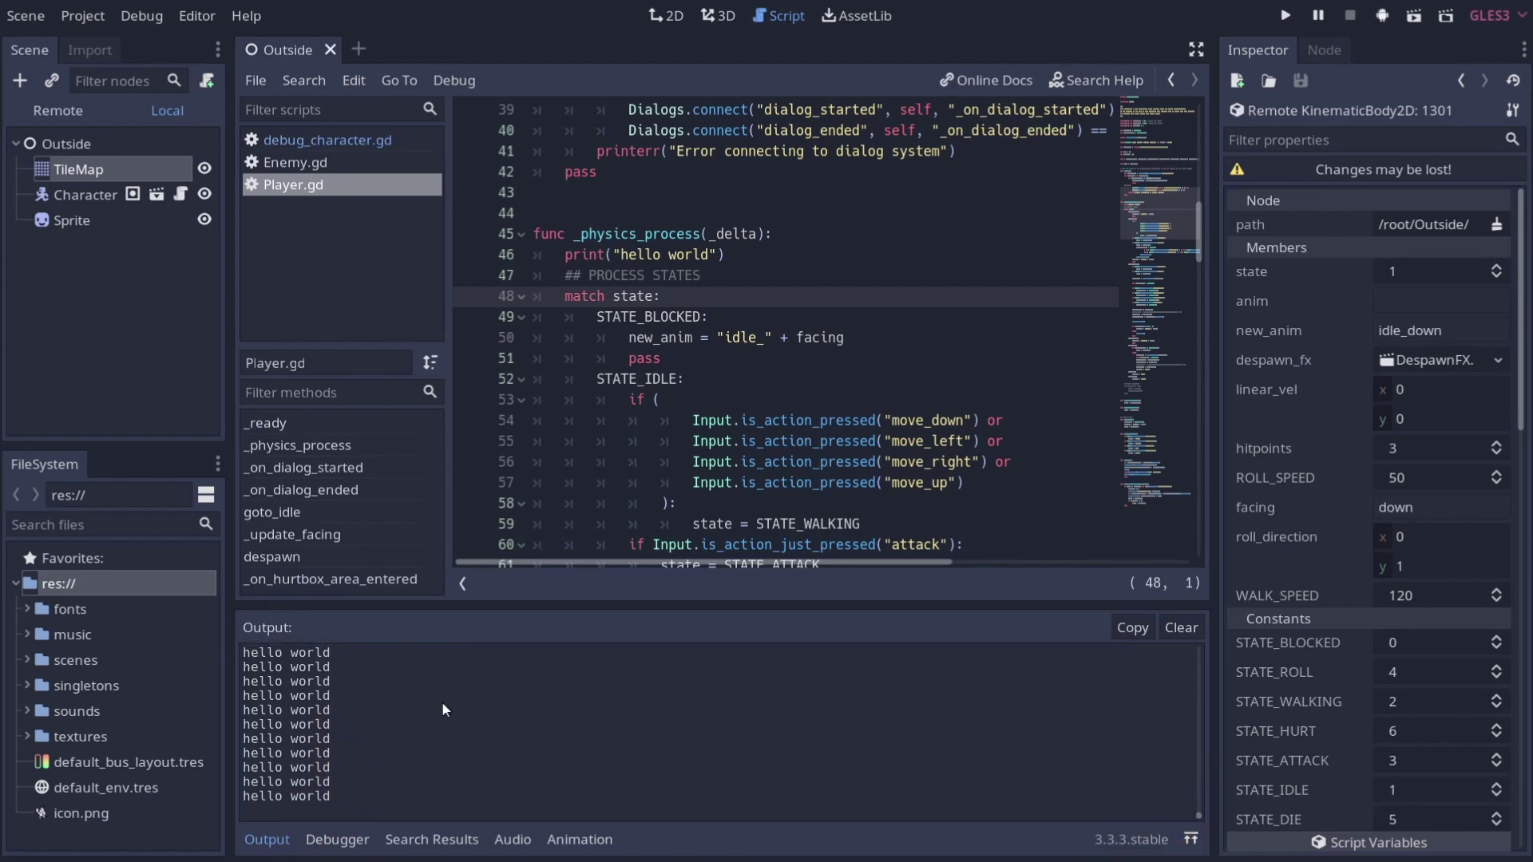
{"action": "left_click", "coordinate": [337, 838]}
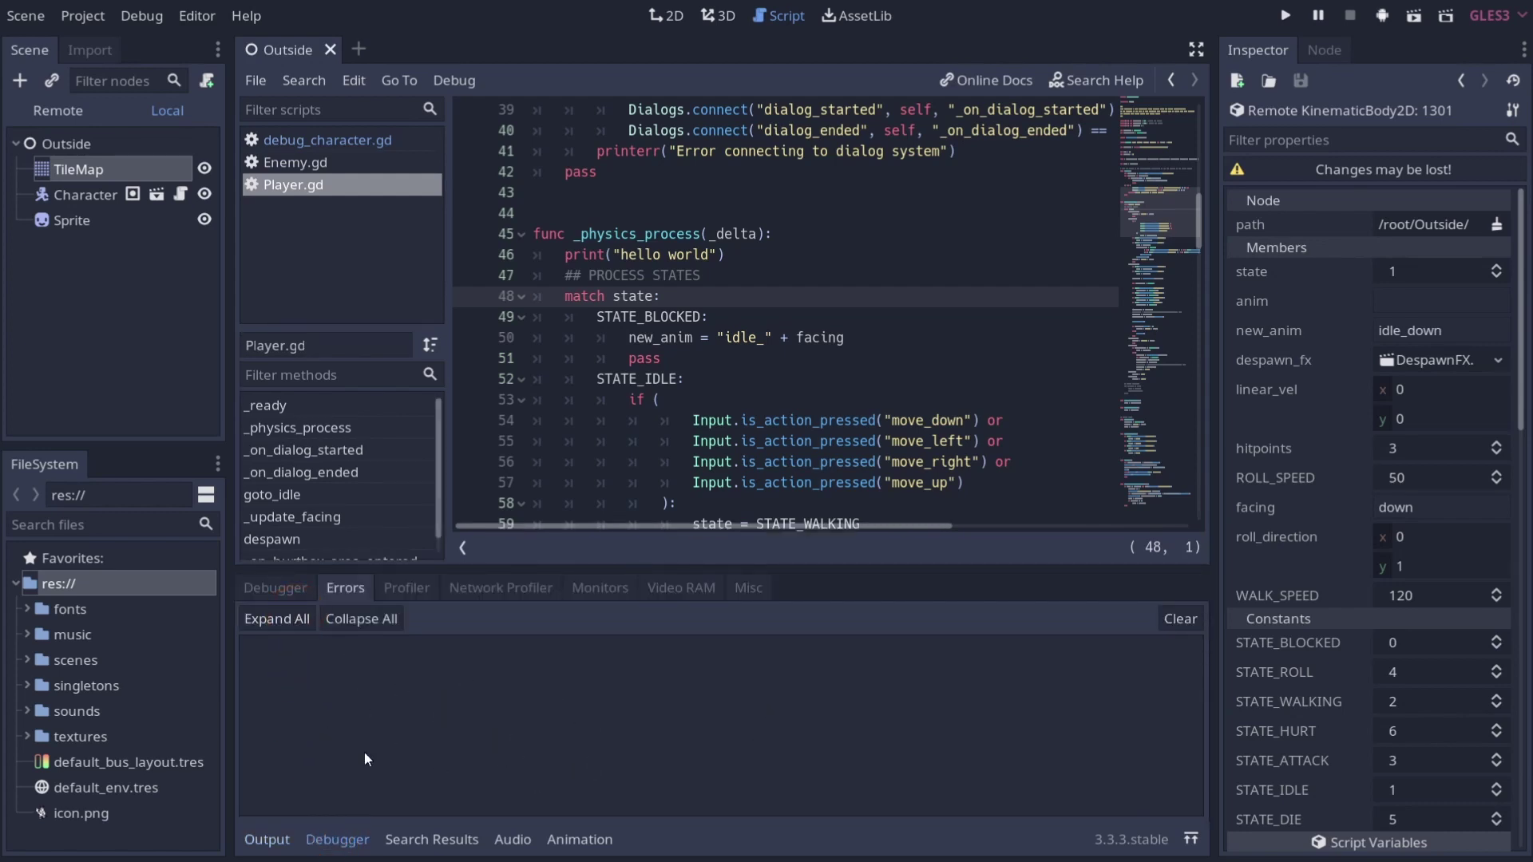
{"action": "left_click", "coordinate": [250, 588]}
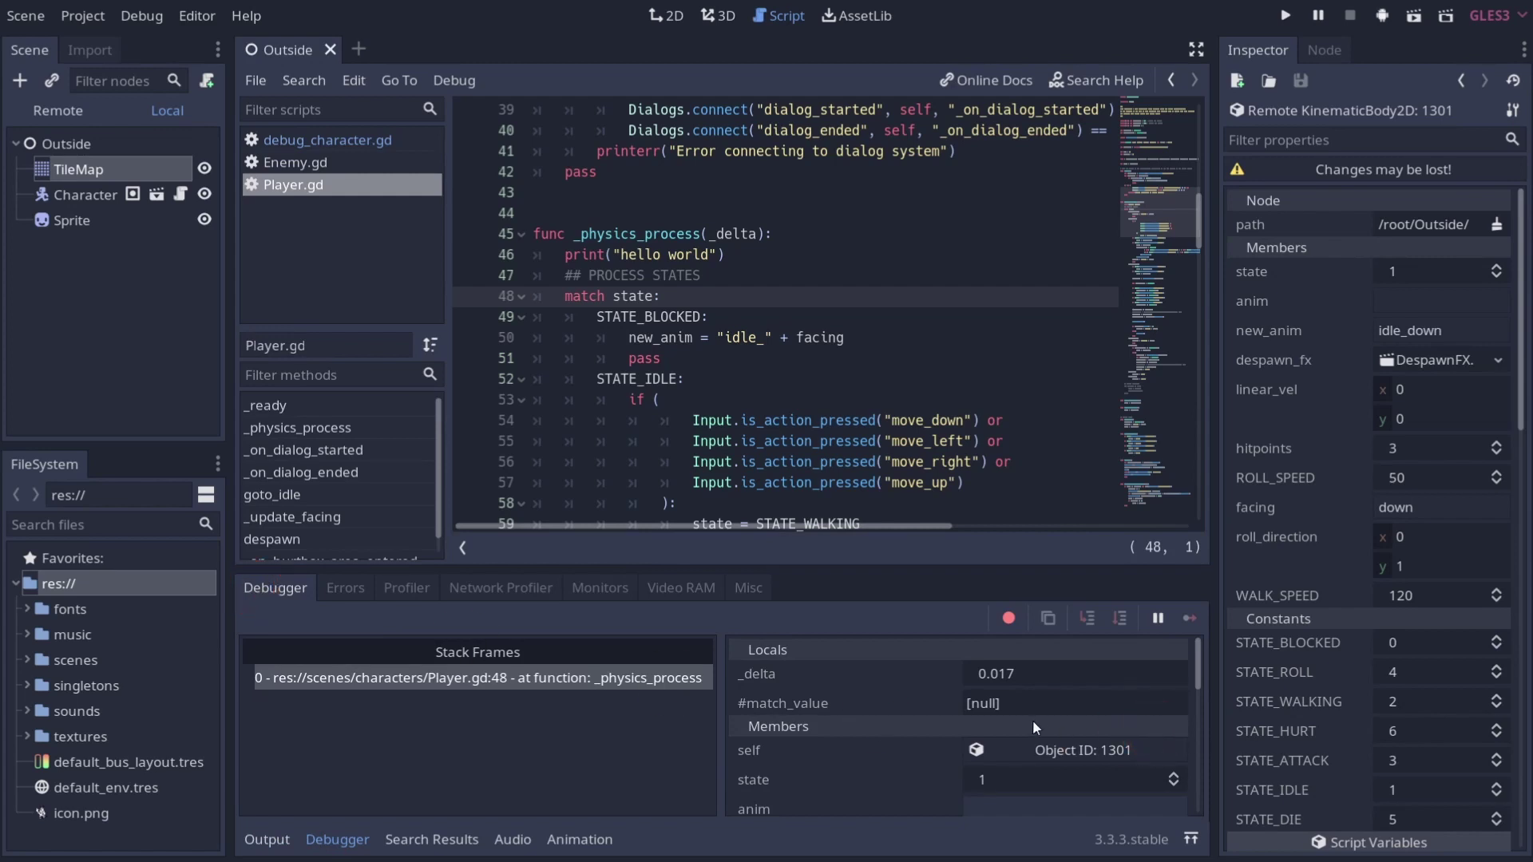
{"action": "scroll", "coordinate": [930, 734], "scroll_direction": "down", "scroll_amount": 2}
{"action": "scroll", "coordinate": [934, 743], "scroll_direction": "down", "scroll_amount": 1}
{"action": "scroll", "coordinate": [1018, 718], "scroll_direction": "up", "scroll_amount": 3}
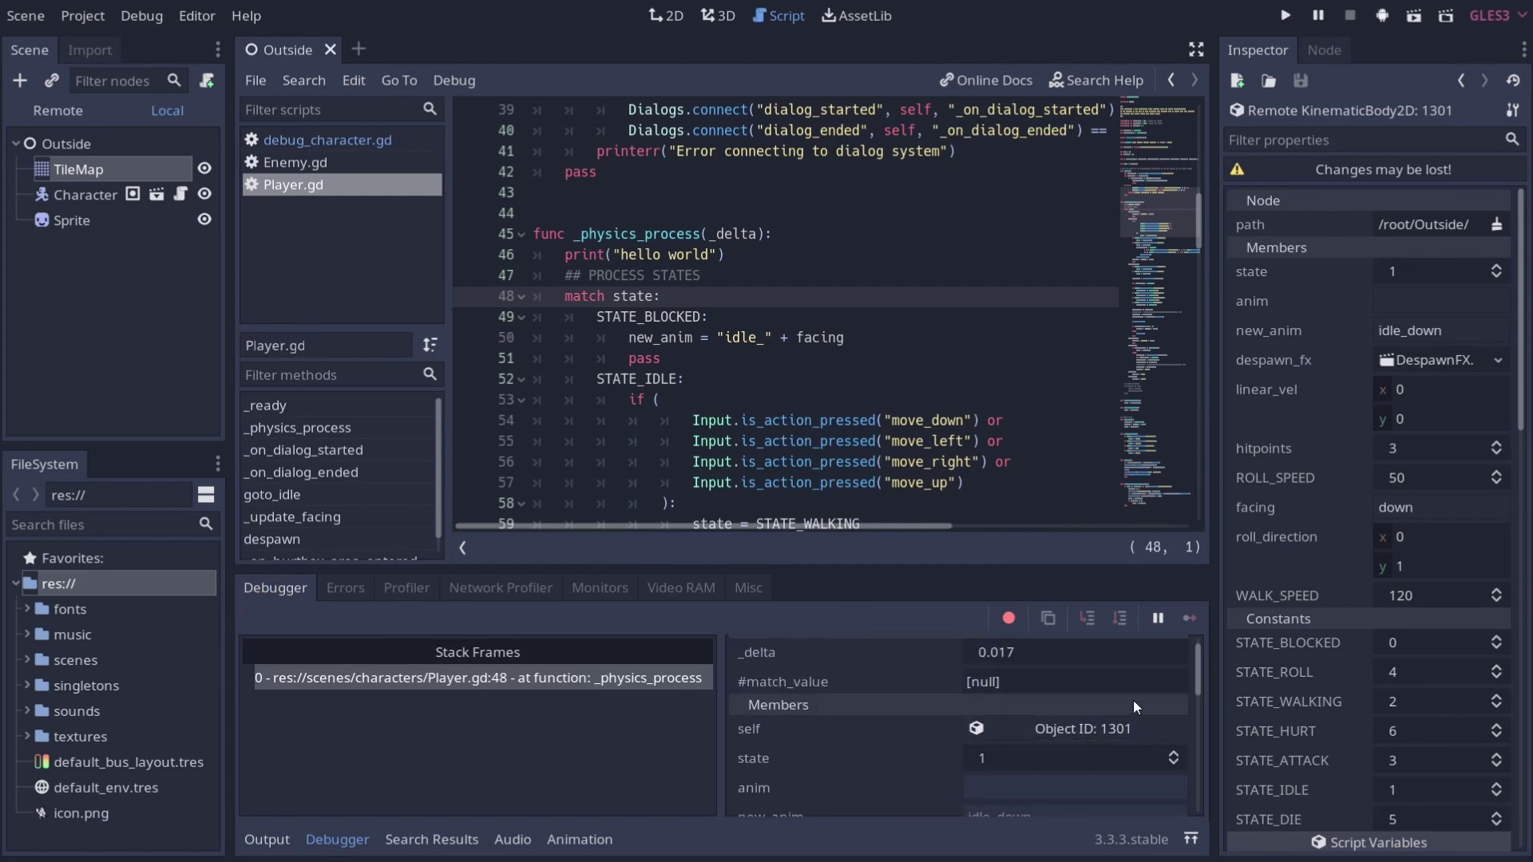
- Start the profiler and graph Idle and Physics Time, inspect a frame, then remove them
{"action": "left_click", "coordinate": [413, 593]}
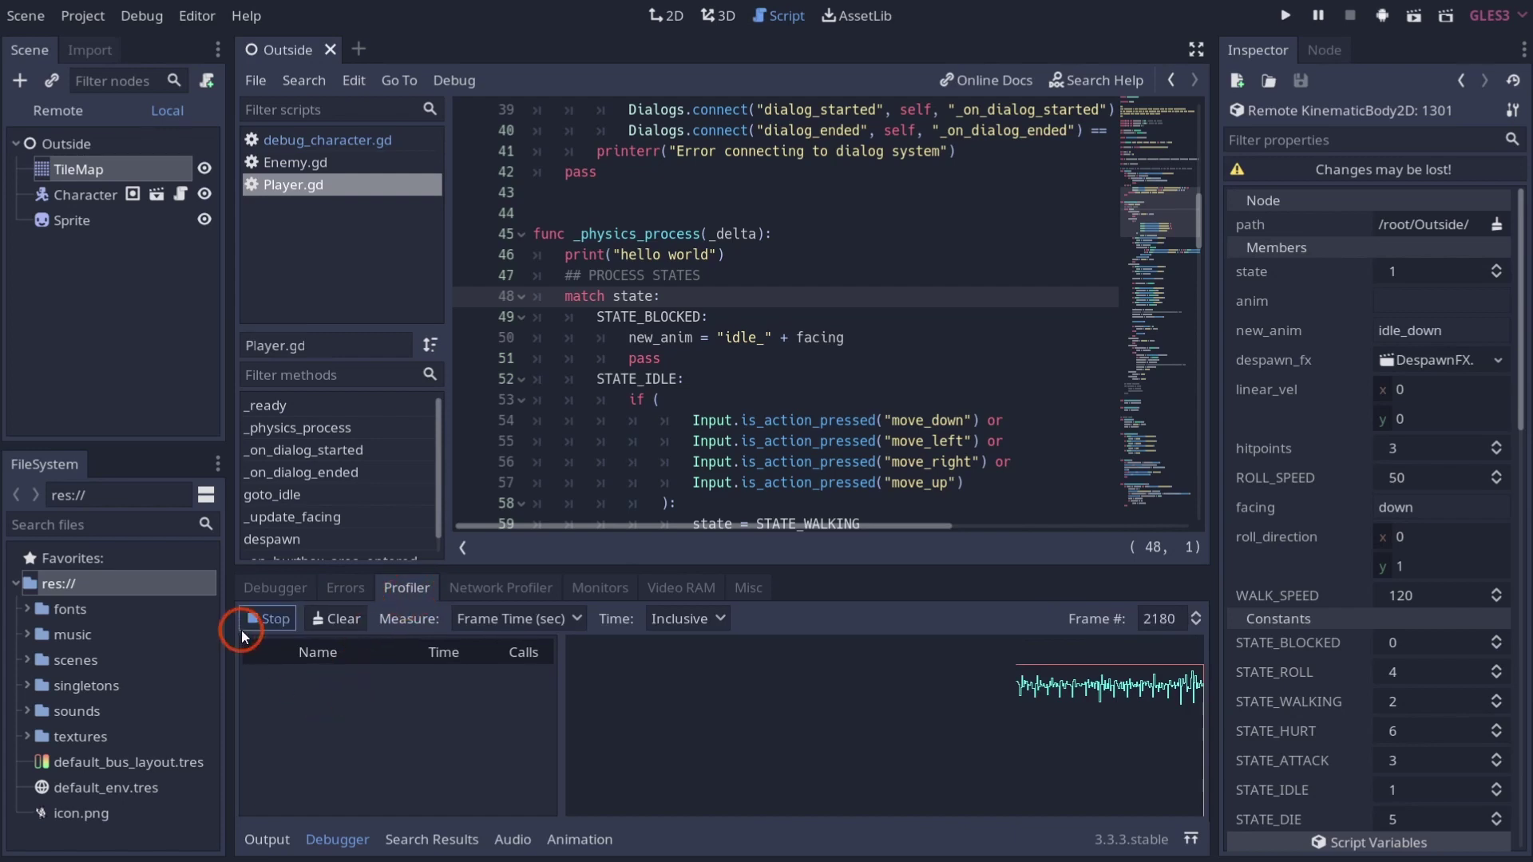
{"action": "left_click", "coordinate": [266, 619]}
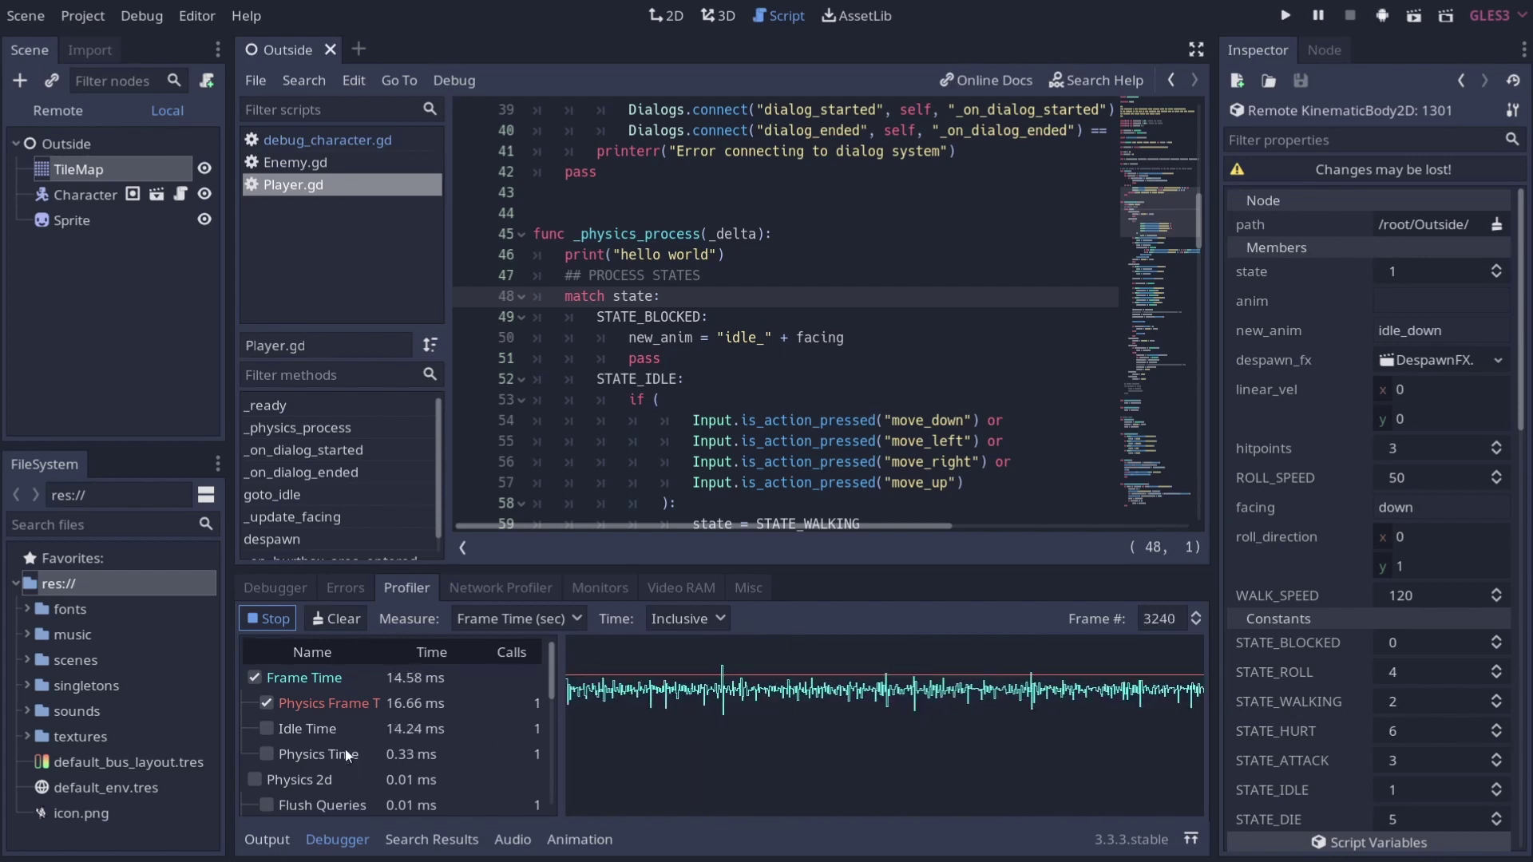
{"action": "left_click", "coordinate": [266, 730]}
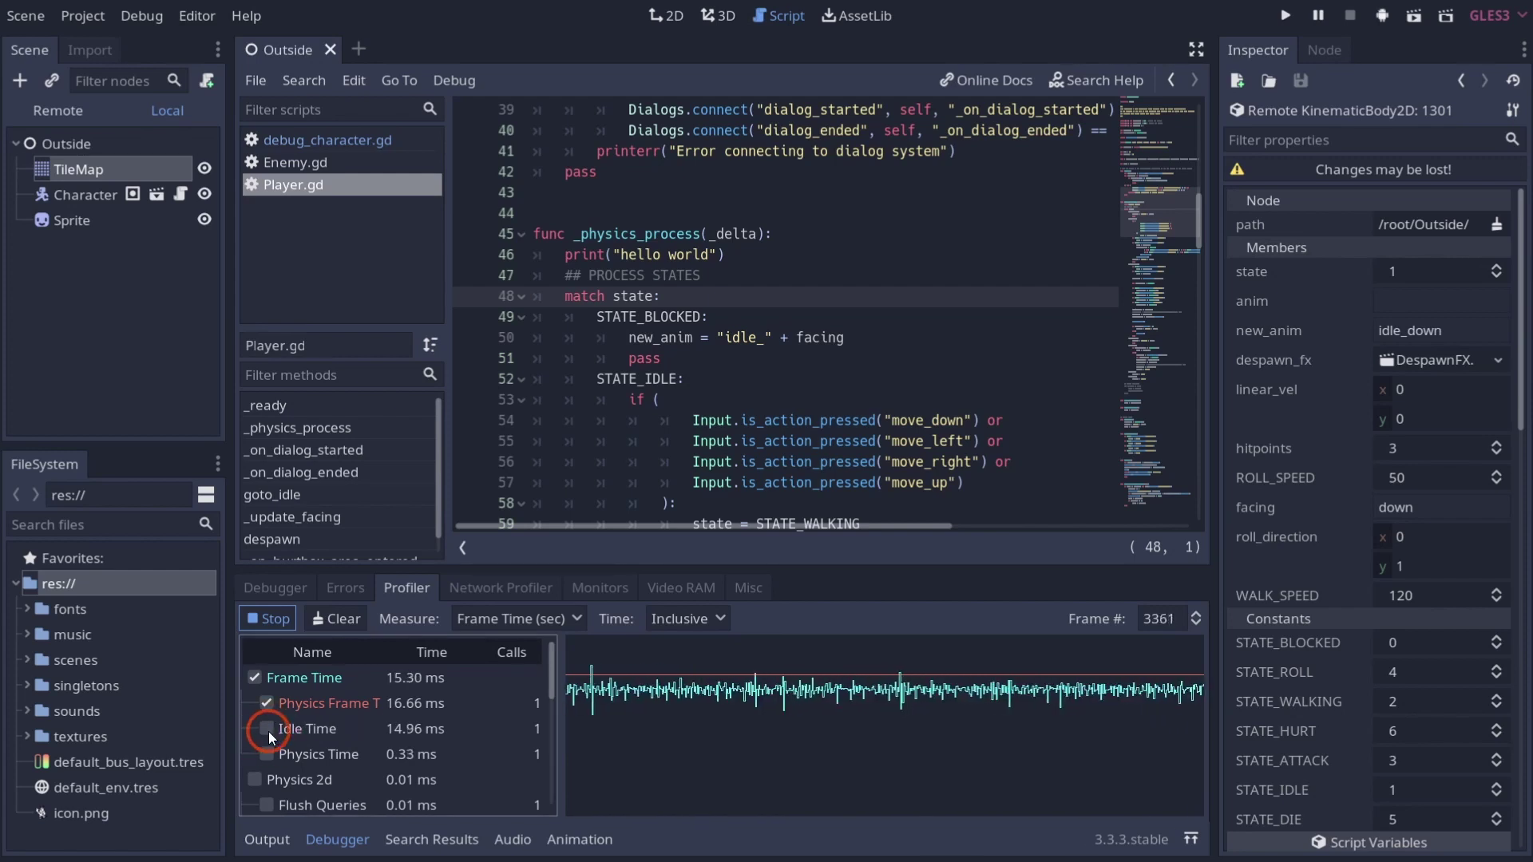
{"action": "left_click", "coordinate": [266, 755]}
{"action": "scroll", "coordinate": [410, 750], "scroll_direction": "down", "scroll_amount": 5}
{"action": "left_click", "coordinate": [767, 756]}
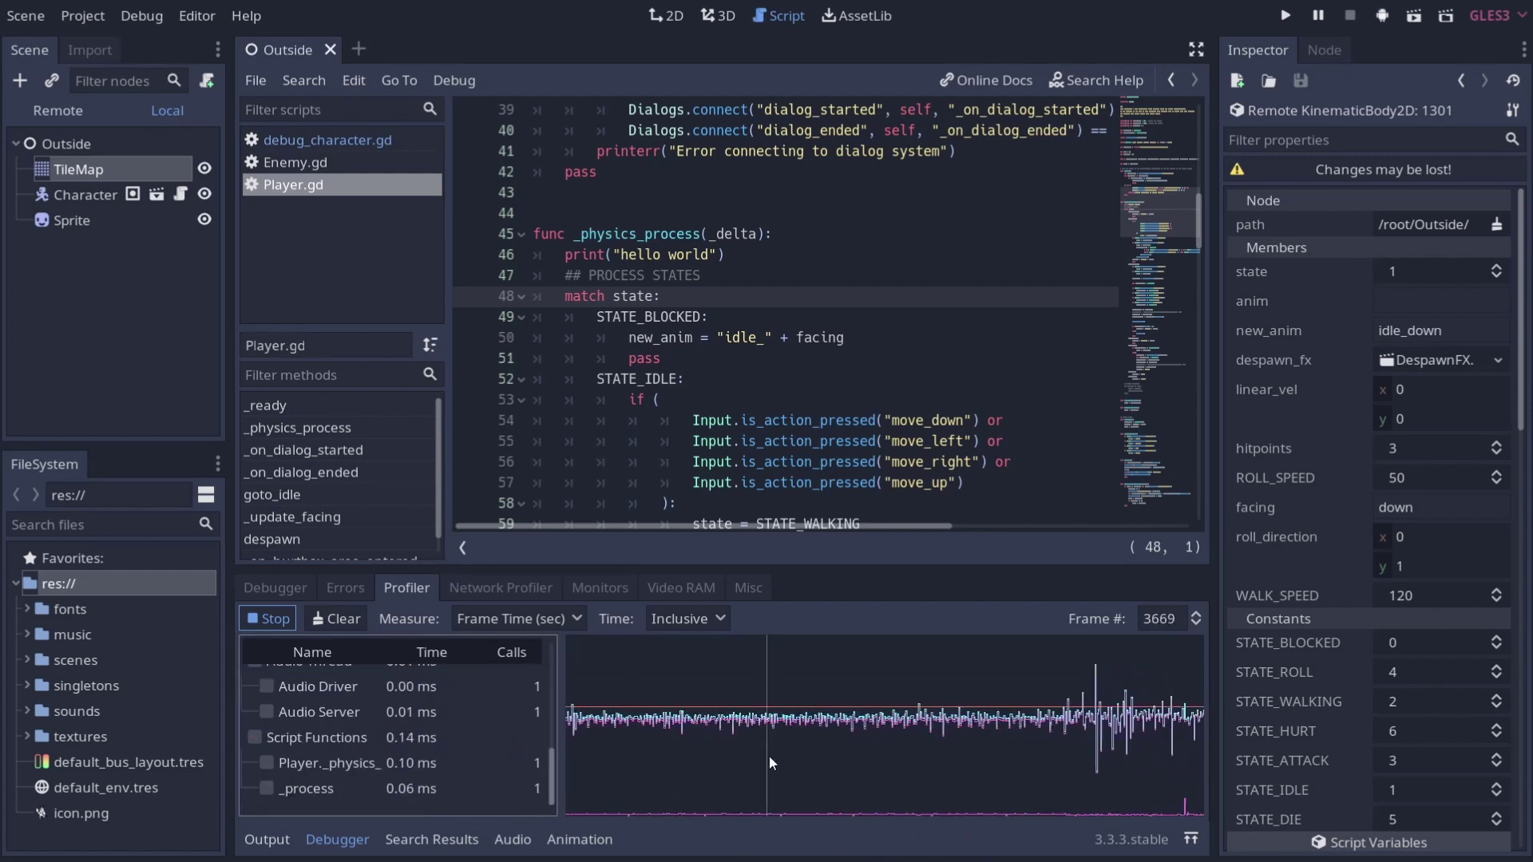
{"action": "scroll", "coordinate": [312, 743], "scroll_direction": "up", "scroll_amount": 3}
{"action": "scroll", "coordinate": [312, 741], "scroll_direction": "up", "scroll_amount": 2}
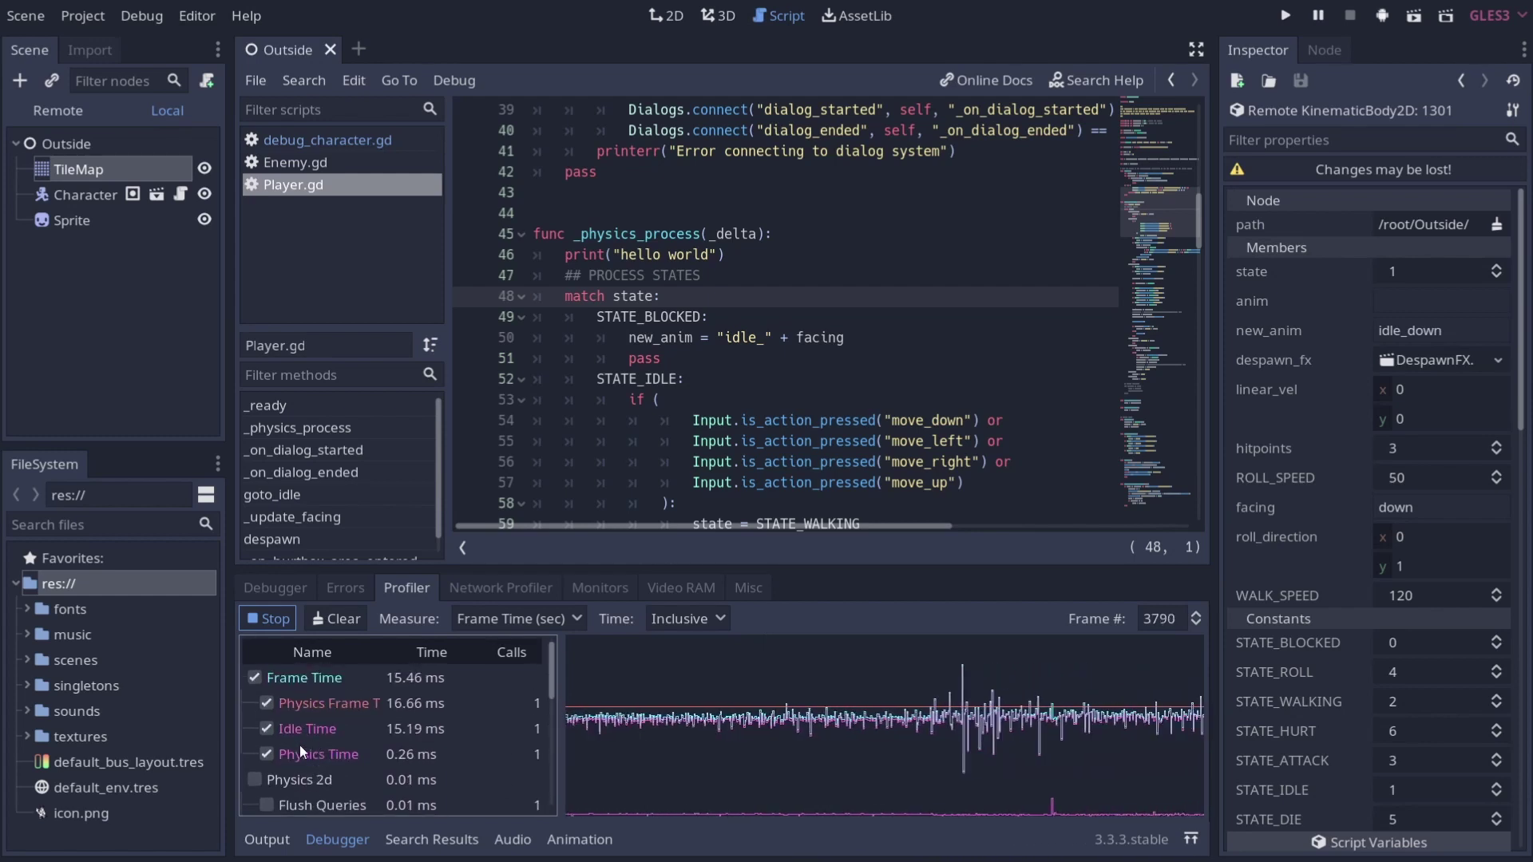
{"action": "left_click", "coordinate": [266, 745]}
{"action": "scroll", "coordinate": [256, 665], "scroll_direction": "up", "scroll_amount": 1}
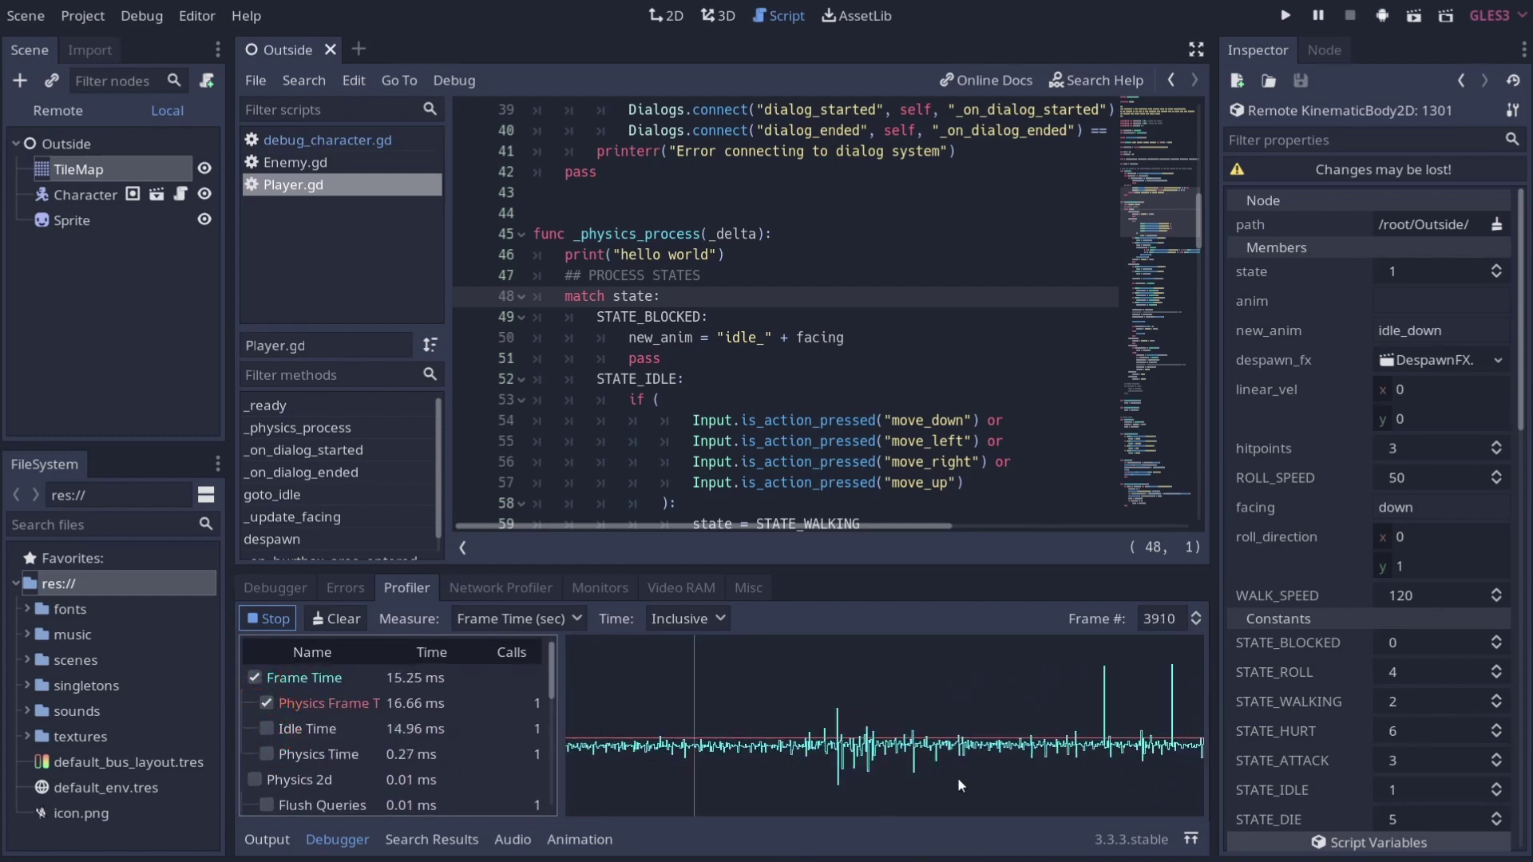
- Try the Measure options (average, frame %, physics frame %), ending on average time
{"action": "left_click", "coordinate": [566, 617]}
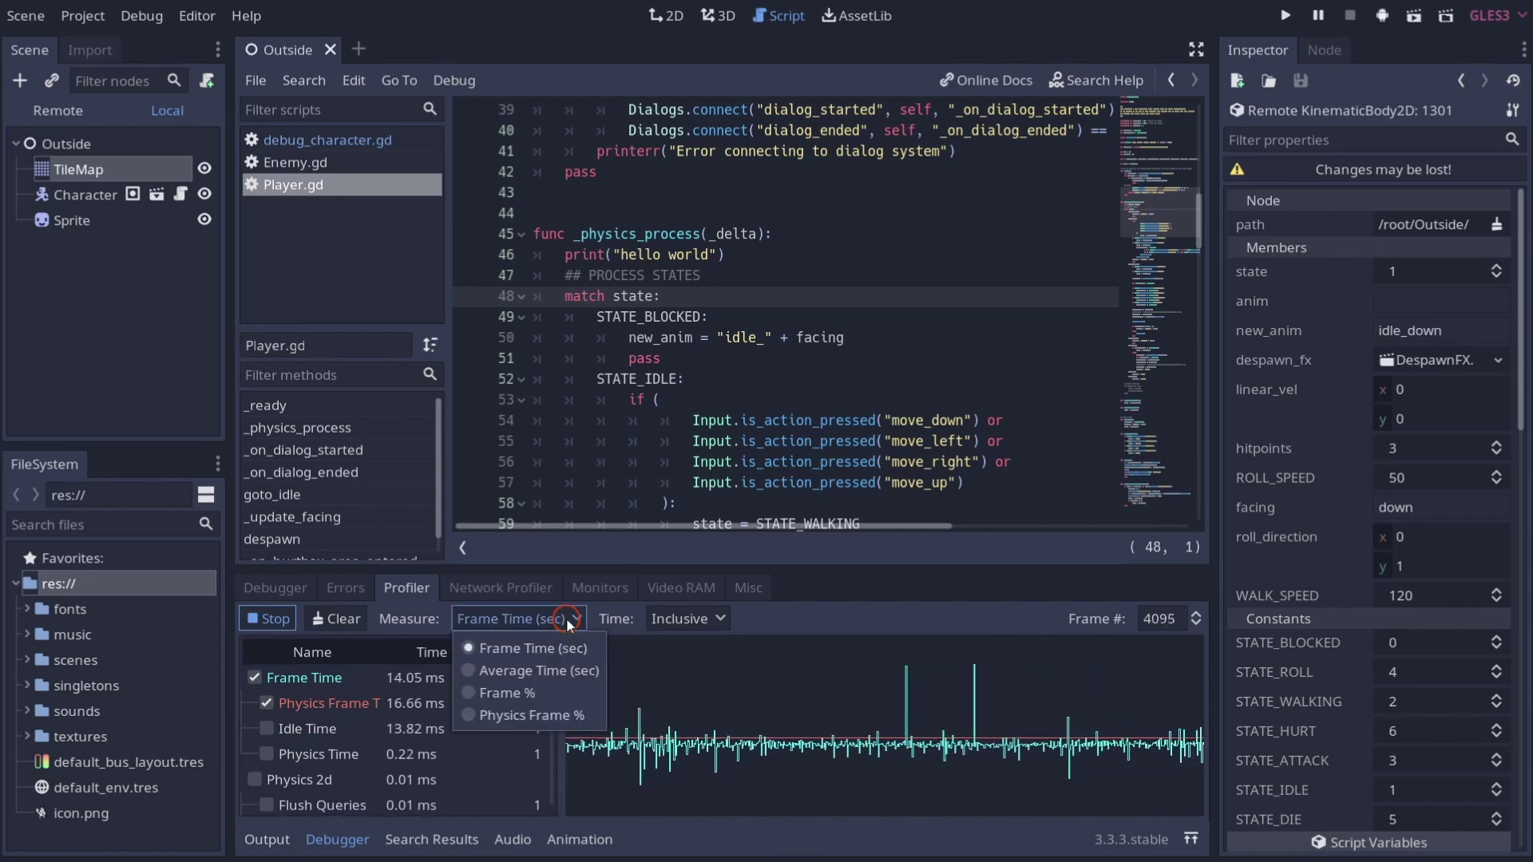
{"action": "left_click", "coordinate": [556, 672]}
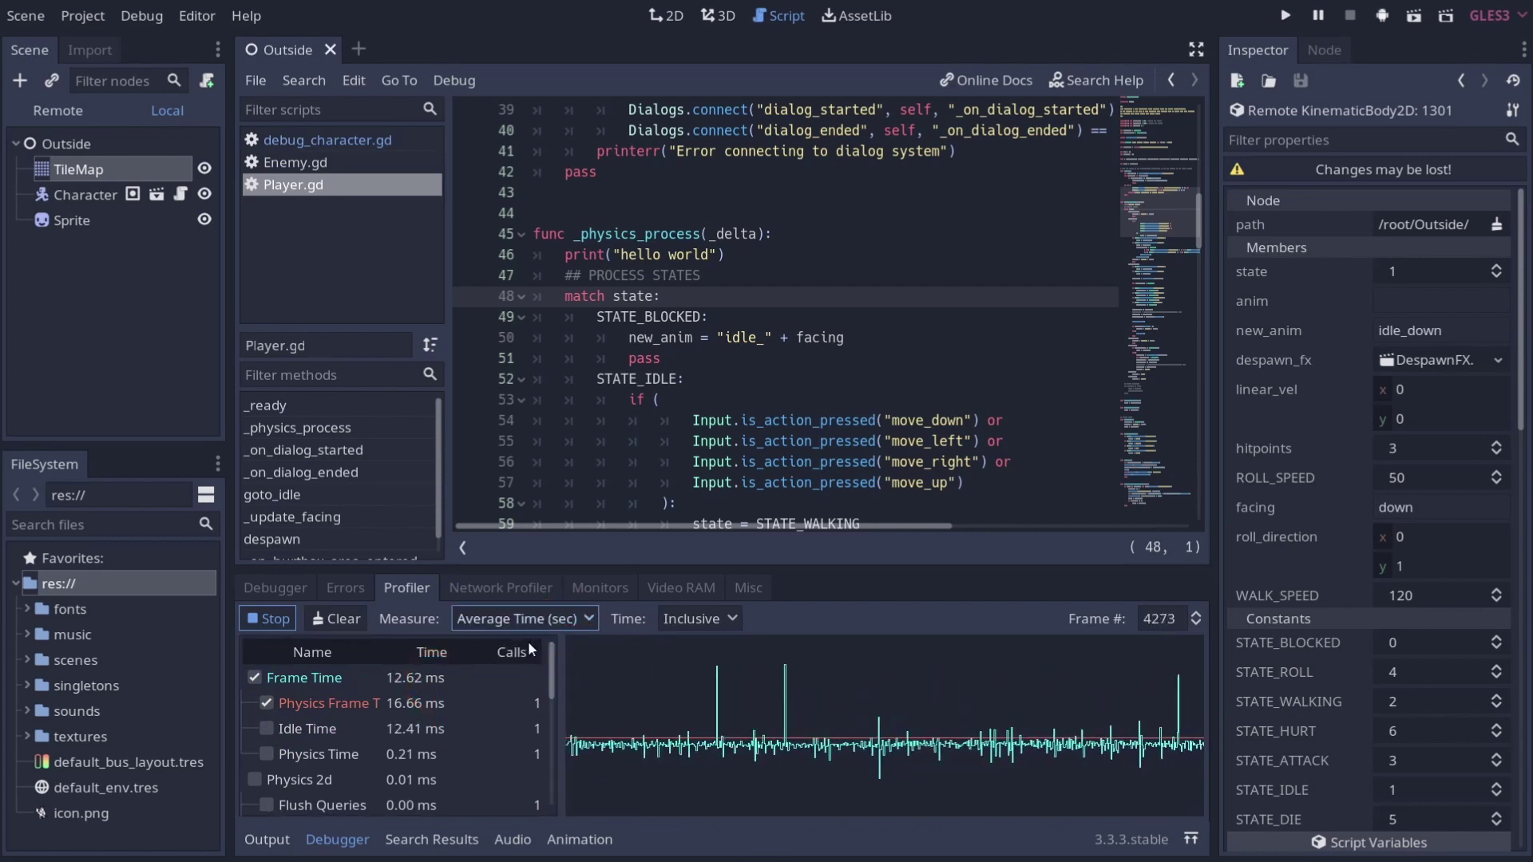
{"action": "left_click", "coordinate": [517, 624]}
{"action": "left_click", "coordinate": [530, 694]}
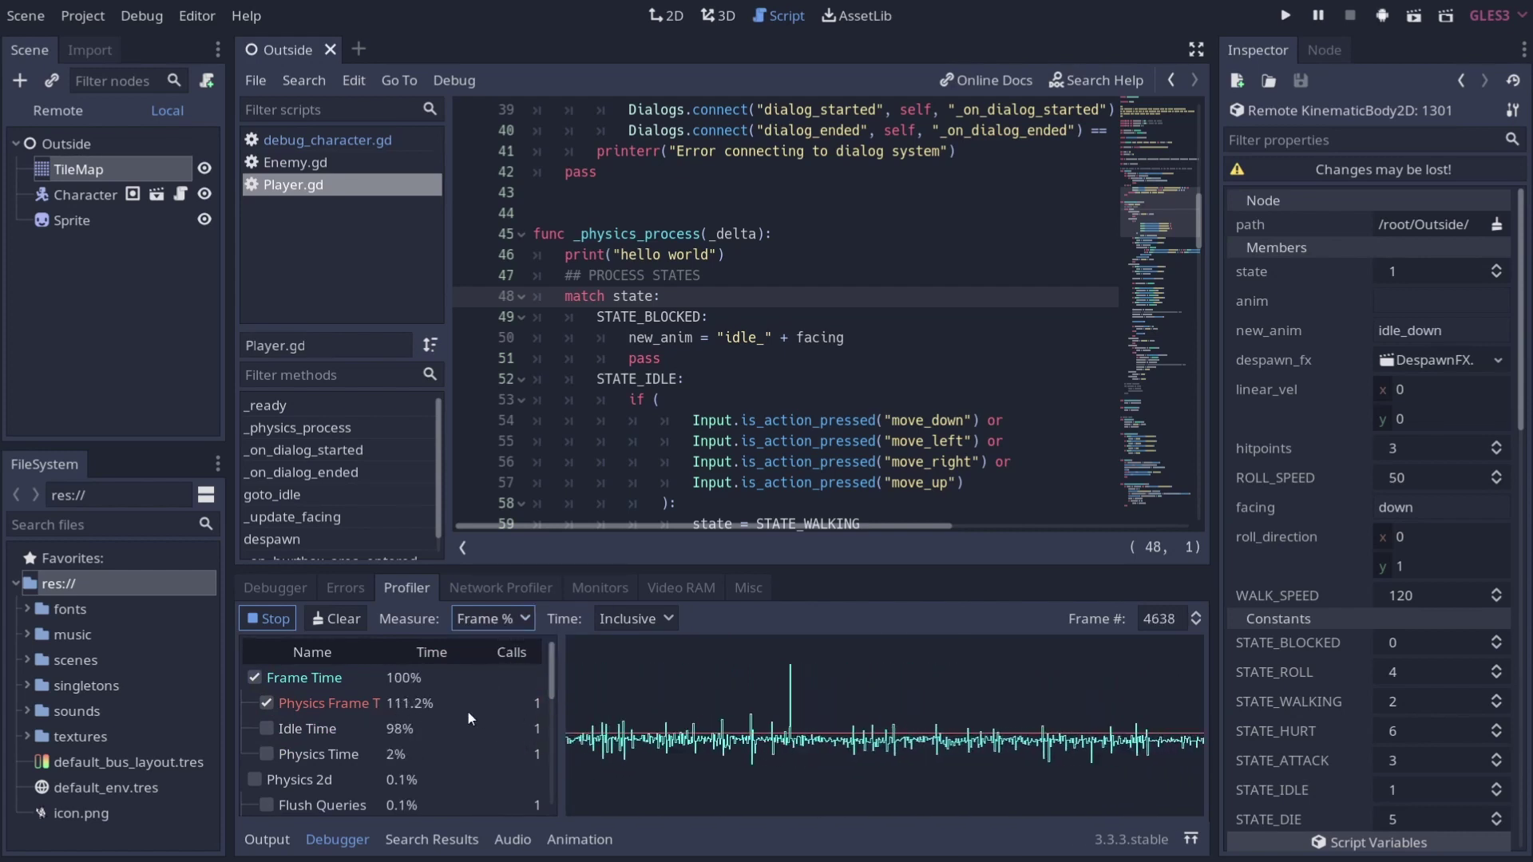
{"action": "left_click", "coordinate": [485, 621]}
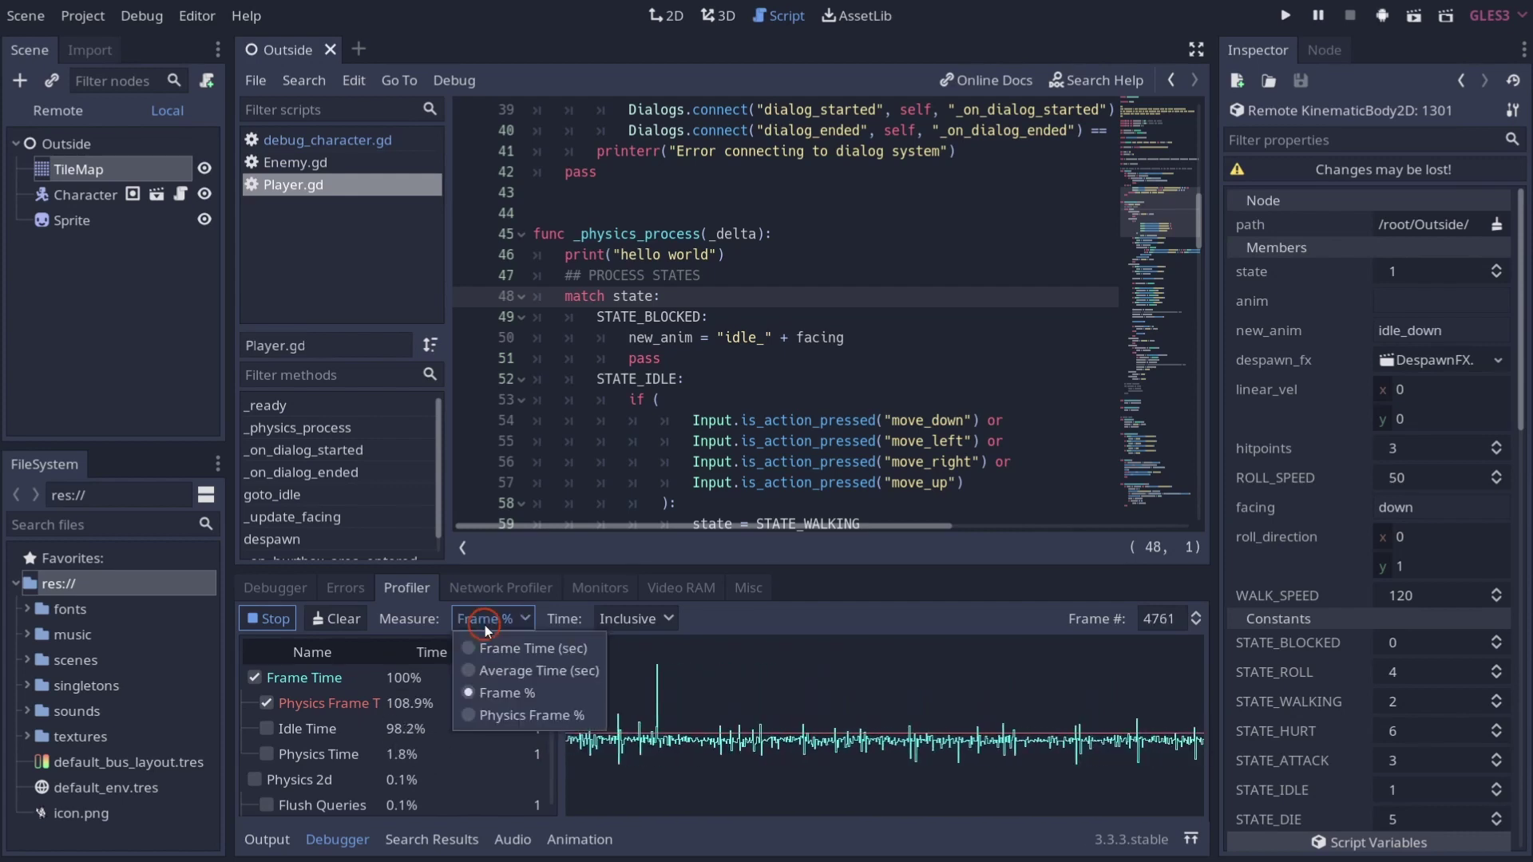
{"action": "left_click", "coordinate": [485, 715]}
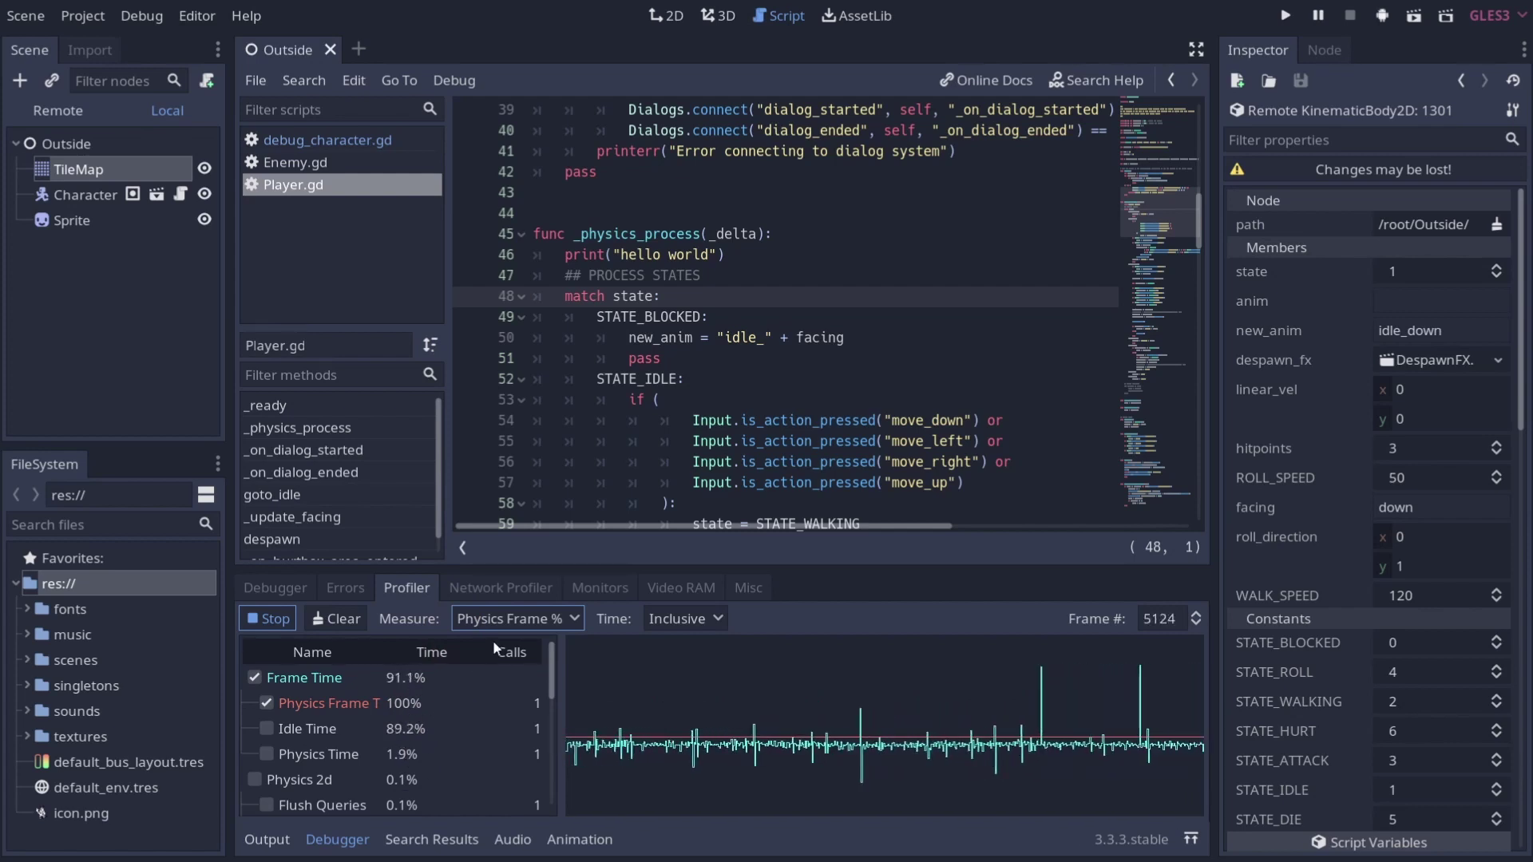
{"action": "left_click", "coordinate": [513, 618]}
{"action": "left_click", "coordinate": [505, 667]}
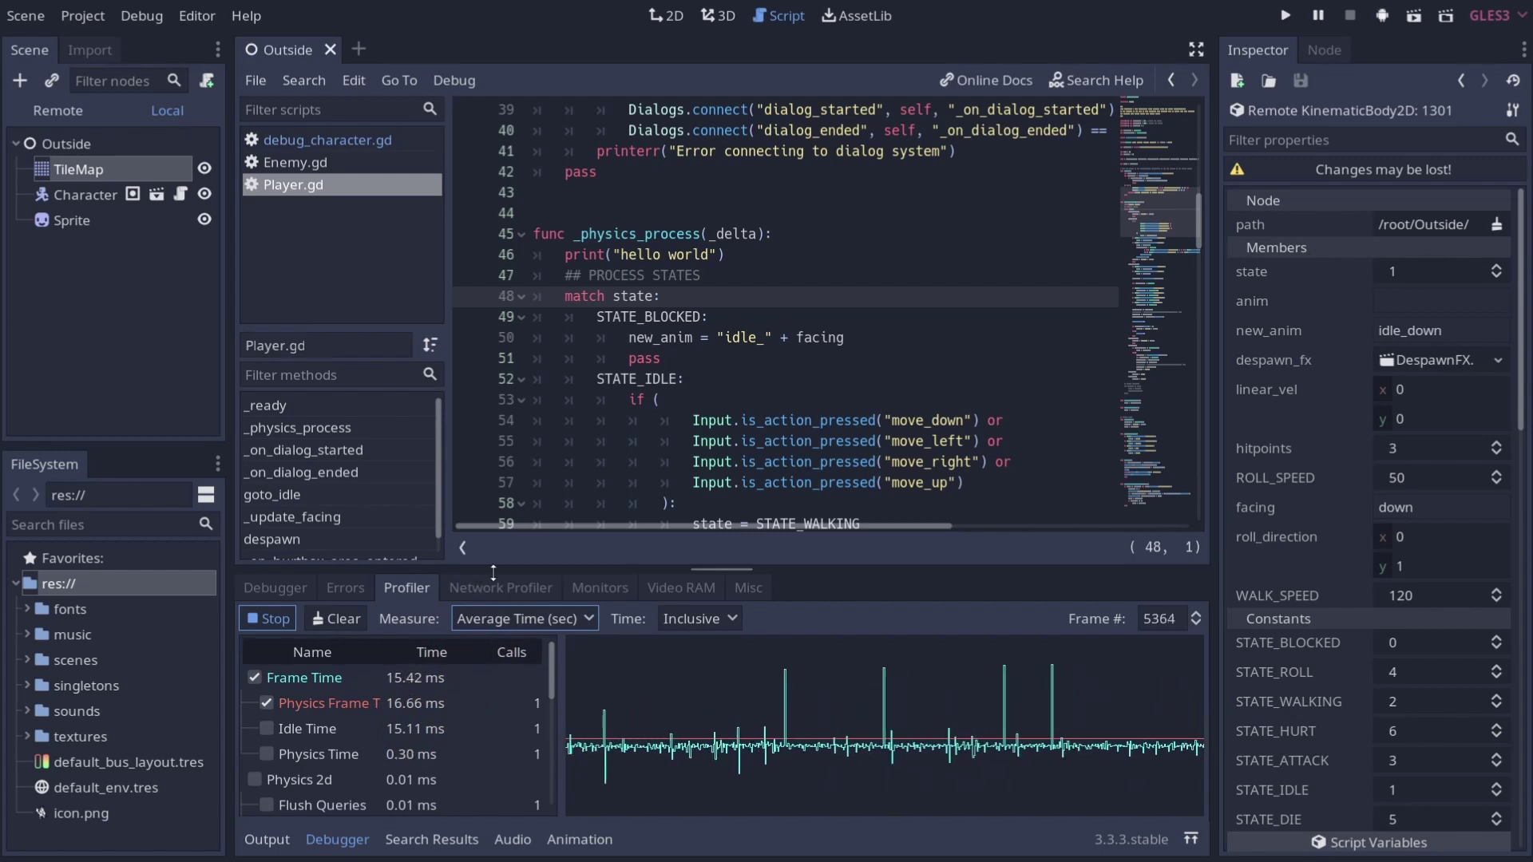
- Switch Time to Self and back to Inclusive, then bring up the Network Profiler
{"action": "left_click", "coordinate": [698, 618]}
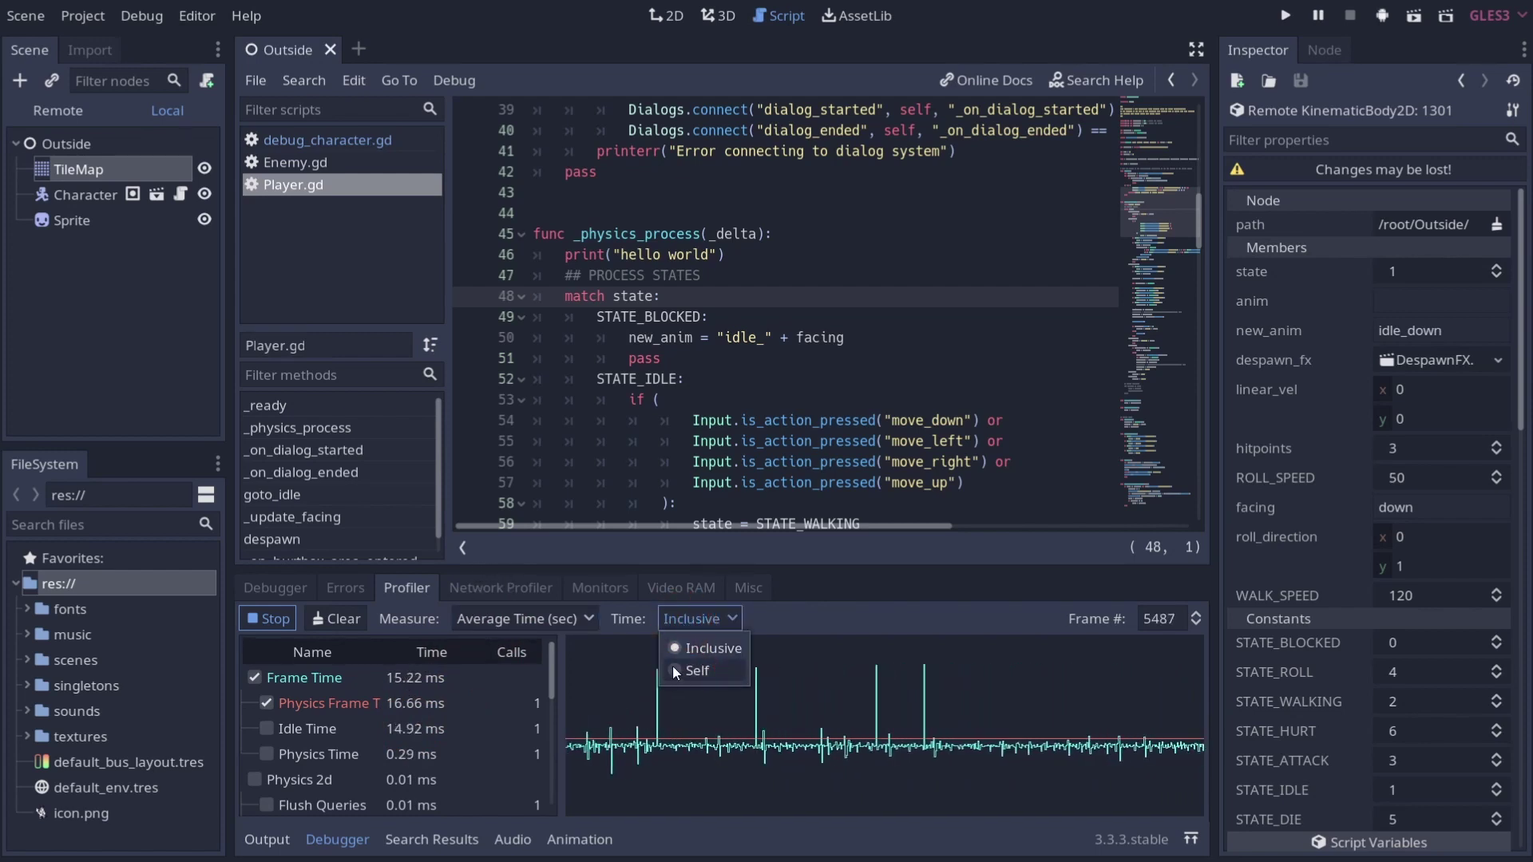
{"action": "left_click", "coordinate": [701, 670]}
{"action": "left_click", "coordinate": [698, 618]}
{"action": "left_click", "coordinate": [694, 647]}
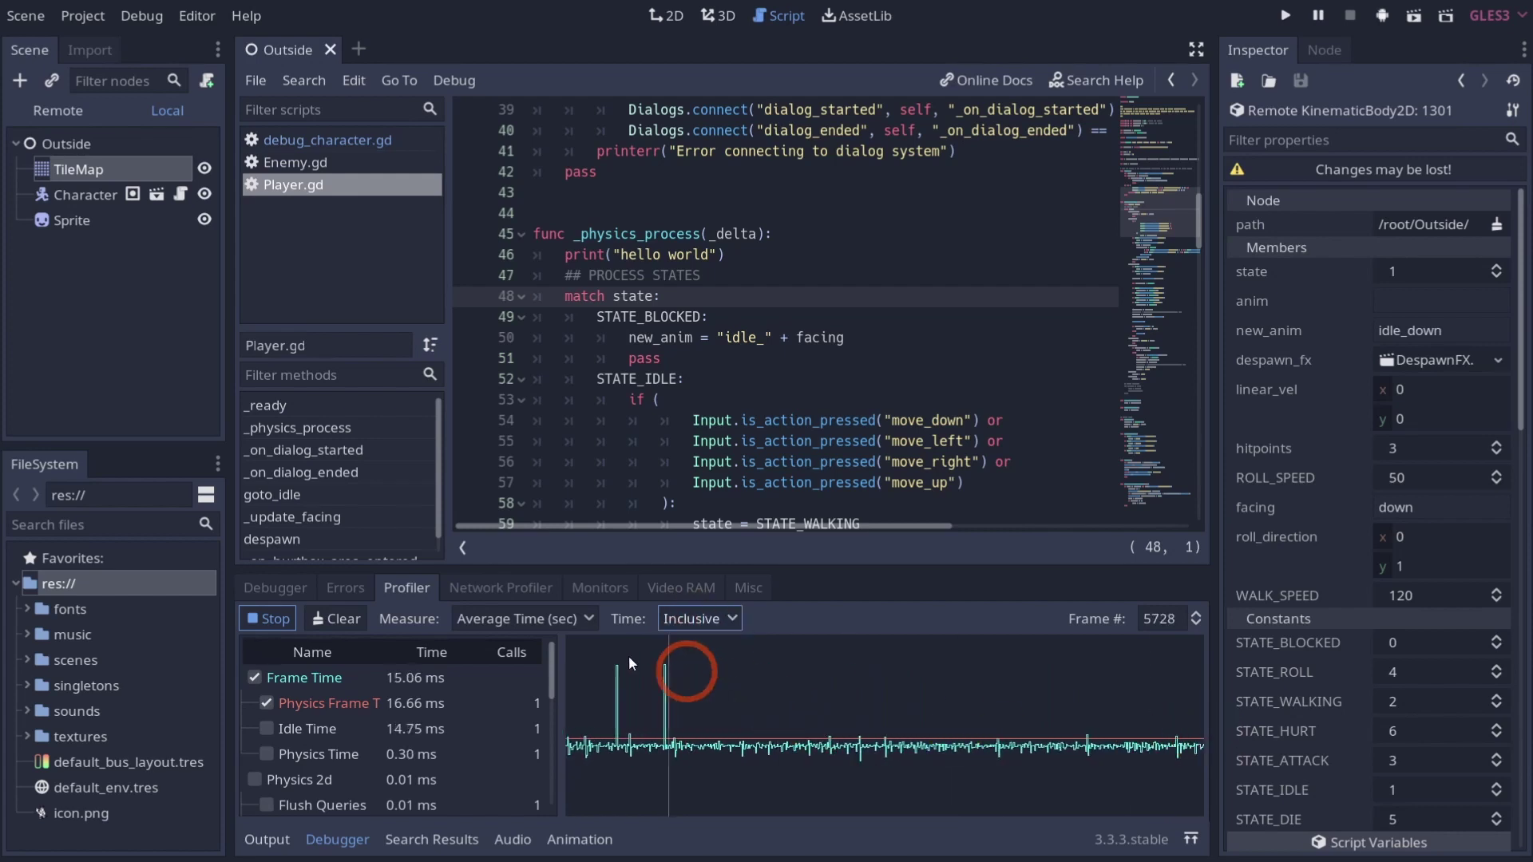
{"action": "left_click", "coordinate": [509, 589]}
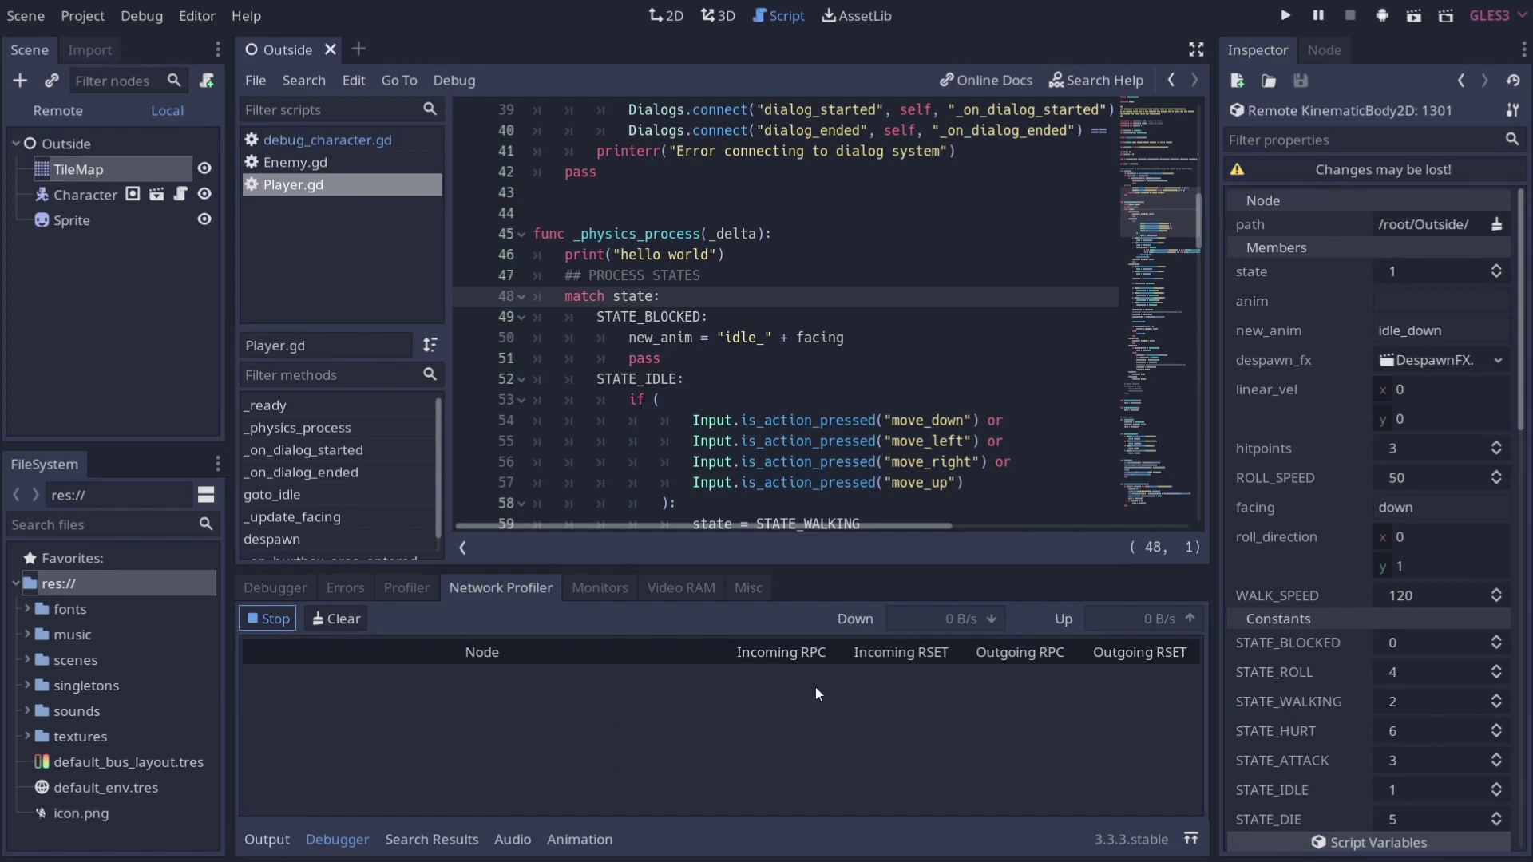
- Graph the Process, Physics Process, Static memory and Objects monitors
{"action": "left_click", "coordinate": [604, 589]}
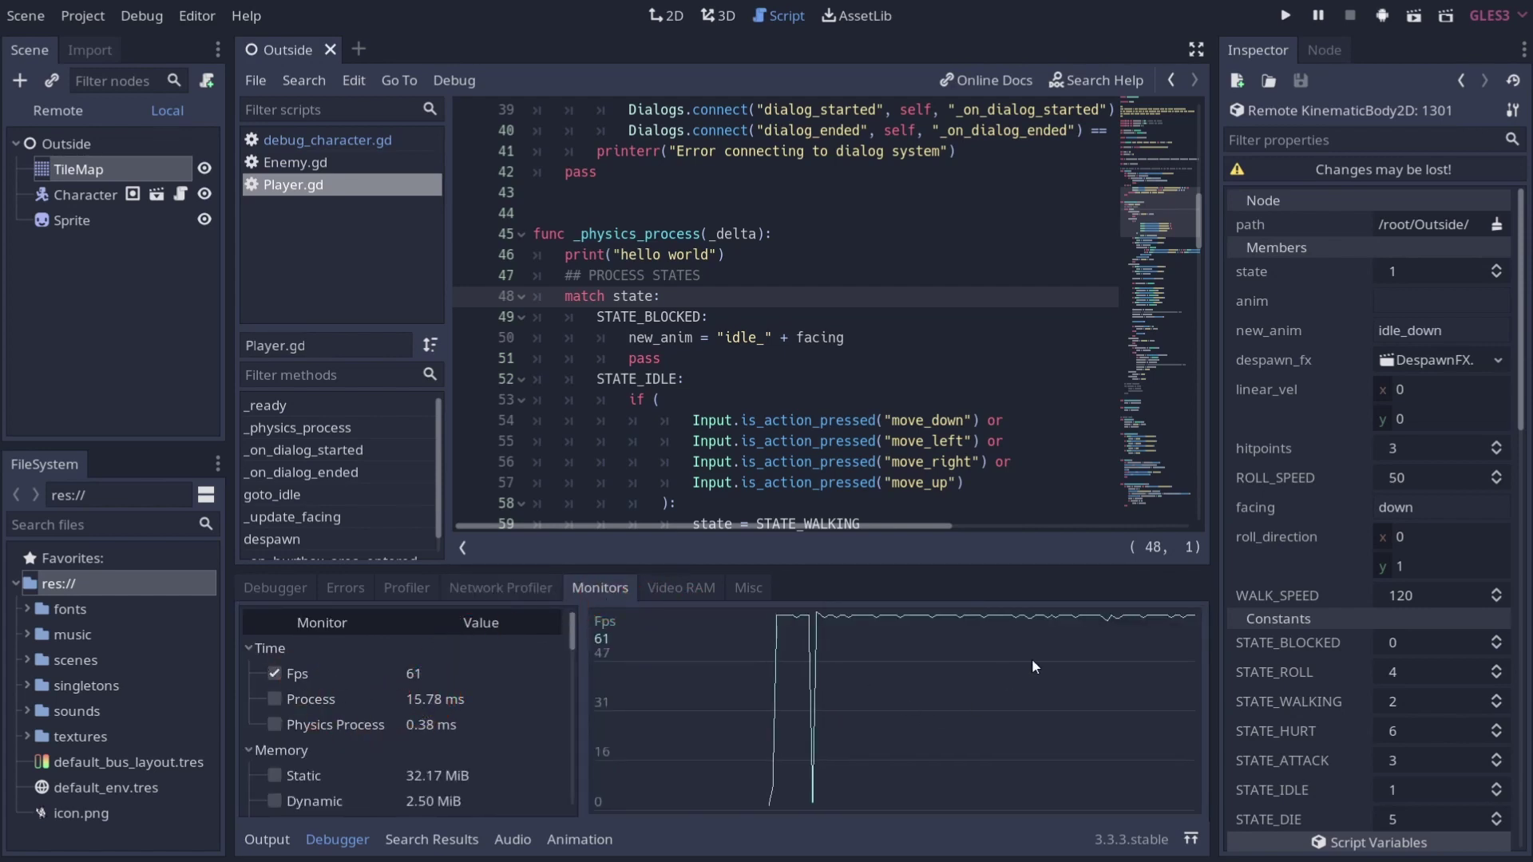
{"action": "left_click", "coordinate": [689, 708]}
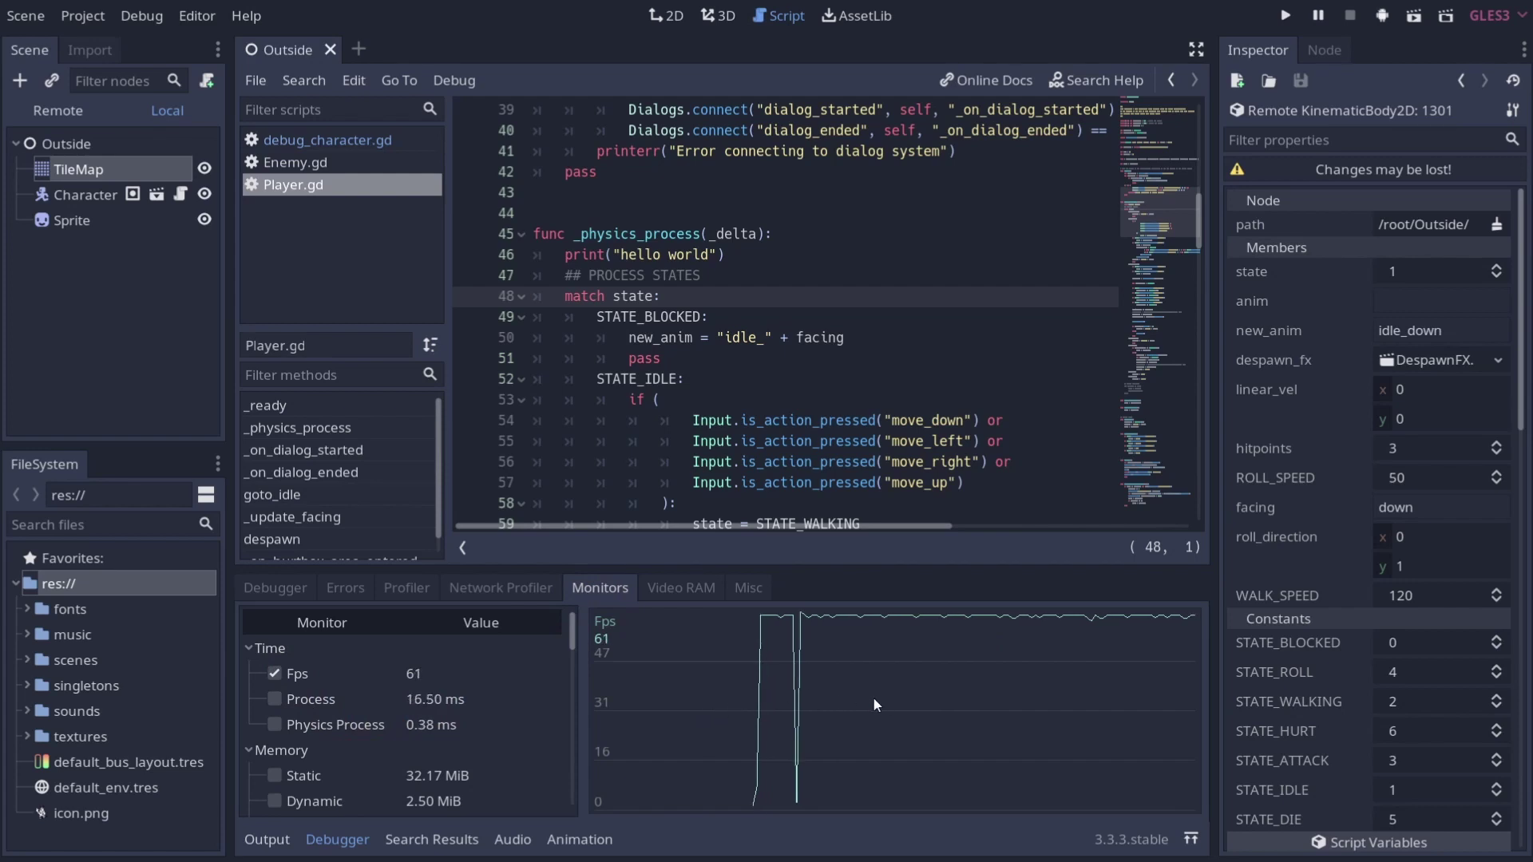
{"action": "left_click", "coordinate": [275, 699]}
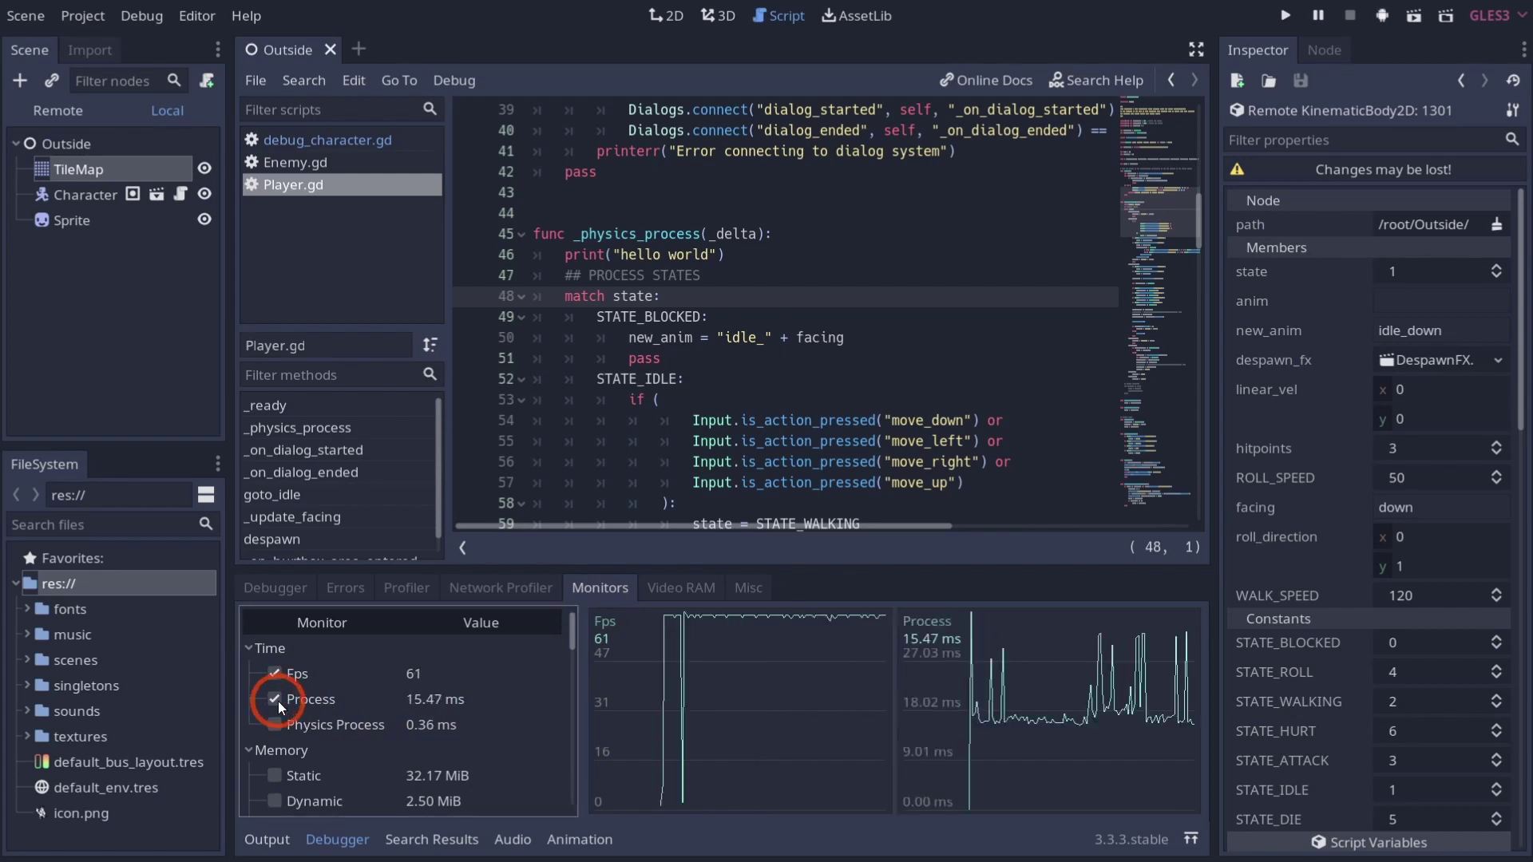
{"action": "left_click", "coordinate": [277, 725]}
{"action": "scroll", "coordinate": [294, 737], "scroll_direction": "down", "scroll_amount": 1}
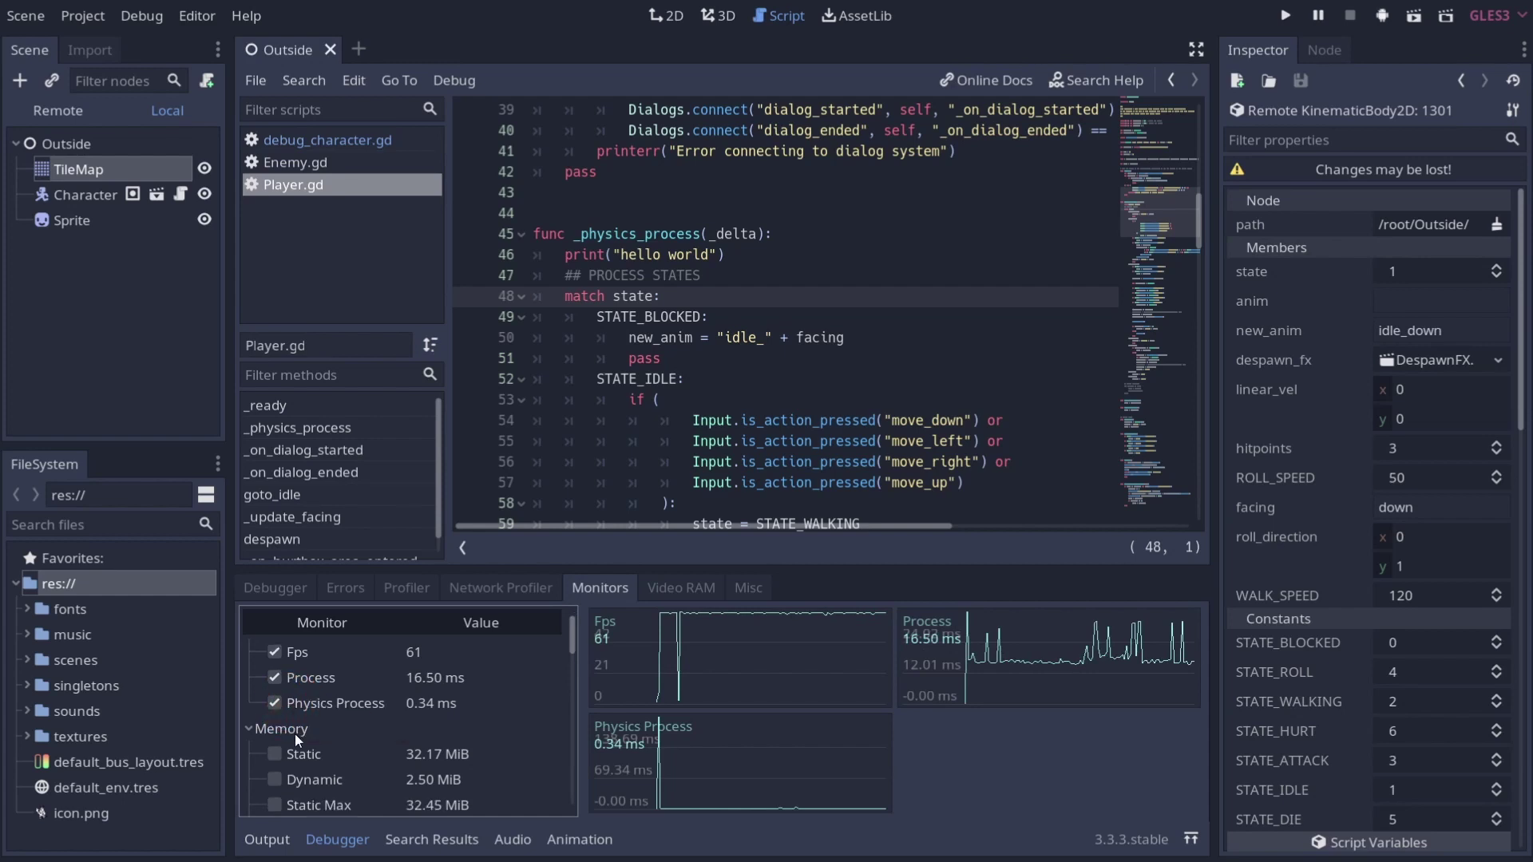
{"action": "left_click", "coordinate": [277, 754]}
{"action": "scroll", "coordinate": [301, 766], "scroll_direction": "down", "scroll_amount": 2}
{"action": "scroll", "coordinate": [320, 769], "scroll_direction": "down", "scroll_amount": 1}
{"action": "scroll", "coordinate": [315, 766], "scroll_direction": "down", "scroll_amount": 3}
{"action": "scroll", "coordinate": [312, 763], "scroll_direction": "down", "scroll_amount": 2}
{"action": "scroll", "coordinate": [313, 763], "scroll_direction": "down", "scroll_amount": 3}
{"action": "scroll", "coordinate": [309, 760], "scroll_direction": "up", "scroll_amount": 3}
{"action": "left_click", "coordinate": [274, 711]}
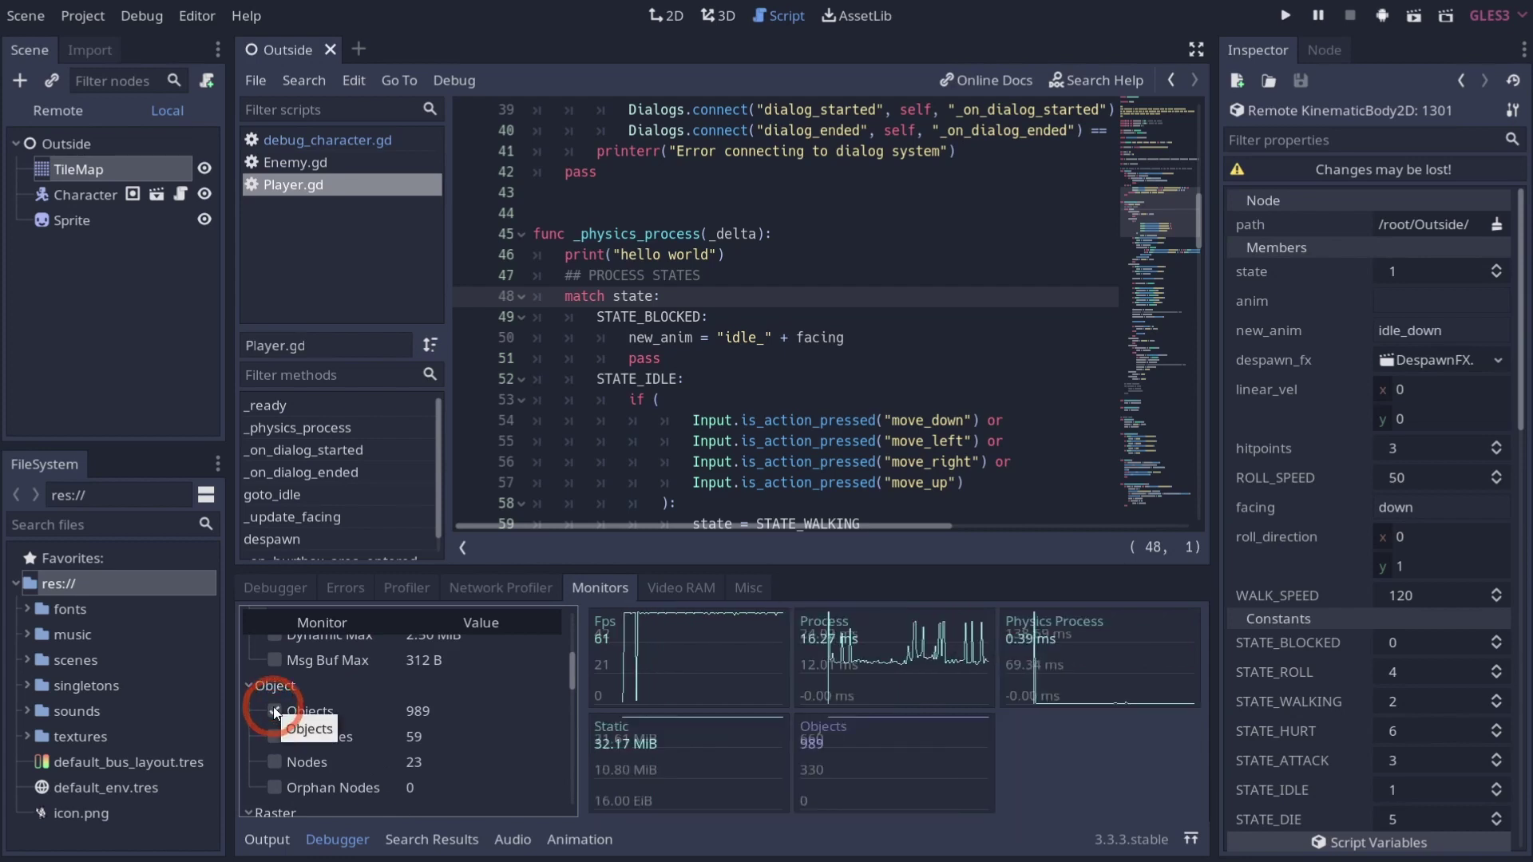
- Remove the Objects, Static, Physics Process, Process and Fps graphs, then show Video RAM
{"action": "left_click", "coordinate": [273, 708]}
{"action": "scroll", "coordinate": [273, 706], "scroll_direction": "up", "scroll_amount": 2}
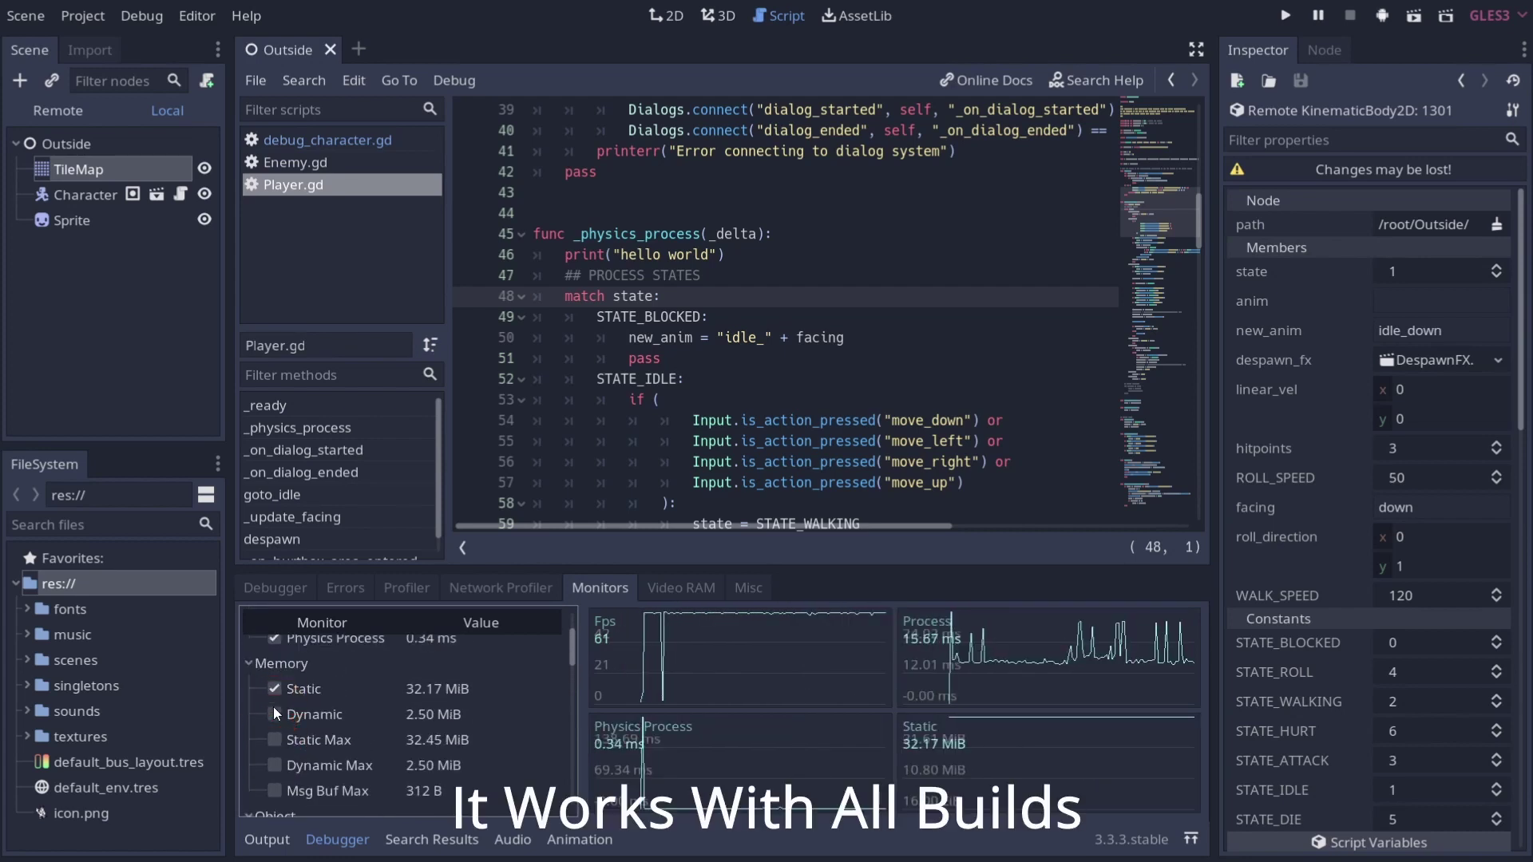
{"action": "left_click", "coordinate": [274, 715]}
{"action": "left_click", "coordinate": [274, 713]}
{"action": "scroll", "coordinate": [277, 716], "scroll_direction": "up", "scroll_amount": 2}
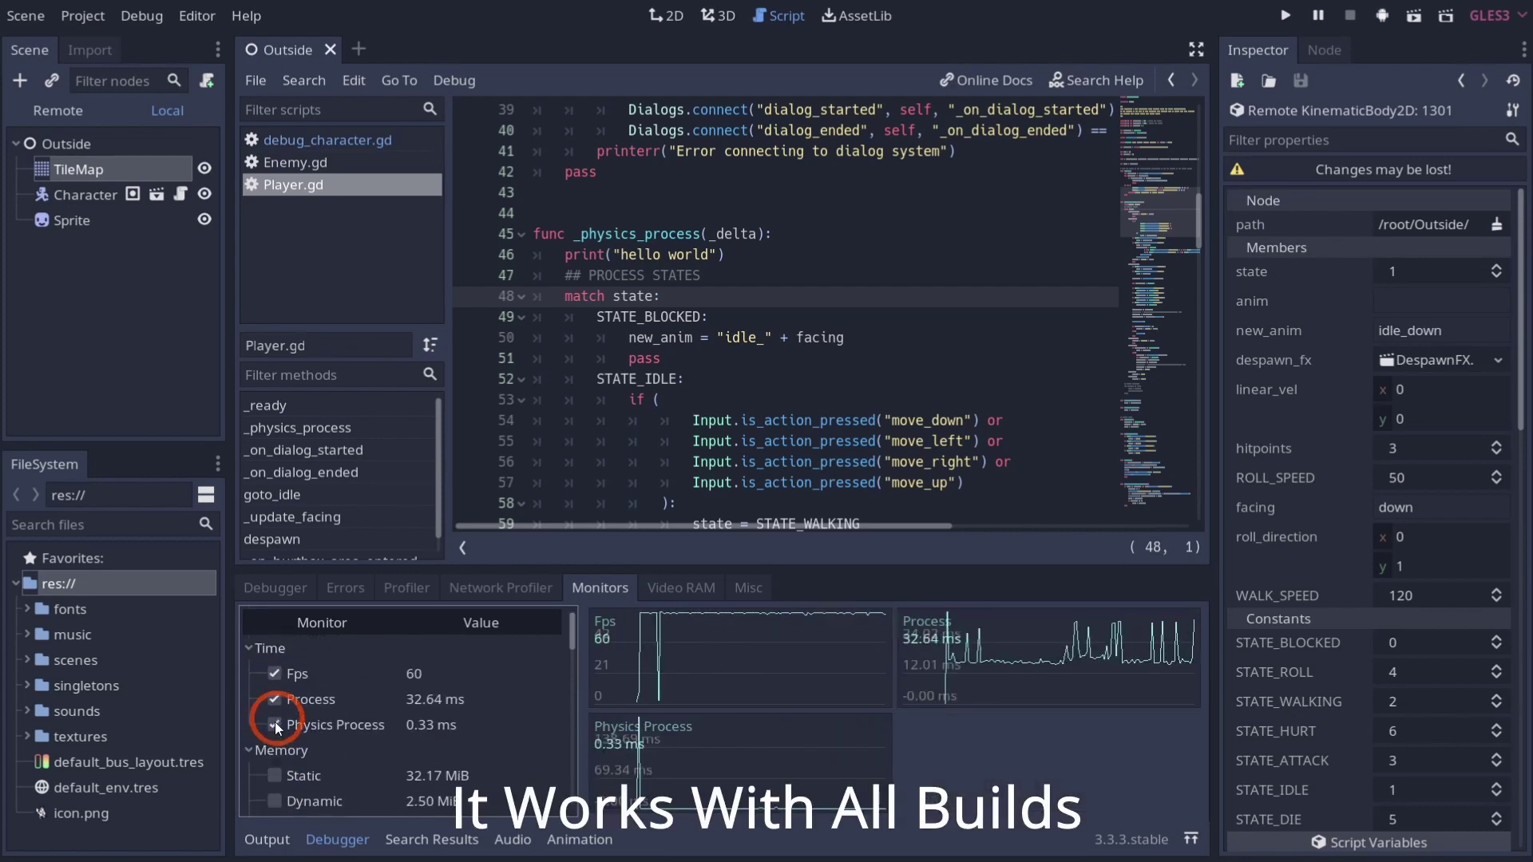
{"action": "left_click", "coordinate": [273, 724]}
{"action": "left_click", "coordinate": [277, 701]}
{"action": "left_click", "coordinate": [278, 673]}
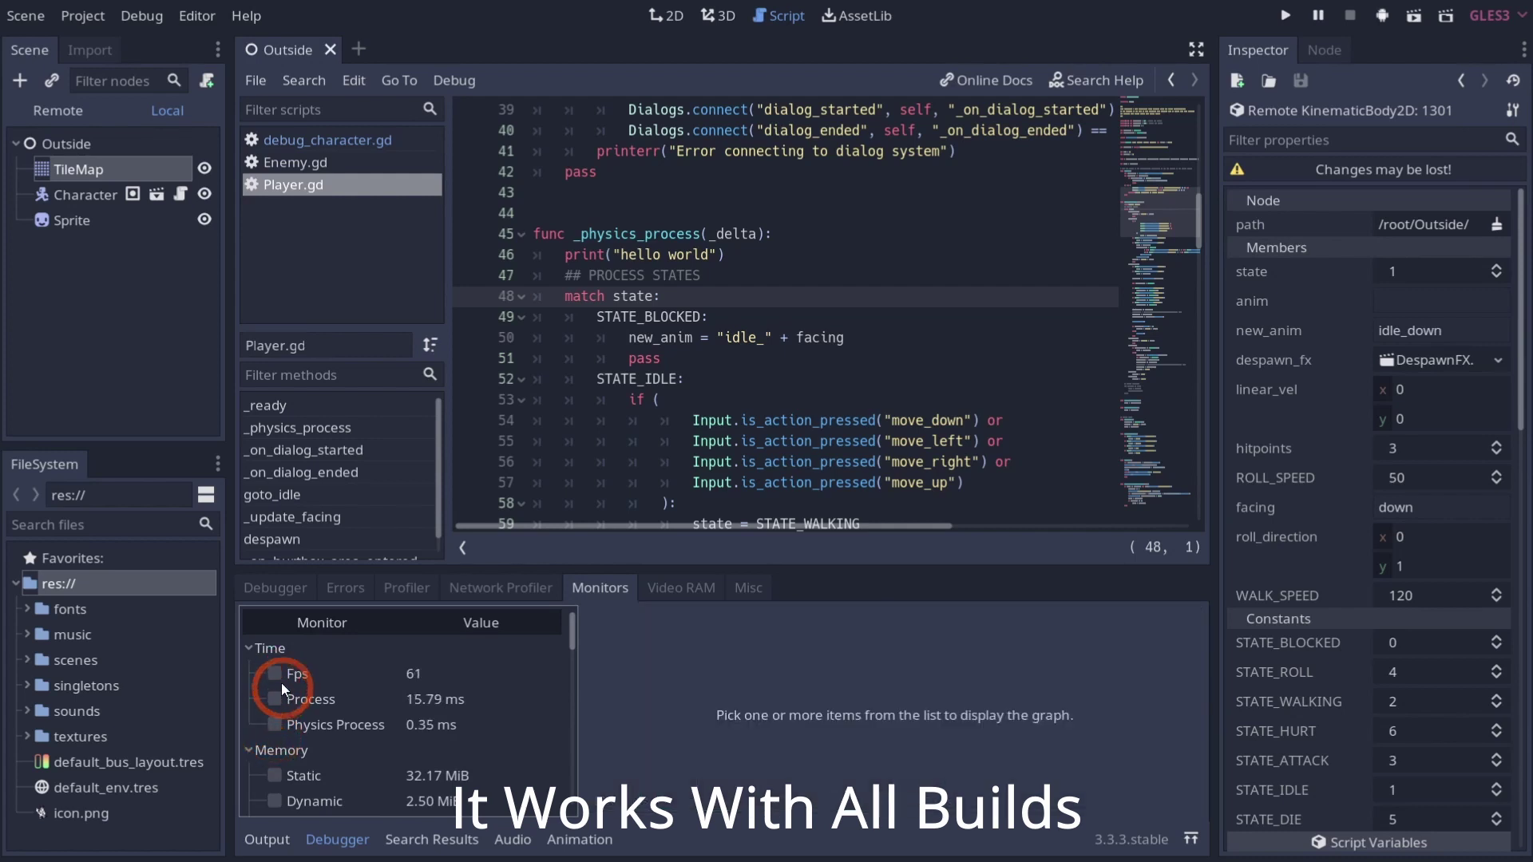
{"action": "left_click", "coordinate": [280, 681]}
{"action": "left_click", "coordinate": [695, 591]}
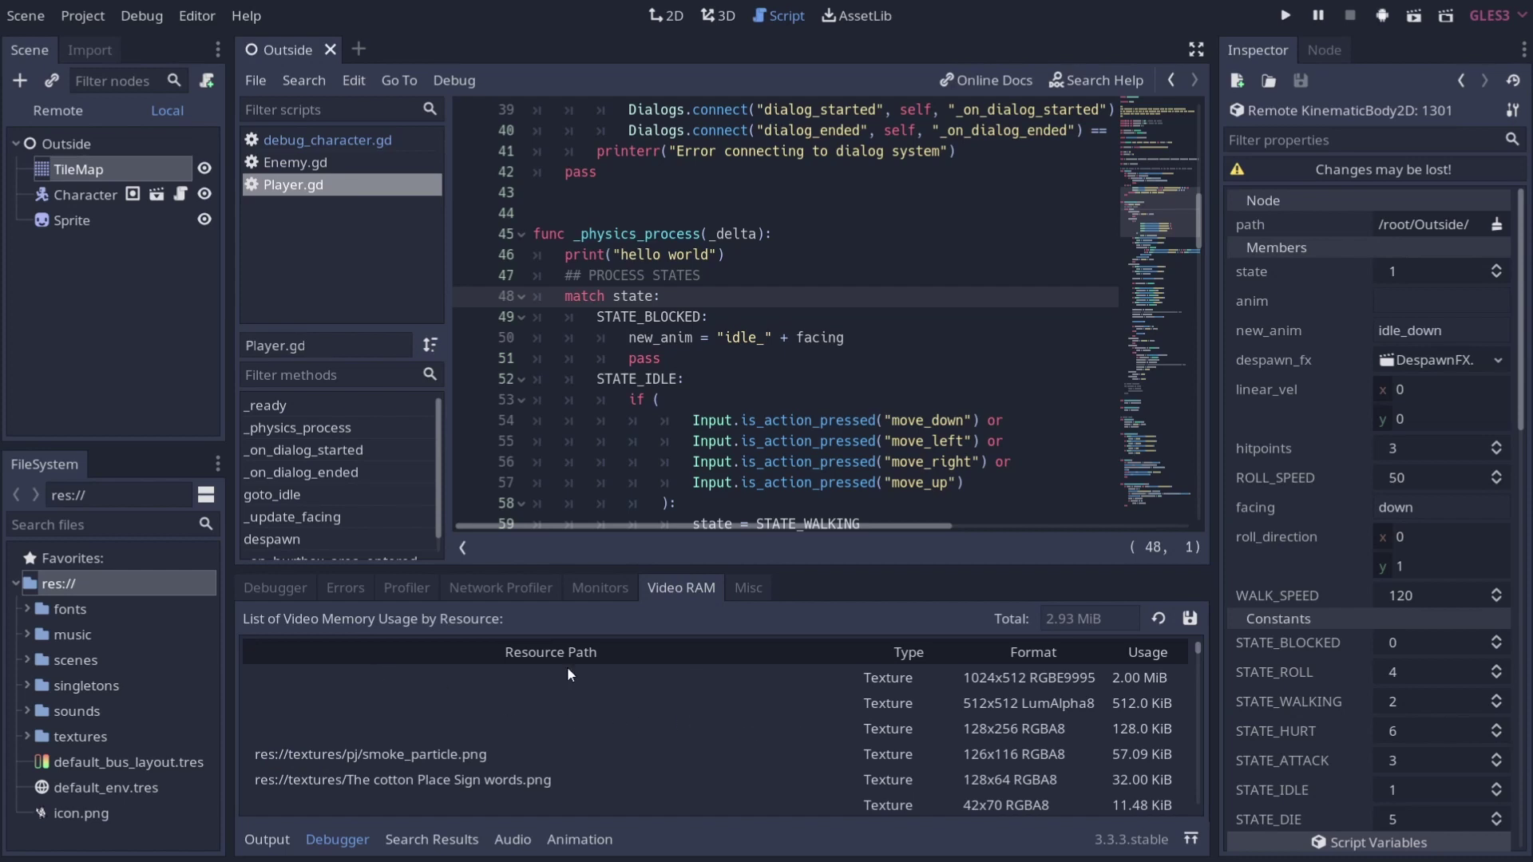
{"action": "left_click", "coordinate": [1009, 684]}
{"action": "left_click", "coordinate": [1147, 682]}
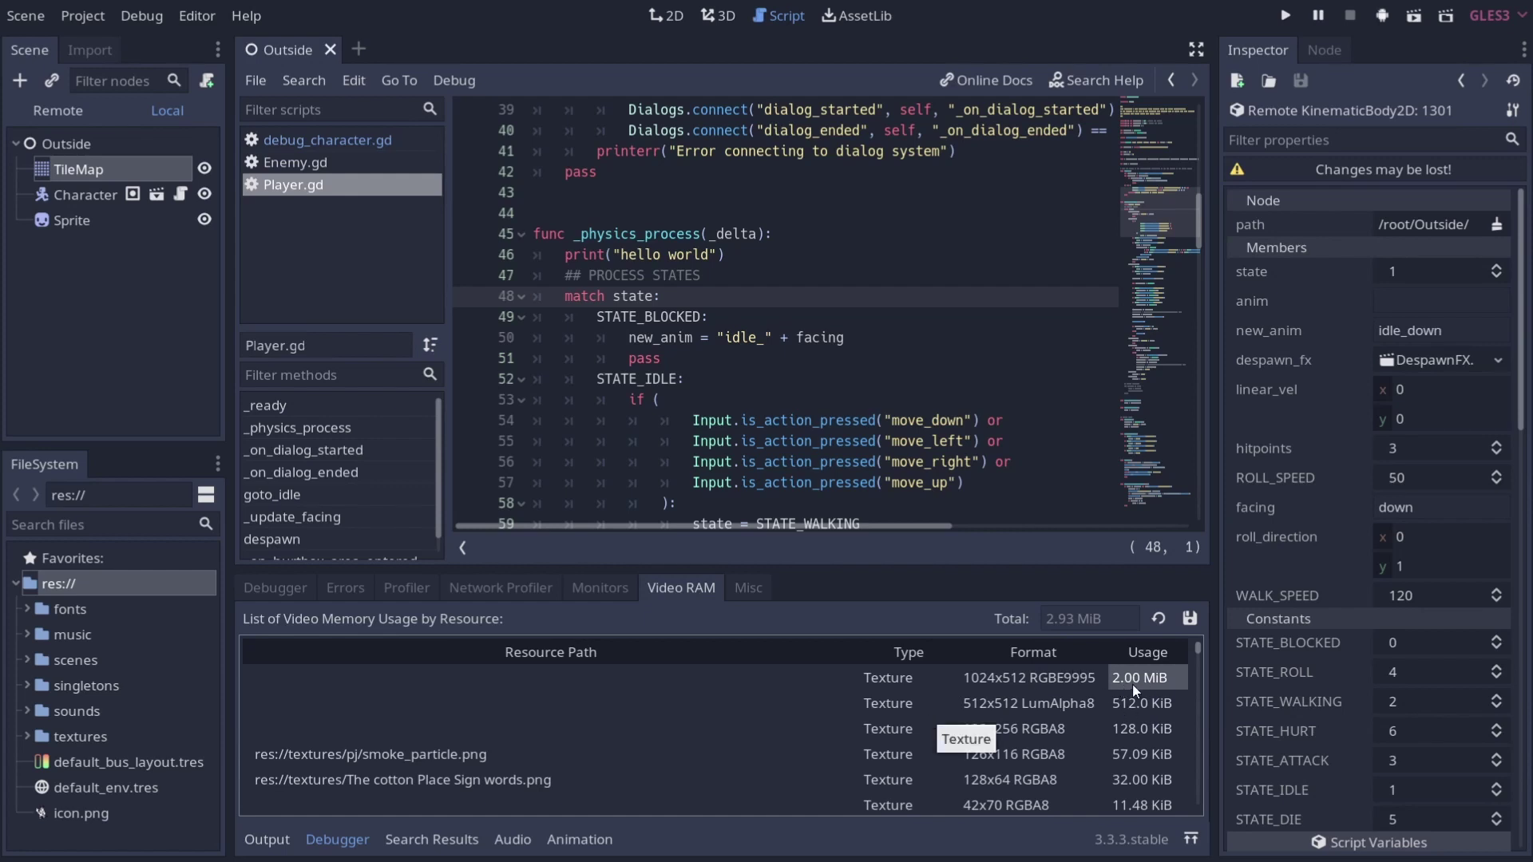
{"action": "scroll", "coordinate": [1051, 775], "scroll_direction": "down", "scroll_amount": 3}
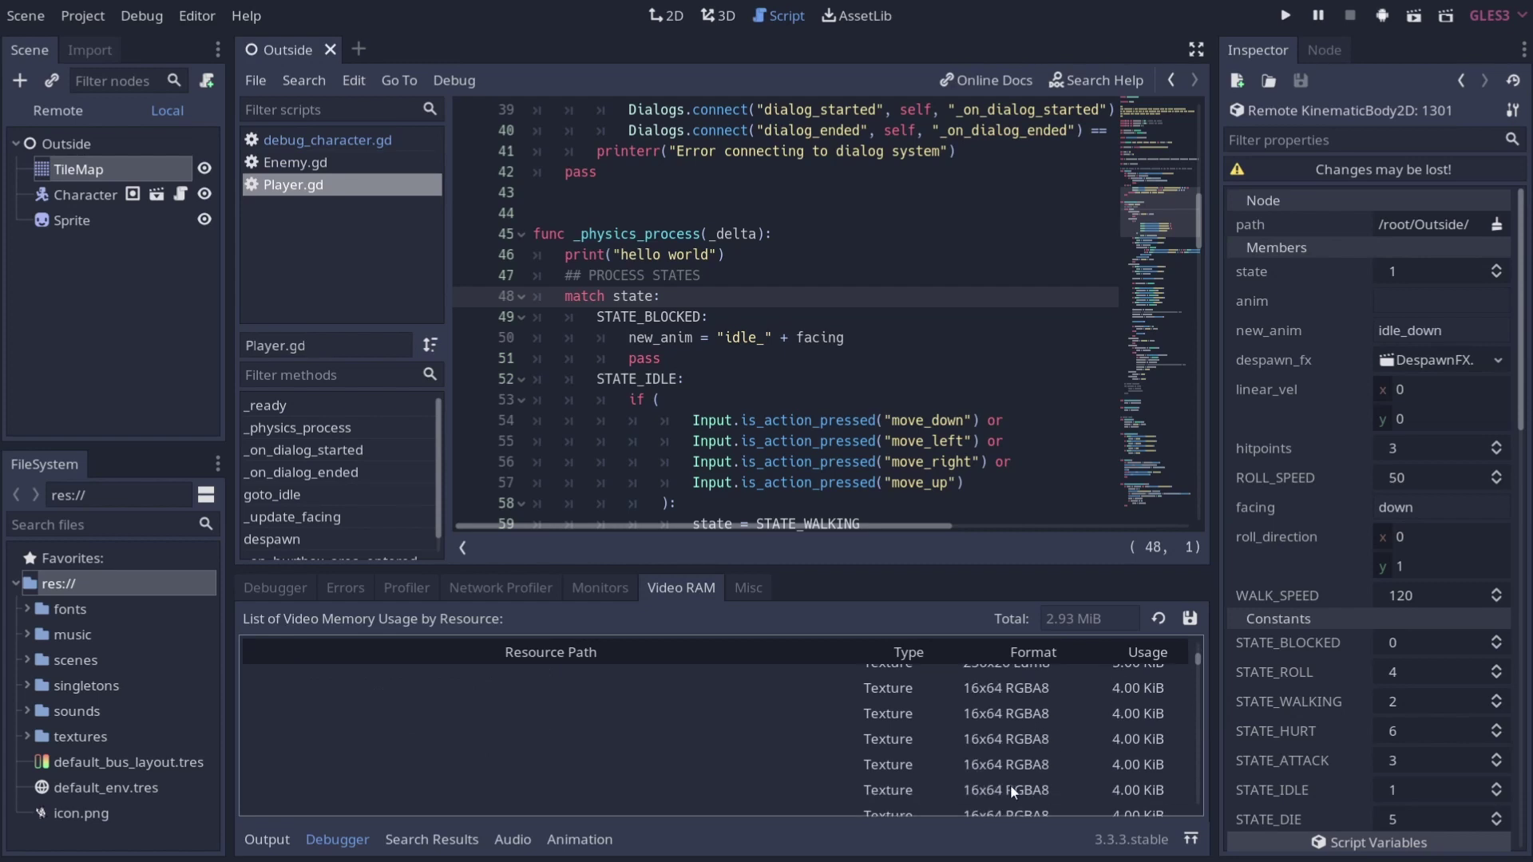
{"action": "scroll", "coordinate": [1009, 785], "scroll_direction": "up", "scroll_amount": 3}
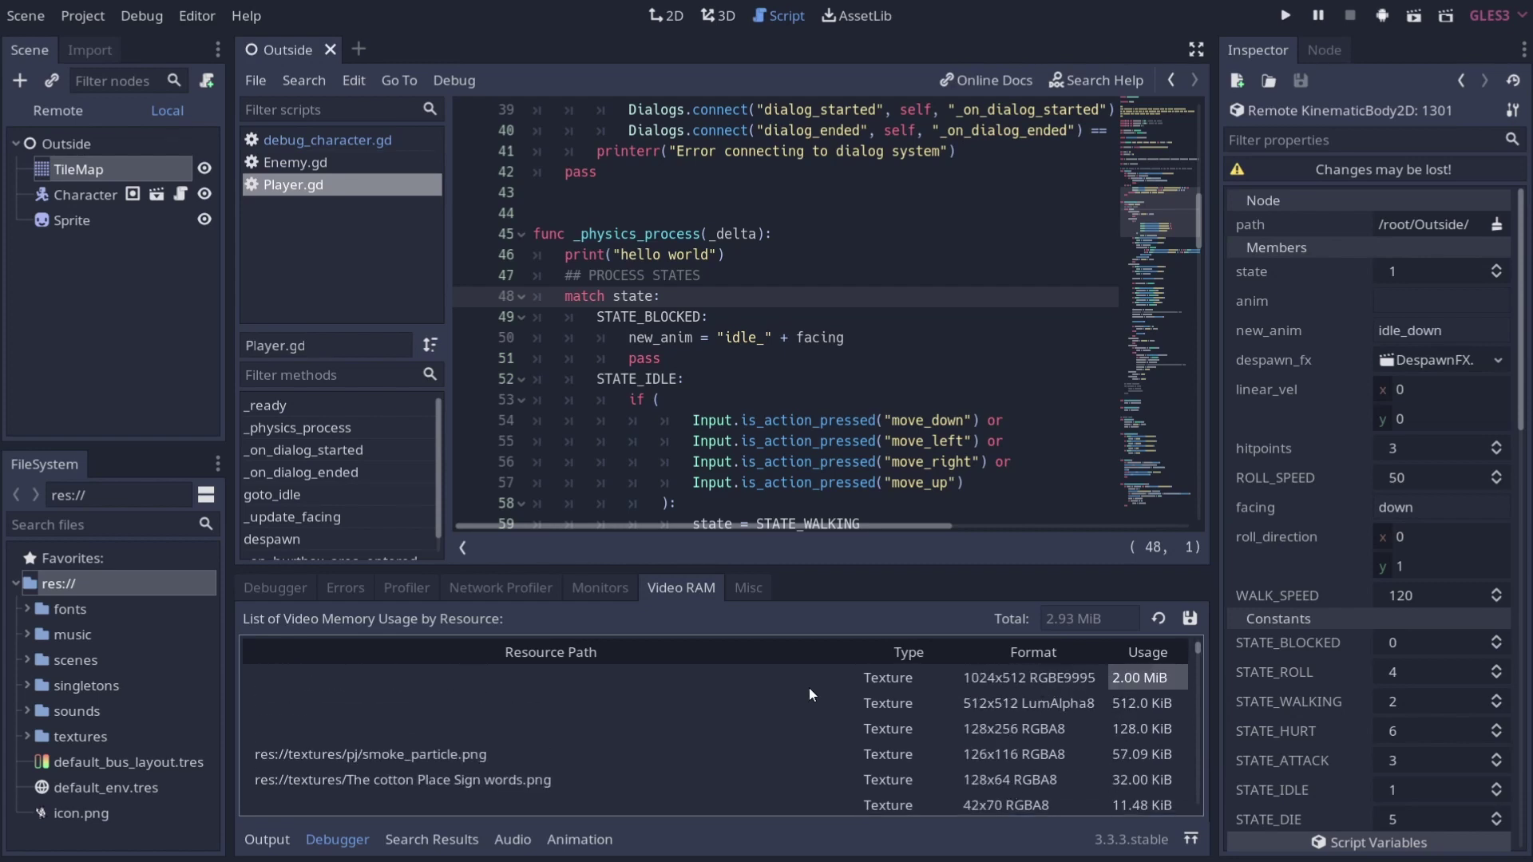
- View the Misc debugger information, then go back to the Profiler
{"action": "left_click", "coordinate": [748, 587]}
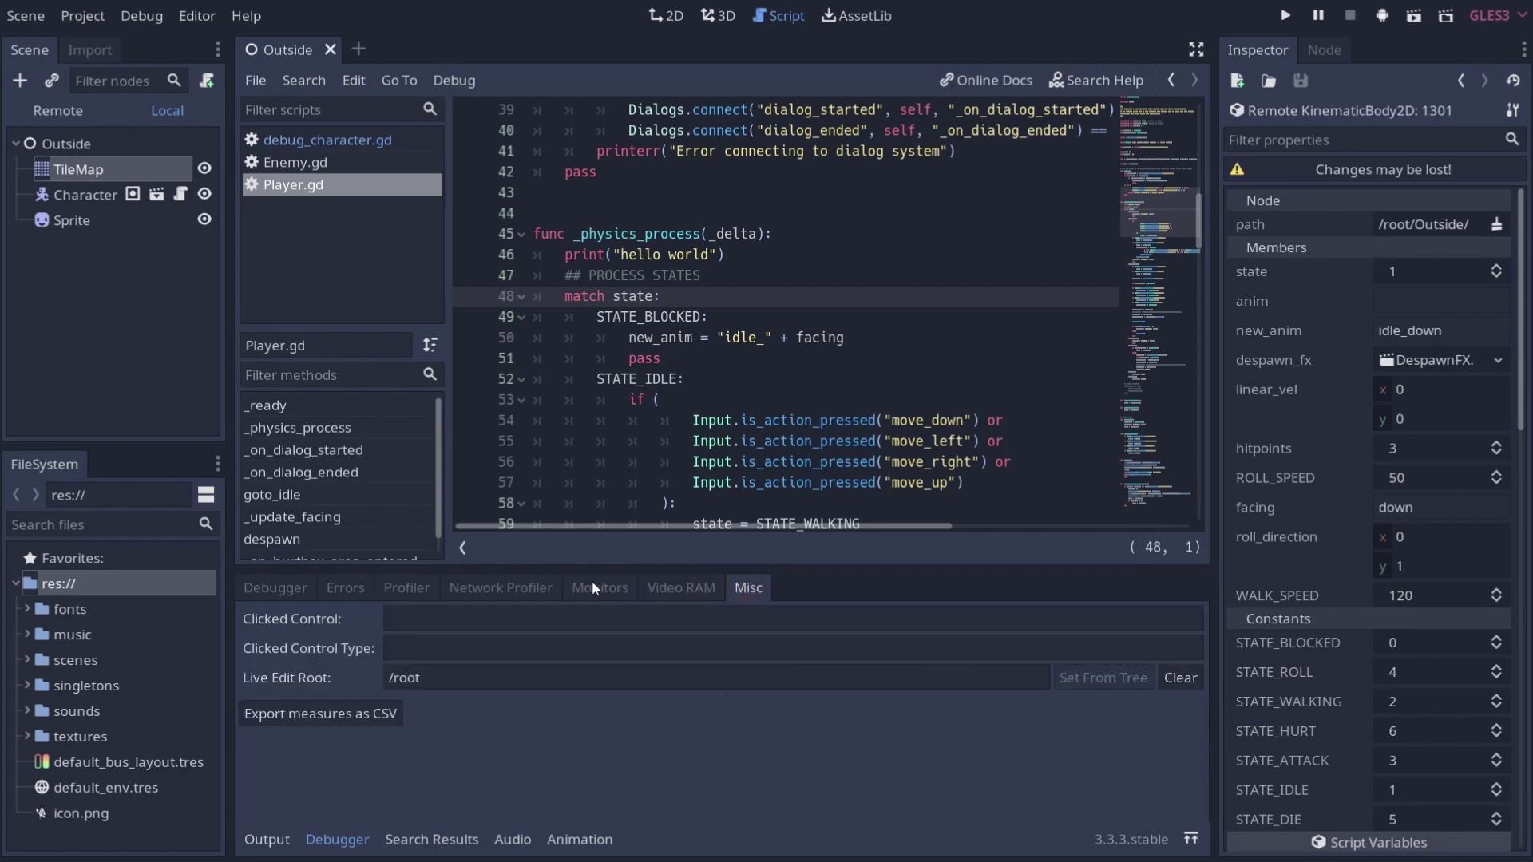
{"action": "left_click", "coordinate": [450, 582]}
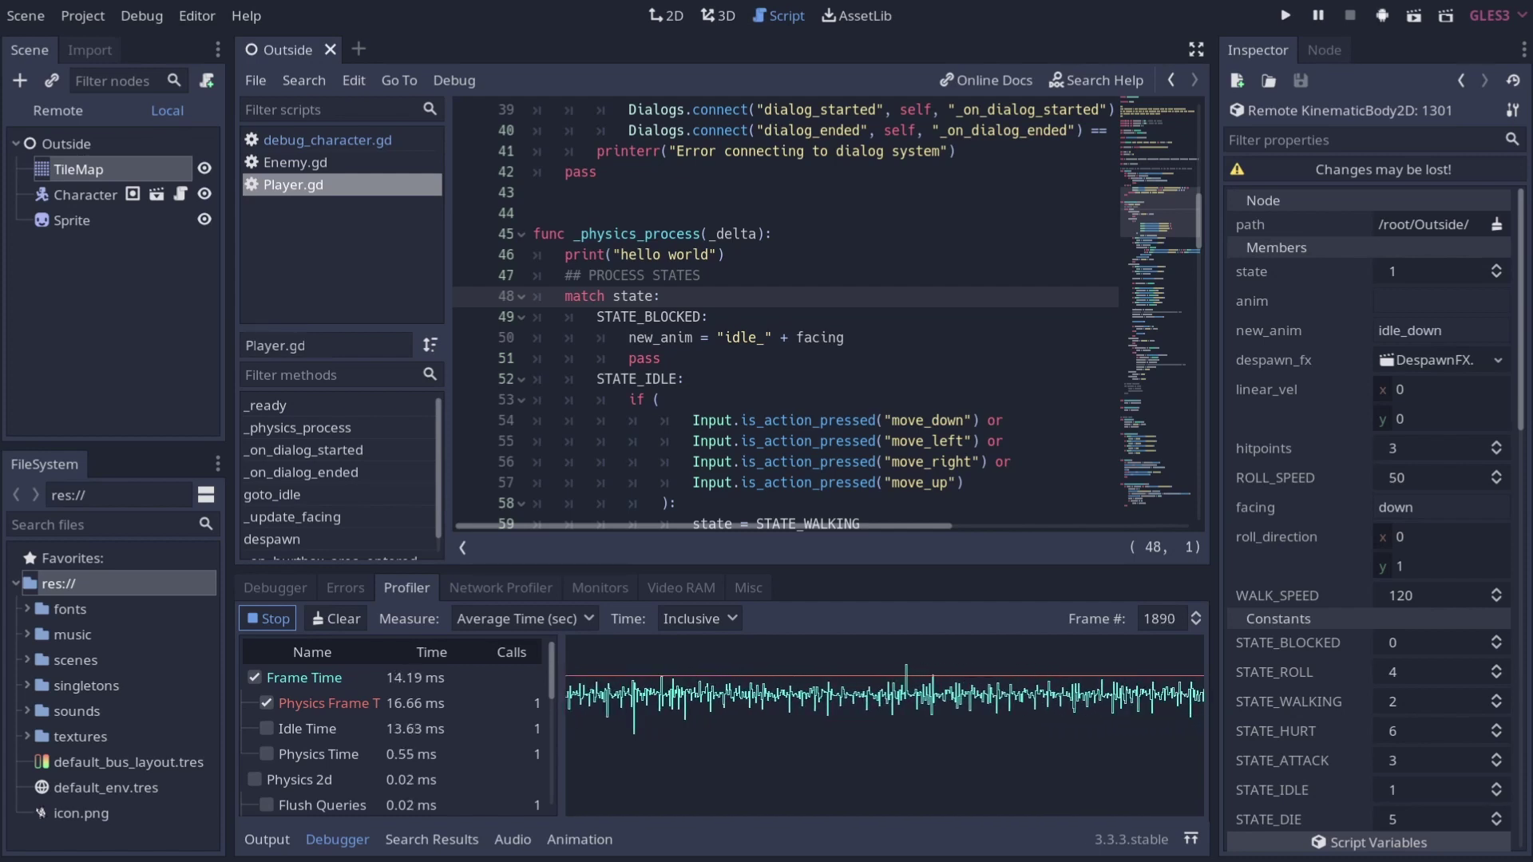
- Open Advanced System Properties and its Environment Variables window
{"action": "key", "text": "super"}
{"action": "type", "text": "system information"}
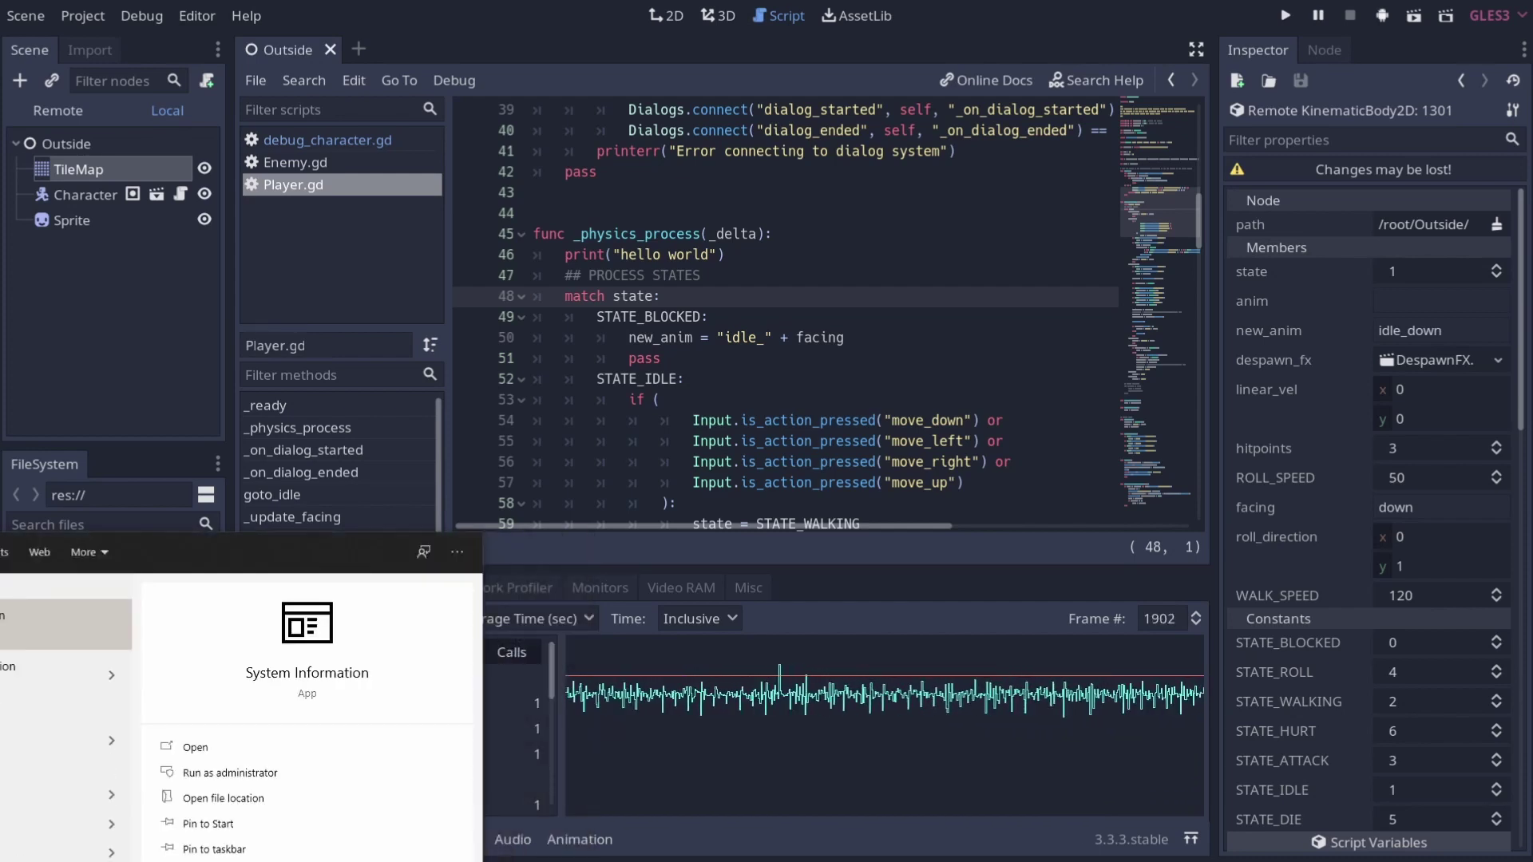
{"action": "key", "text": "Return"}
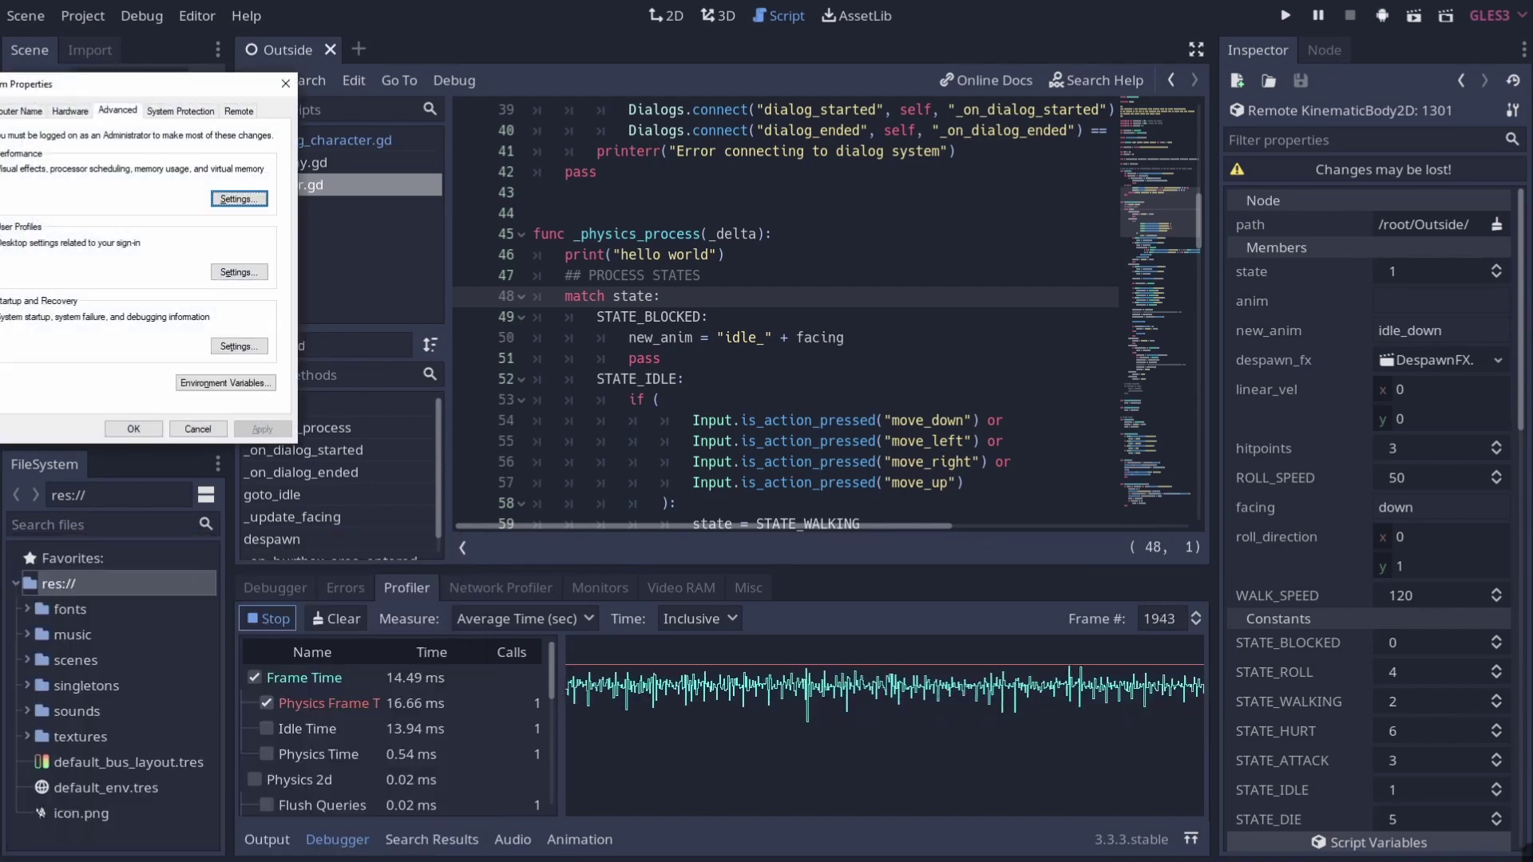
{"action": "left_click_drag", "start_coordinate": [164, 96], "coordinate": [930, 212]}
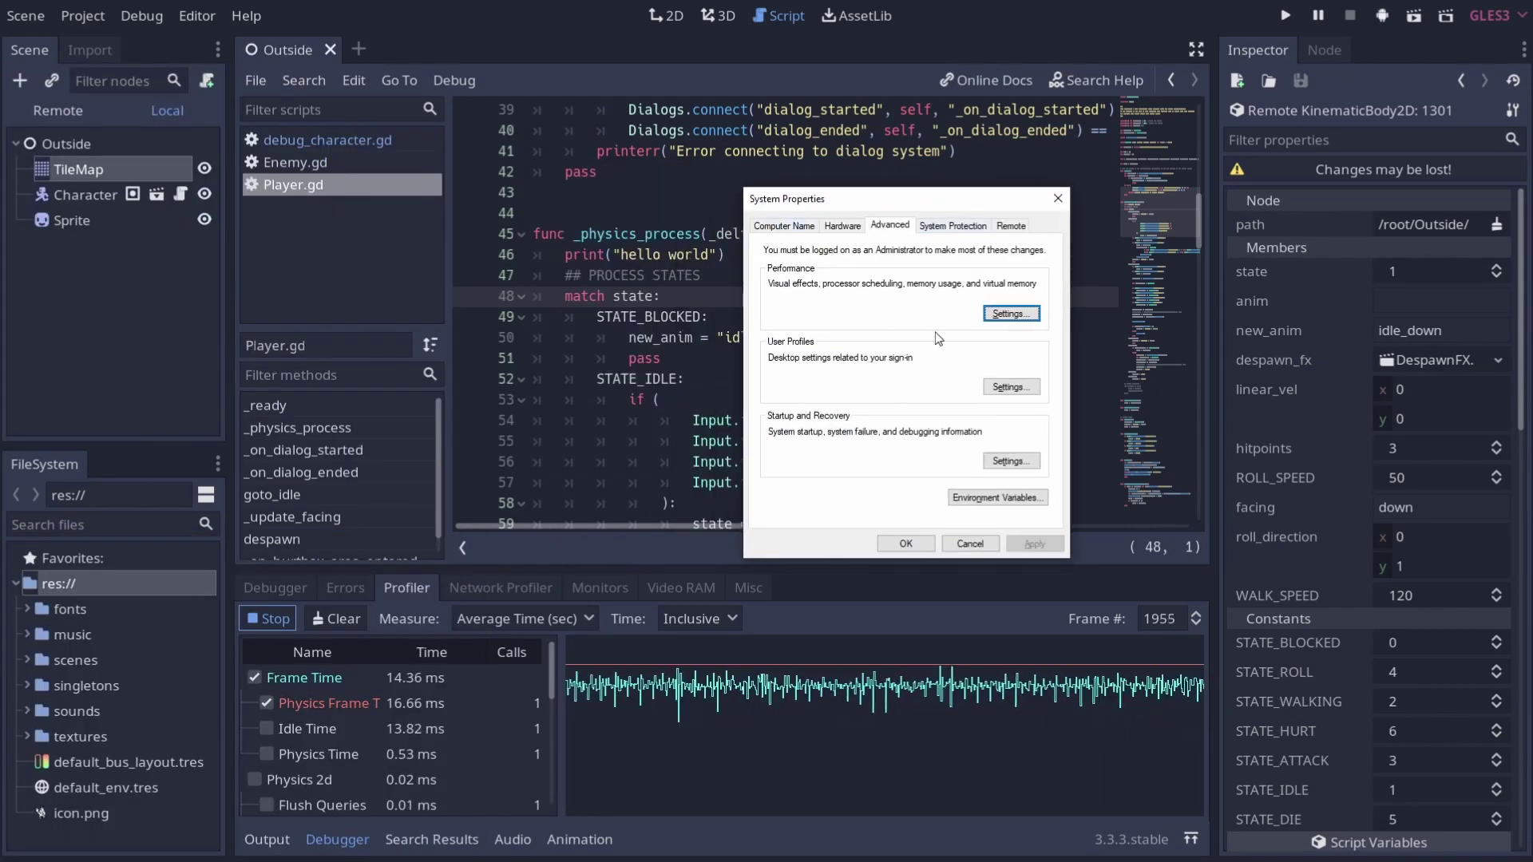
{"action": "left_click", "coordinate": [984, 496]}
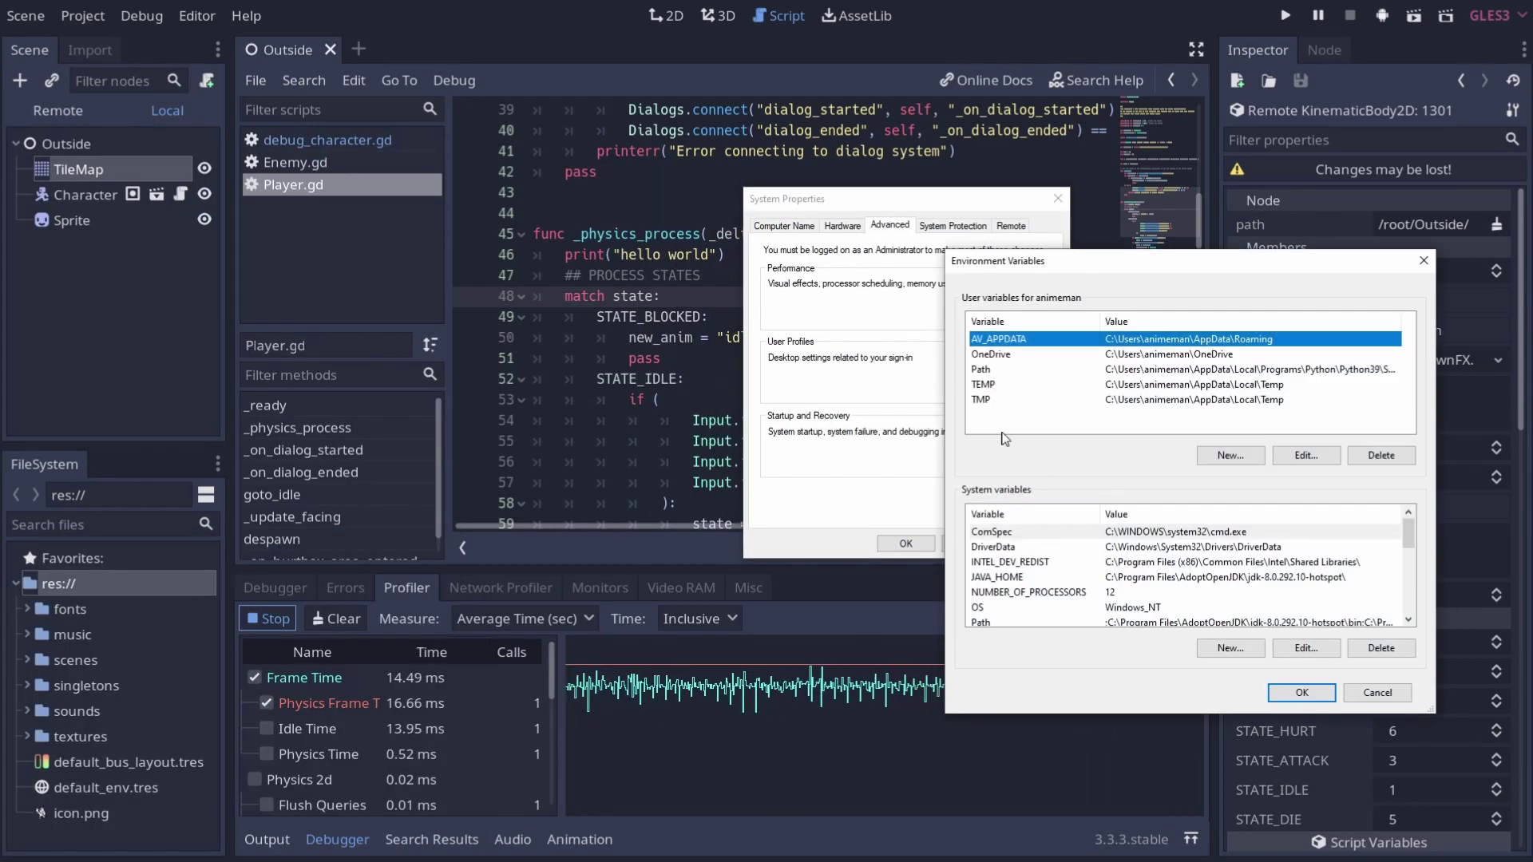
{"action": "left_click_drag", "start_coordinate": [1059, 261], "coordinate": [858, 253]}
{"action": "scroll", "coordinate": [779, 558], "scroll_direction": "down", "scroll_amount": 1}
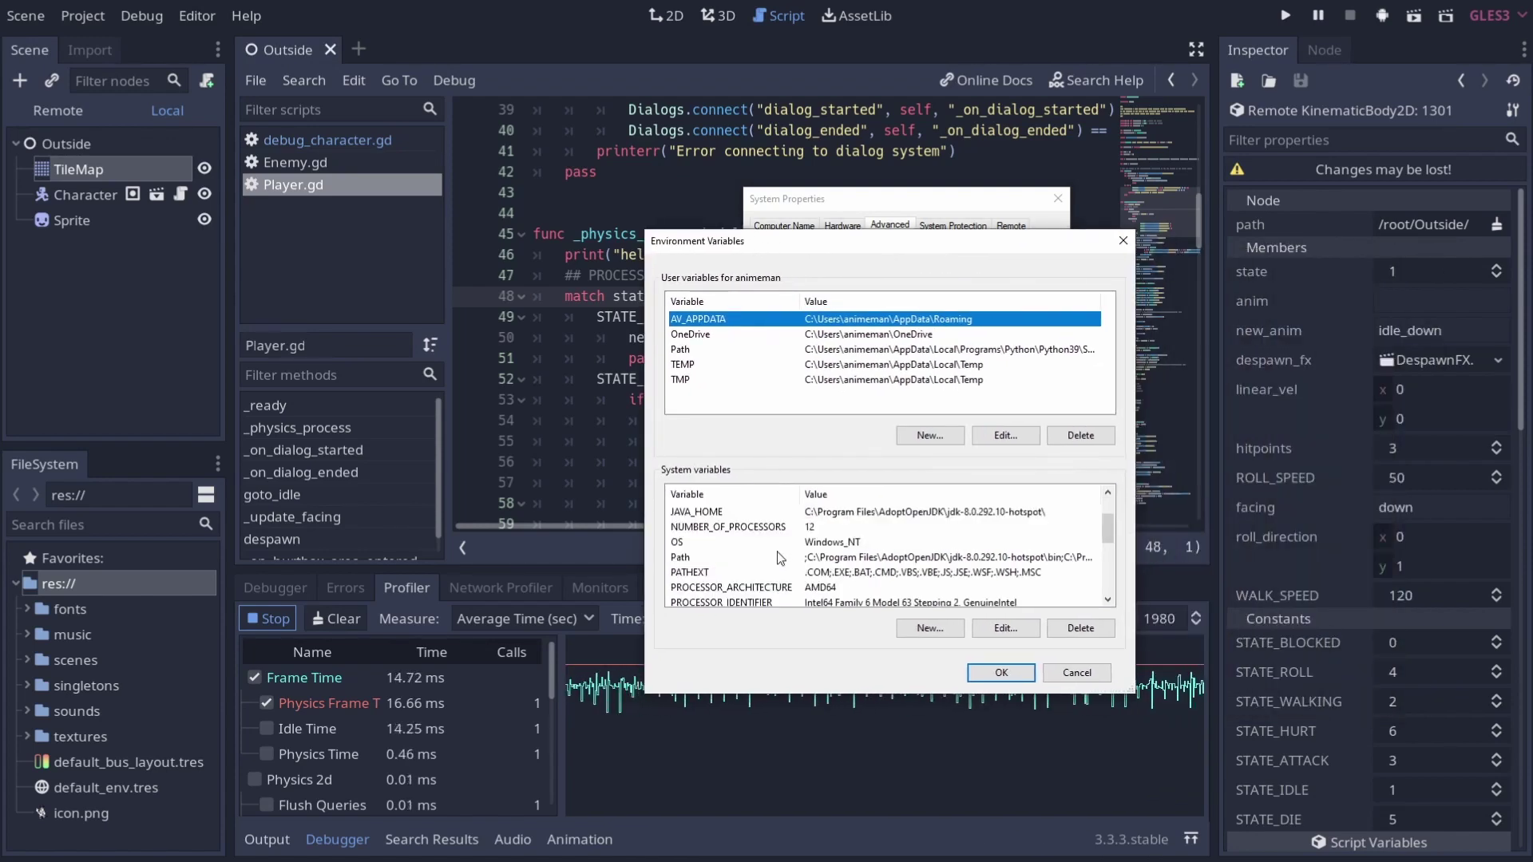
{"action": "scroll", "coordinate": [777, 557], "scroll_direction": "down", "scroll_amount": 1}
{"action": "scroll", "coordinate": [786, 567], "scroll_direction": "down", "scroll_amount": 1}
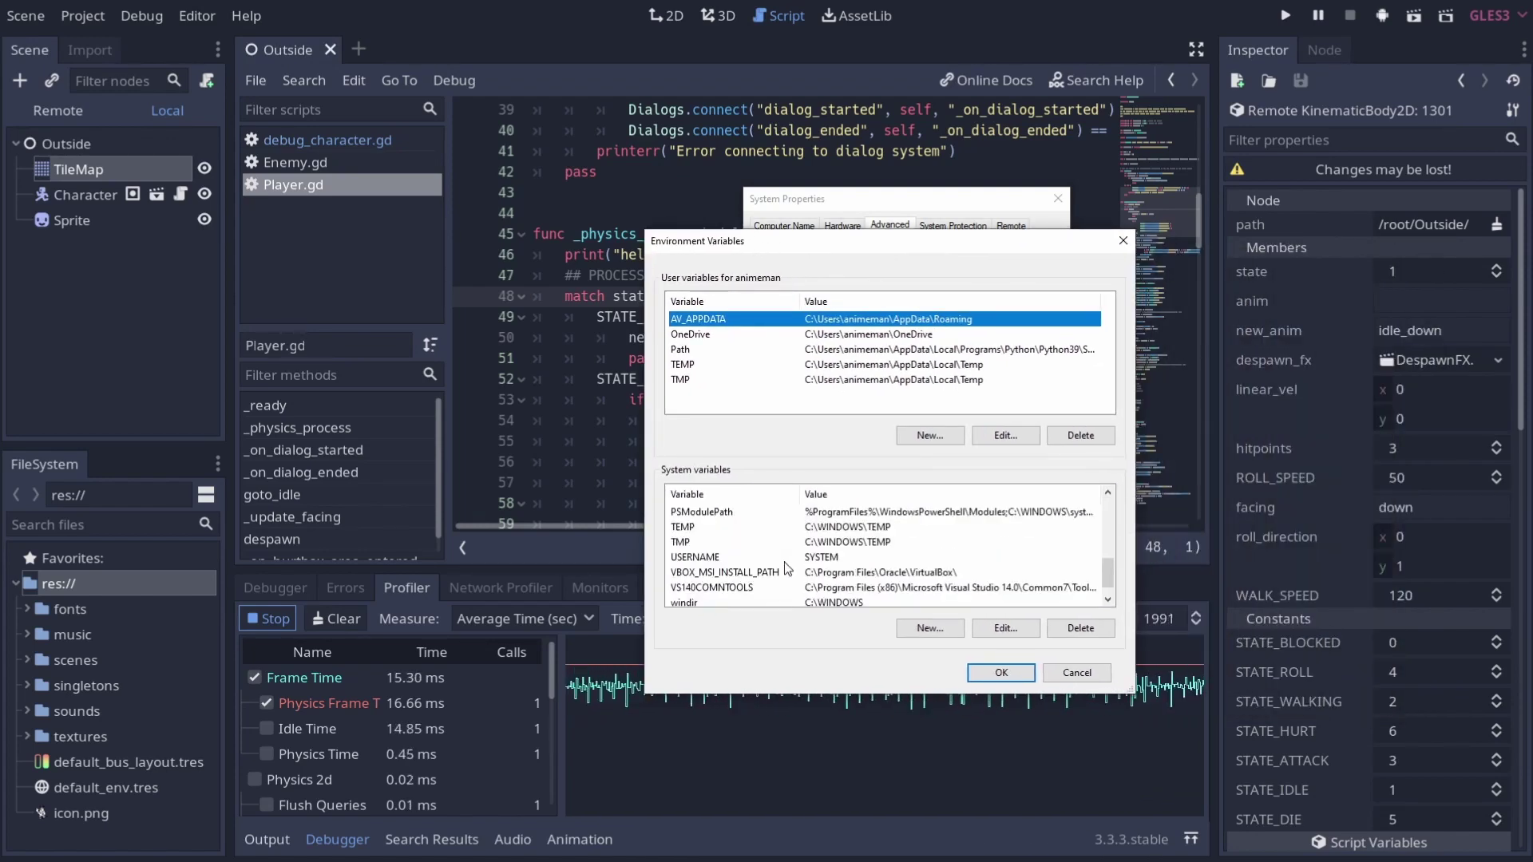
{"action": "scroll", "coordinate": [784, 569], "scroll_direction": "up", "scroll_amount": 1}
{"action": "scroll", "coordinate": [784, 570], "scroll_direction": "up", "scroll_amount": 1}
{"action": "scroll", "coordinate": [782, 573], "scroll_direction": "up", "scroll_amount": 1}
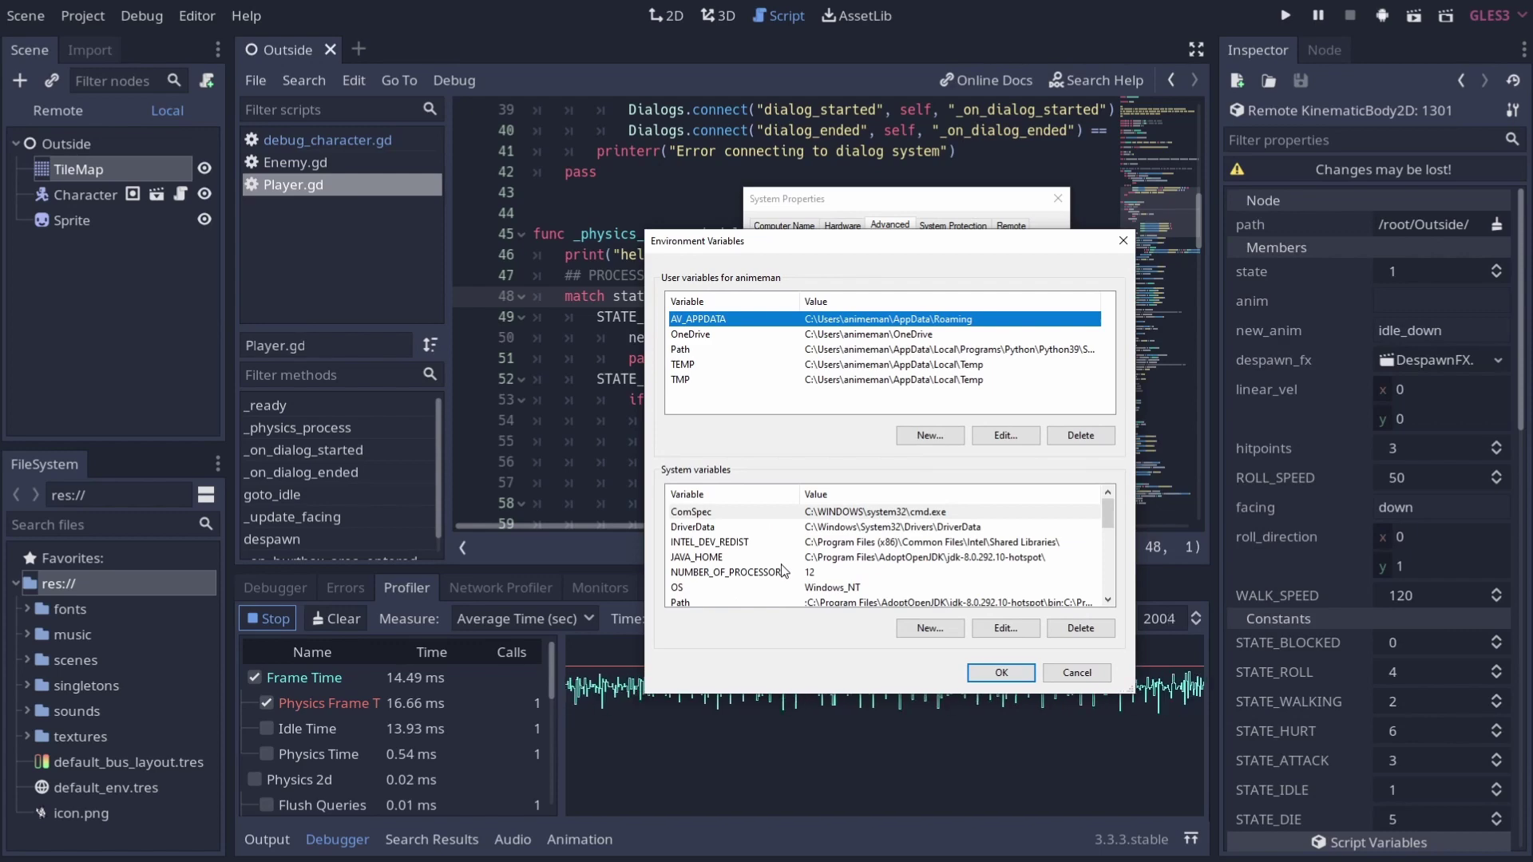
{"action": "scroll", "coordinate": [785, 571], "scroll_direction": "down", "scroll_amount": 1}
- Edit the system Path, enlarge the list, and select the Android platform-tools entry
{"action": "left_click", "coordinate": [845, 559]}
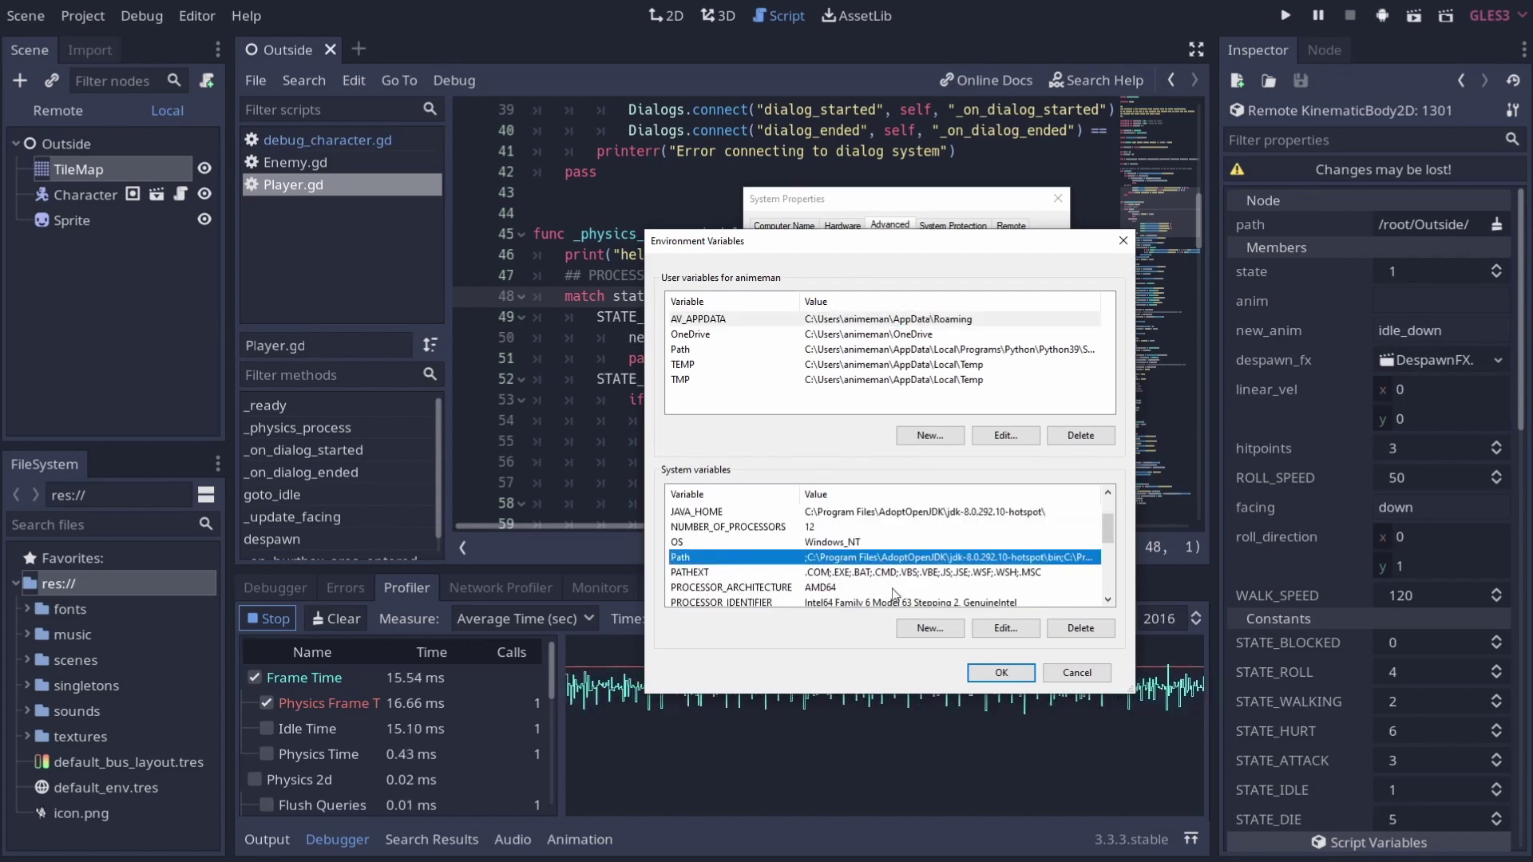
{"action": "left_click", "coordinate": [1003, 627]}
{"action": "scroll", "coordinate": [1169, 591], "scroll_direction": "down", "scroll_amount": 2}
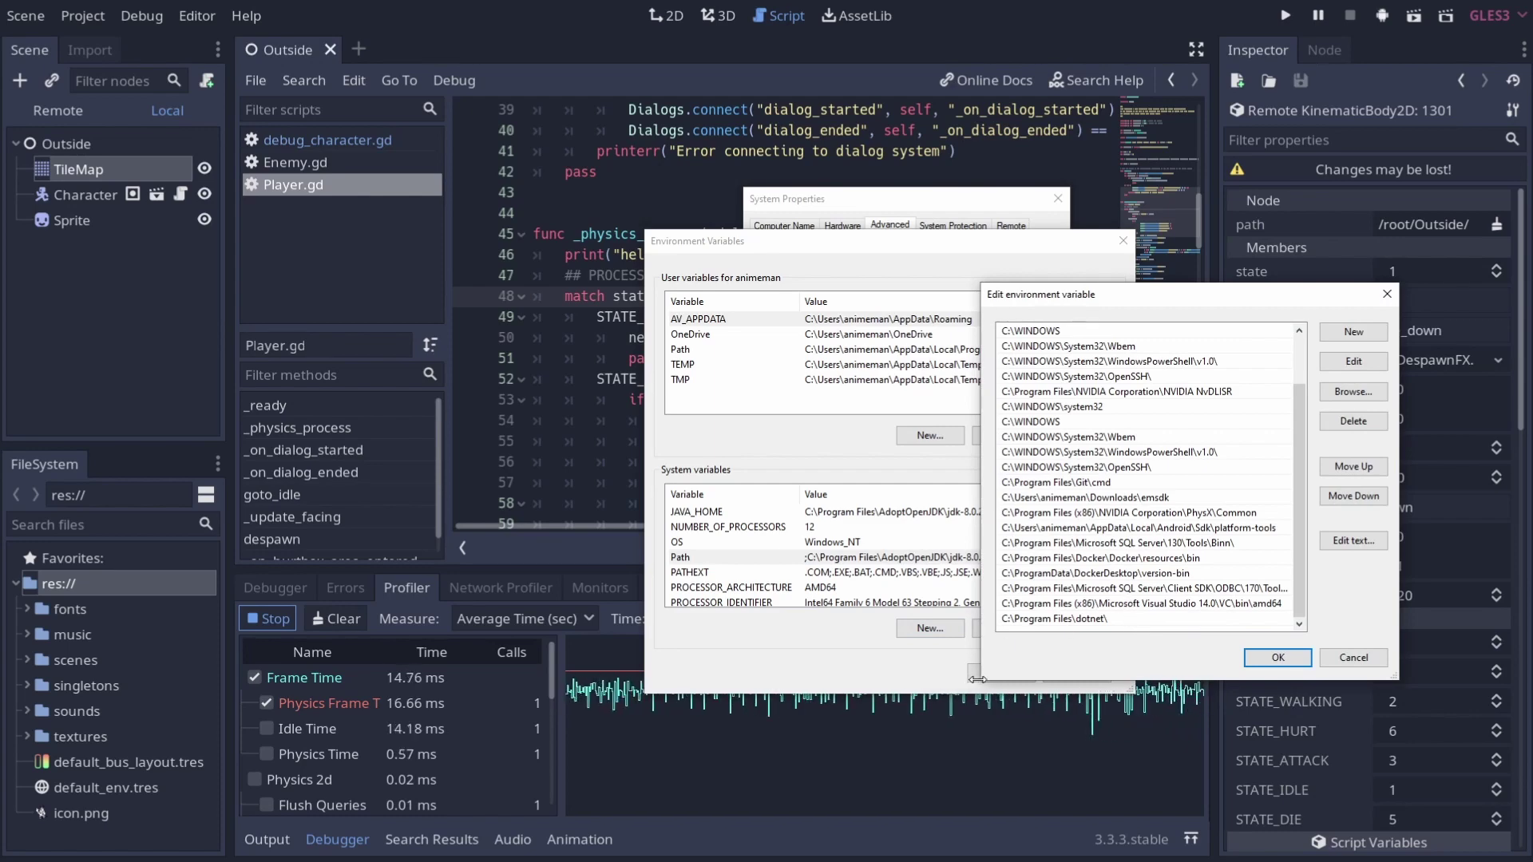
{"action": "left_click_drag", "start_coordinate": [984, 678], "coordinate": [732, 752]}
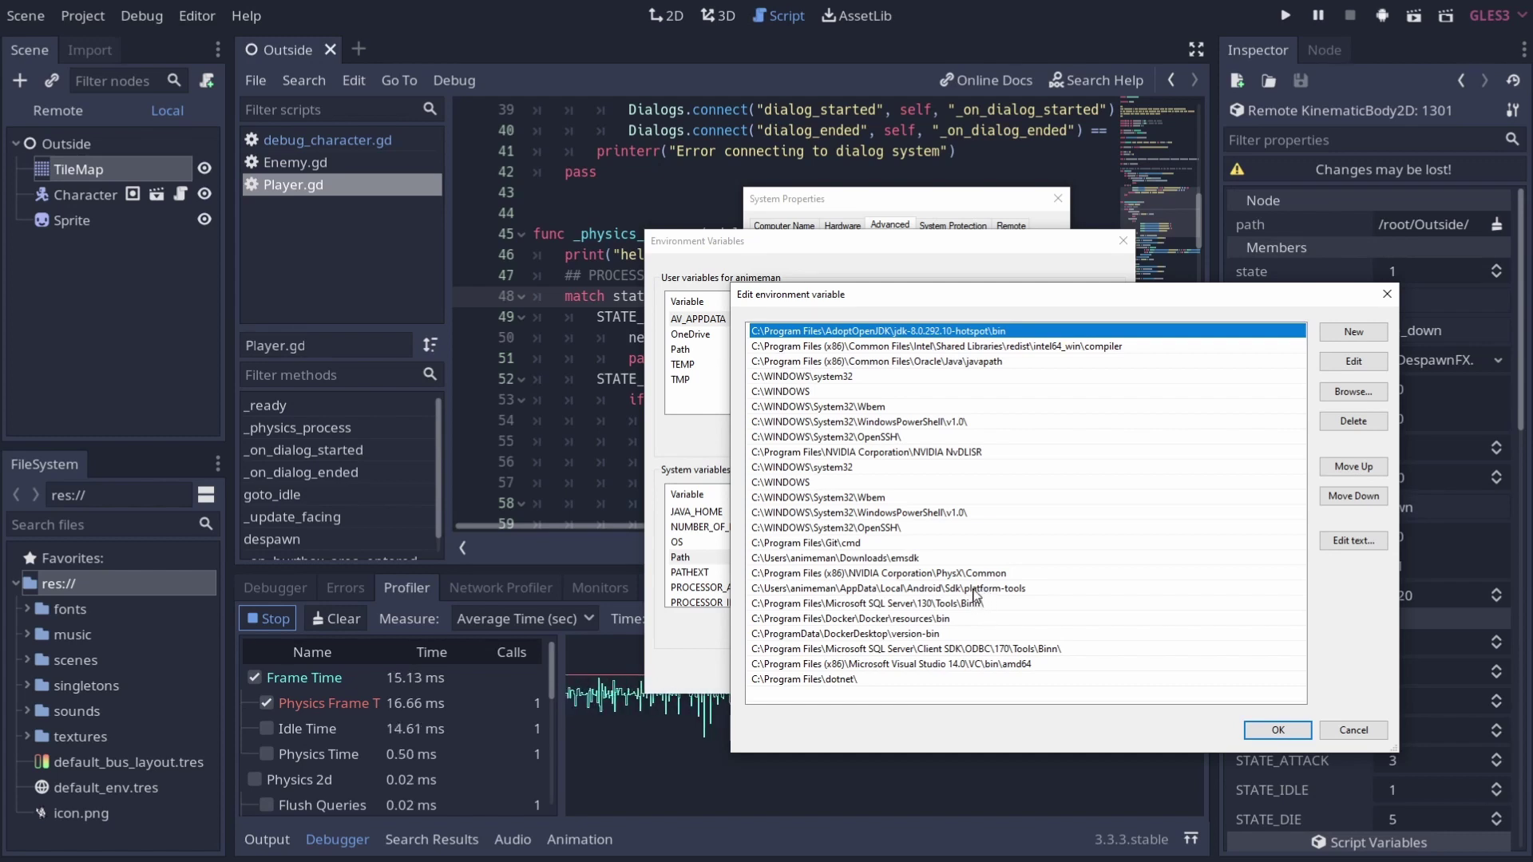
{"action": "left_click", "coordinate": [860, 589]}
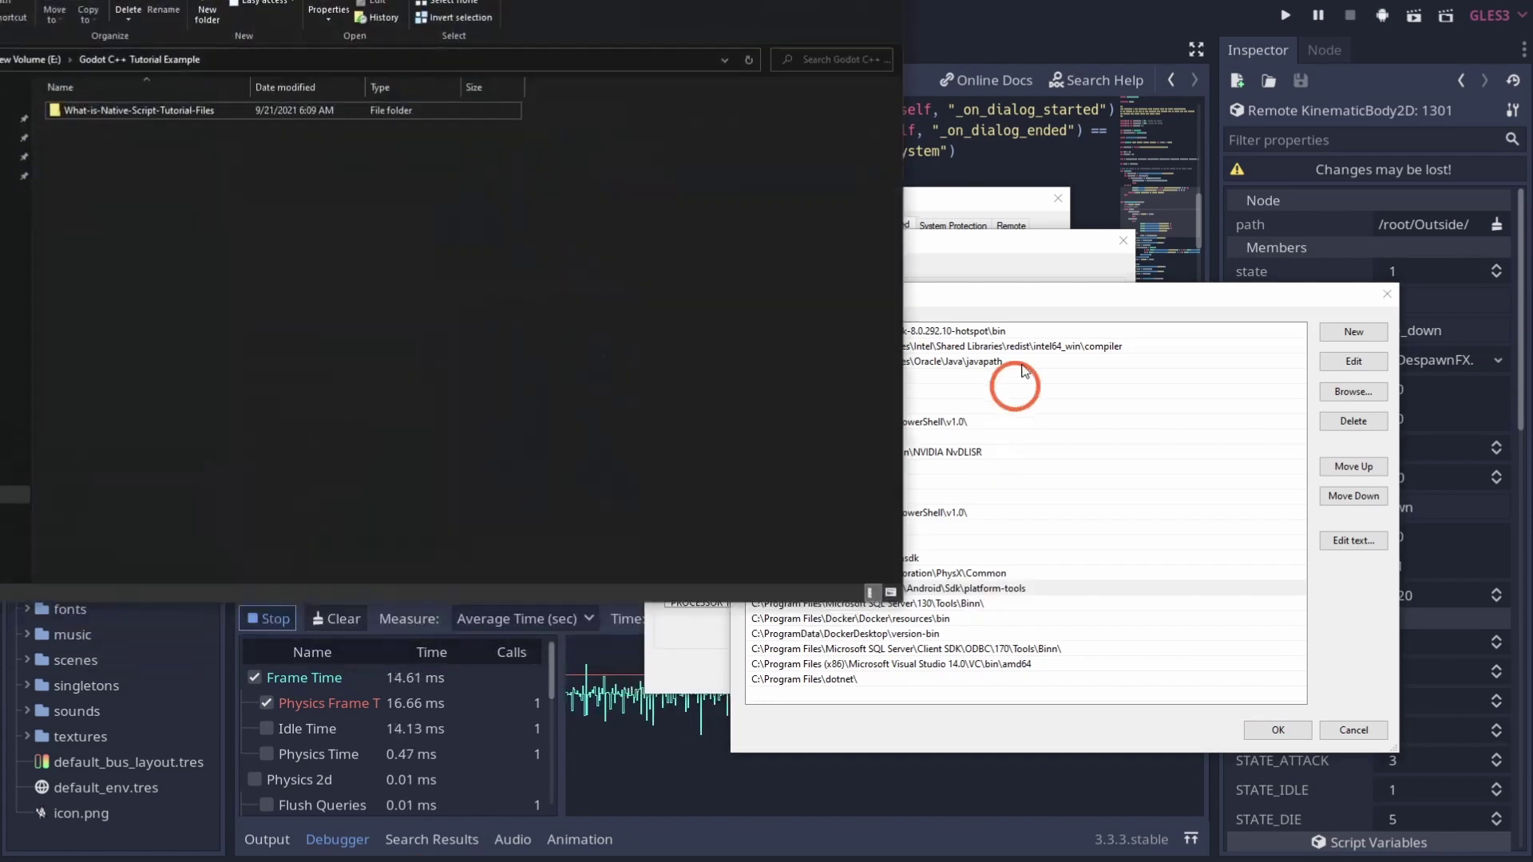
- In File Explorer, browse to C:\Users\<user>\AppData
{"action": "key", "text": "alt+Tab"}
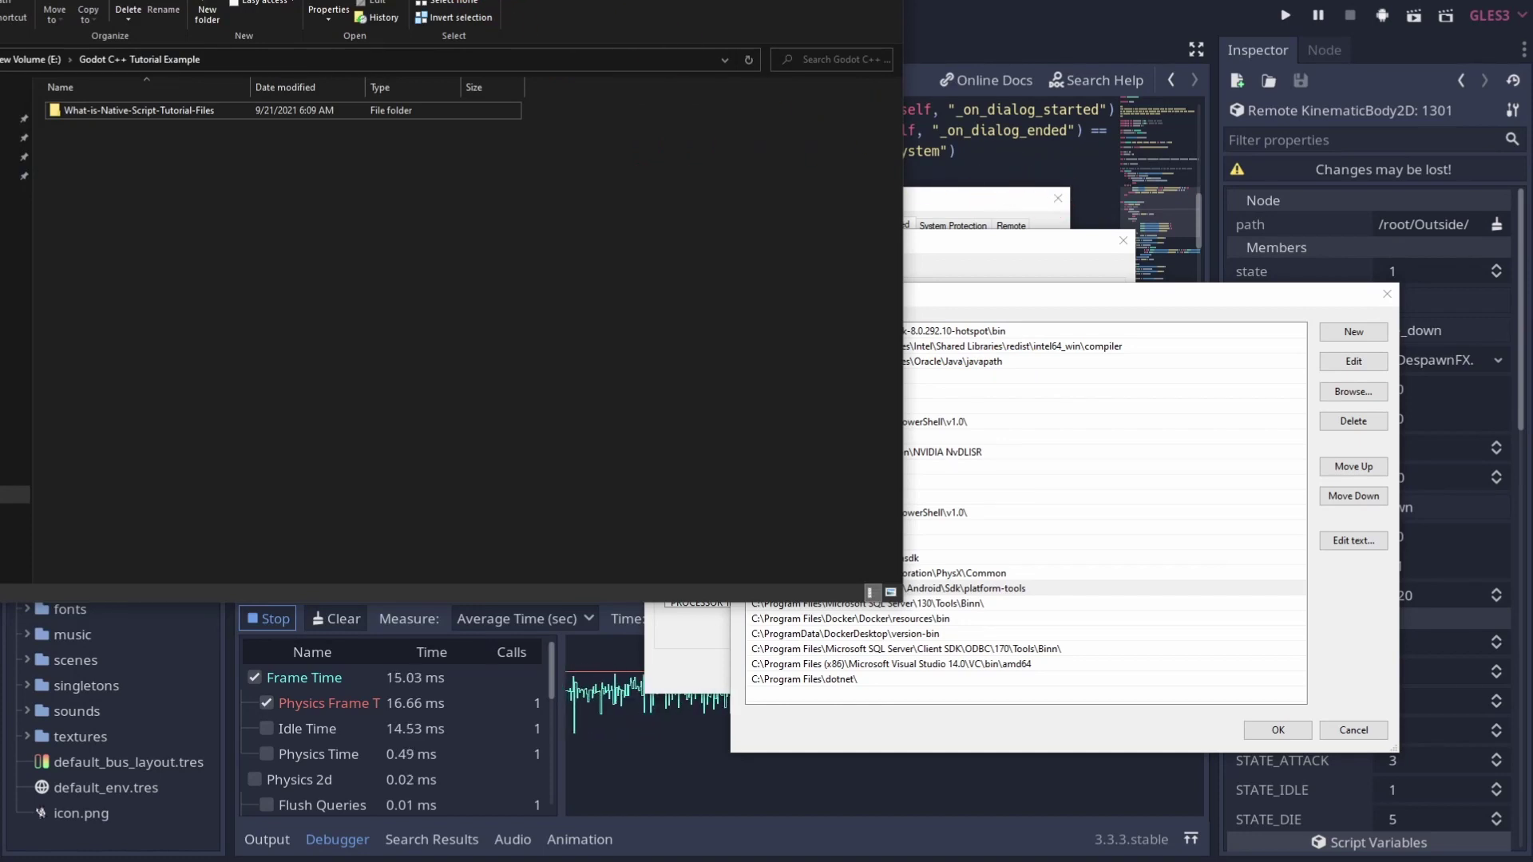
{"action": "left_click", "coordinate": [1014, 119]}
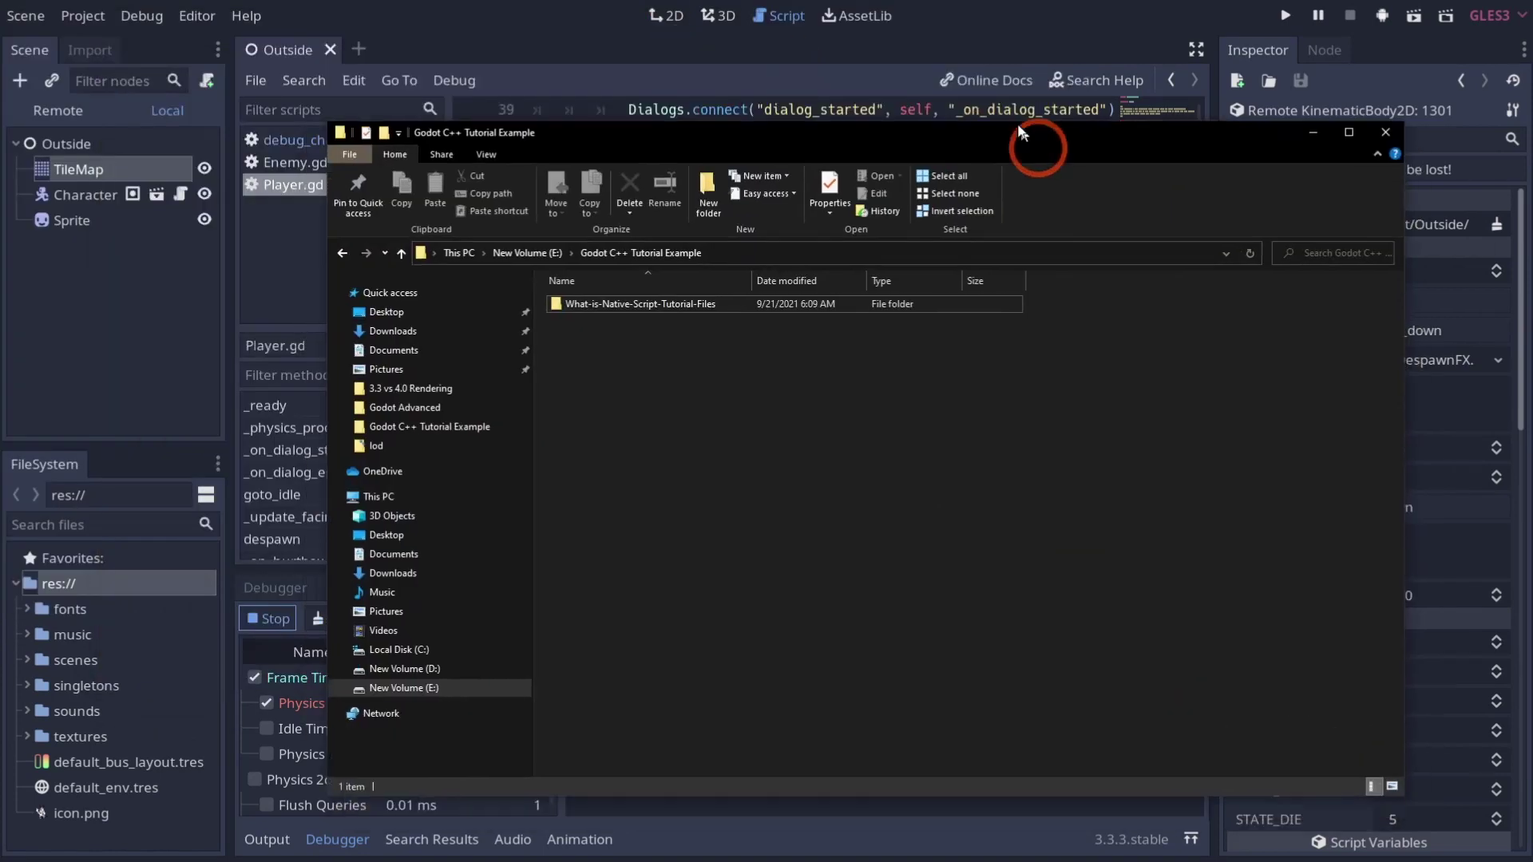
{"action": "left_click", "coordinate": [386, 636]}
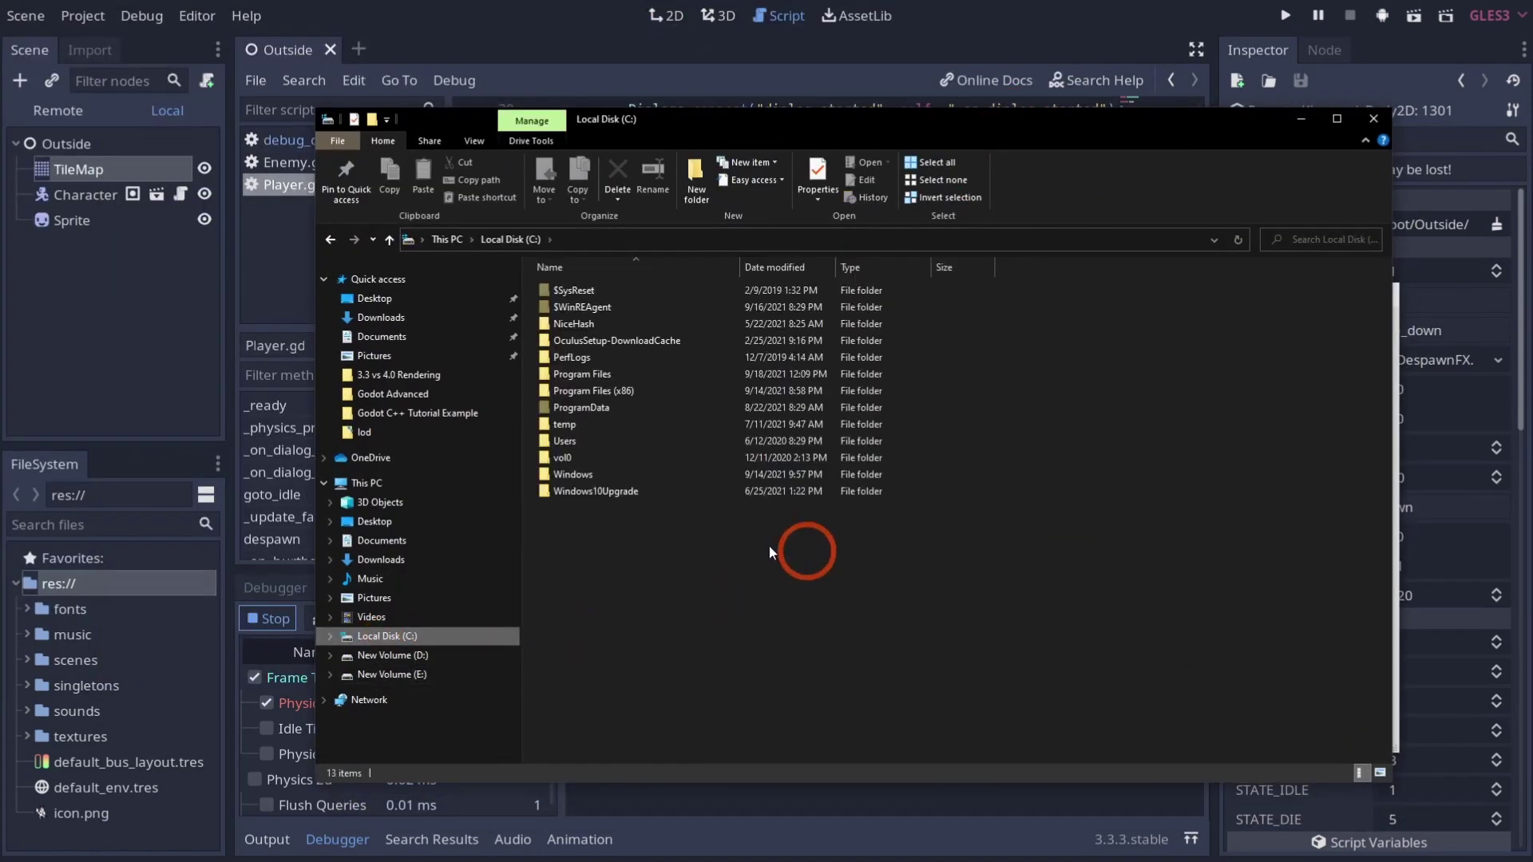
{"action": "key", "text": "alt+Tab"}
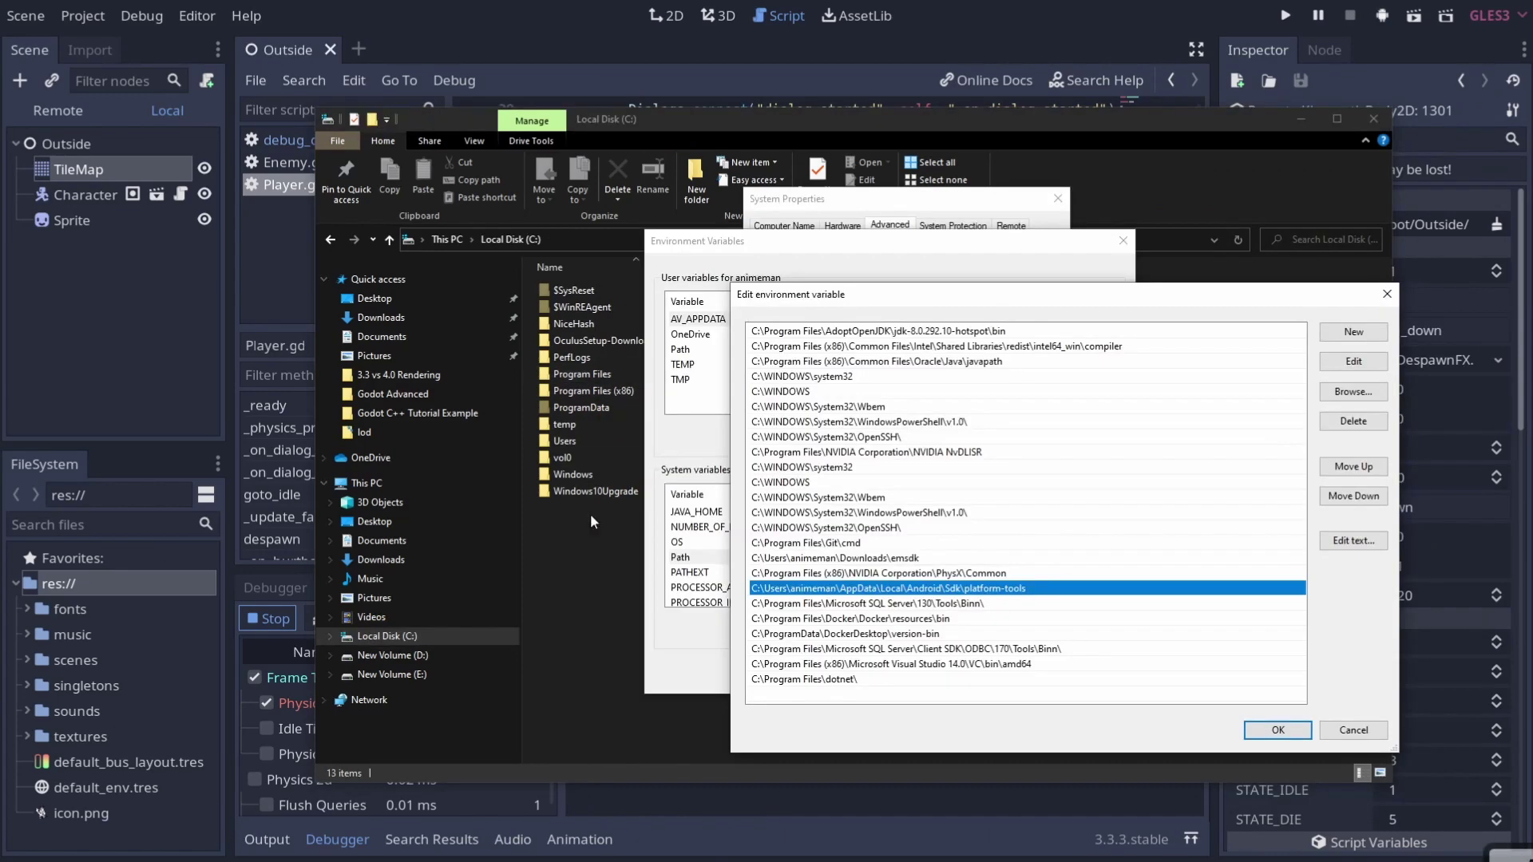
{"action": "left_click", "coordinate": [534, 569]}
{"action": "double_click", "coordinate": [562, 440]}
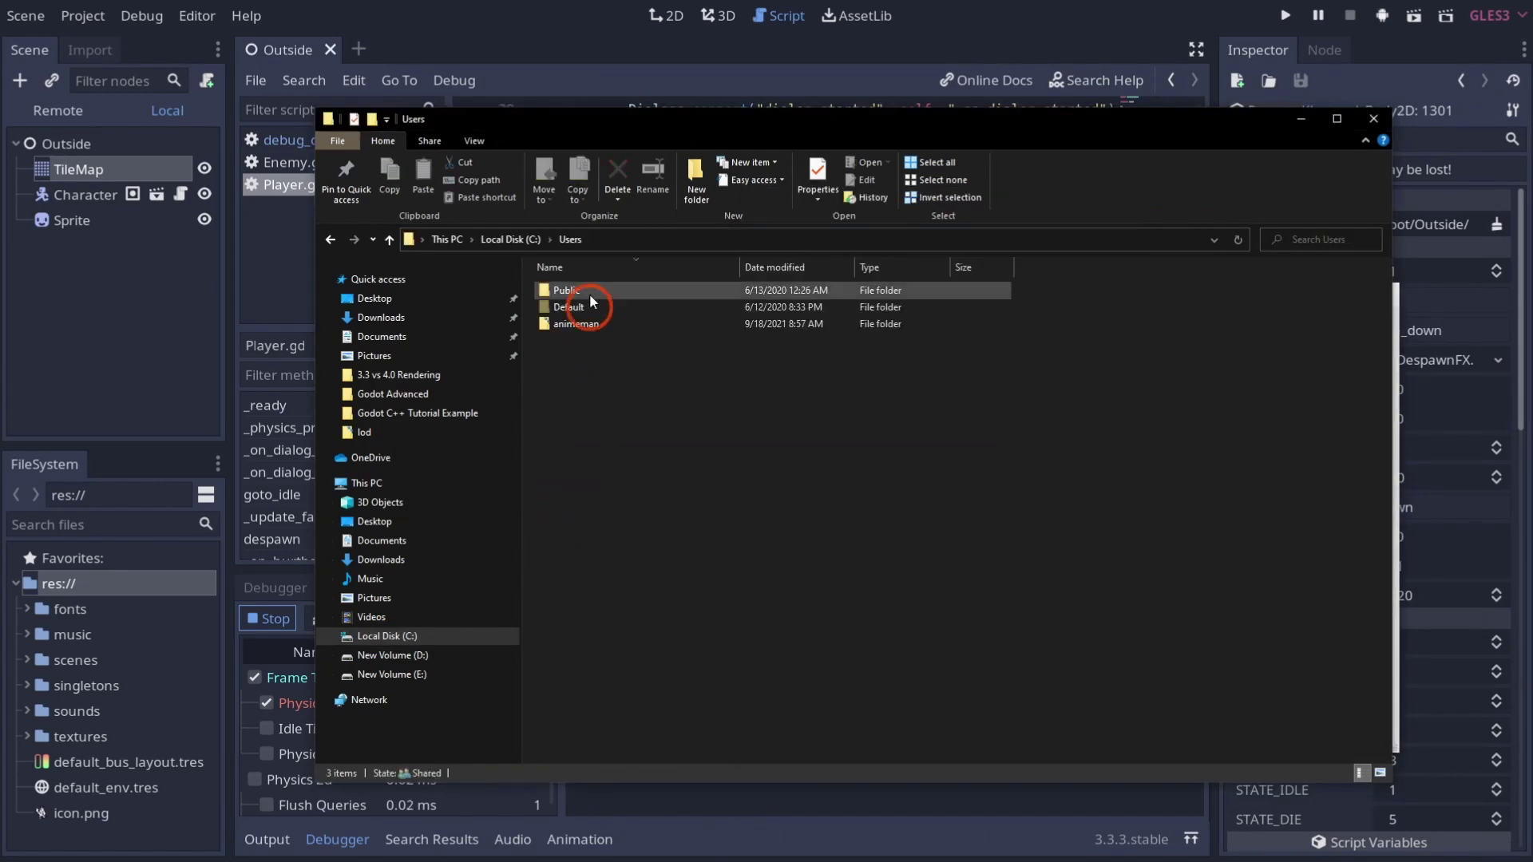
{"action": "double_click", "coordinate": [595, 323]}
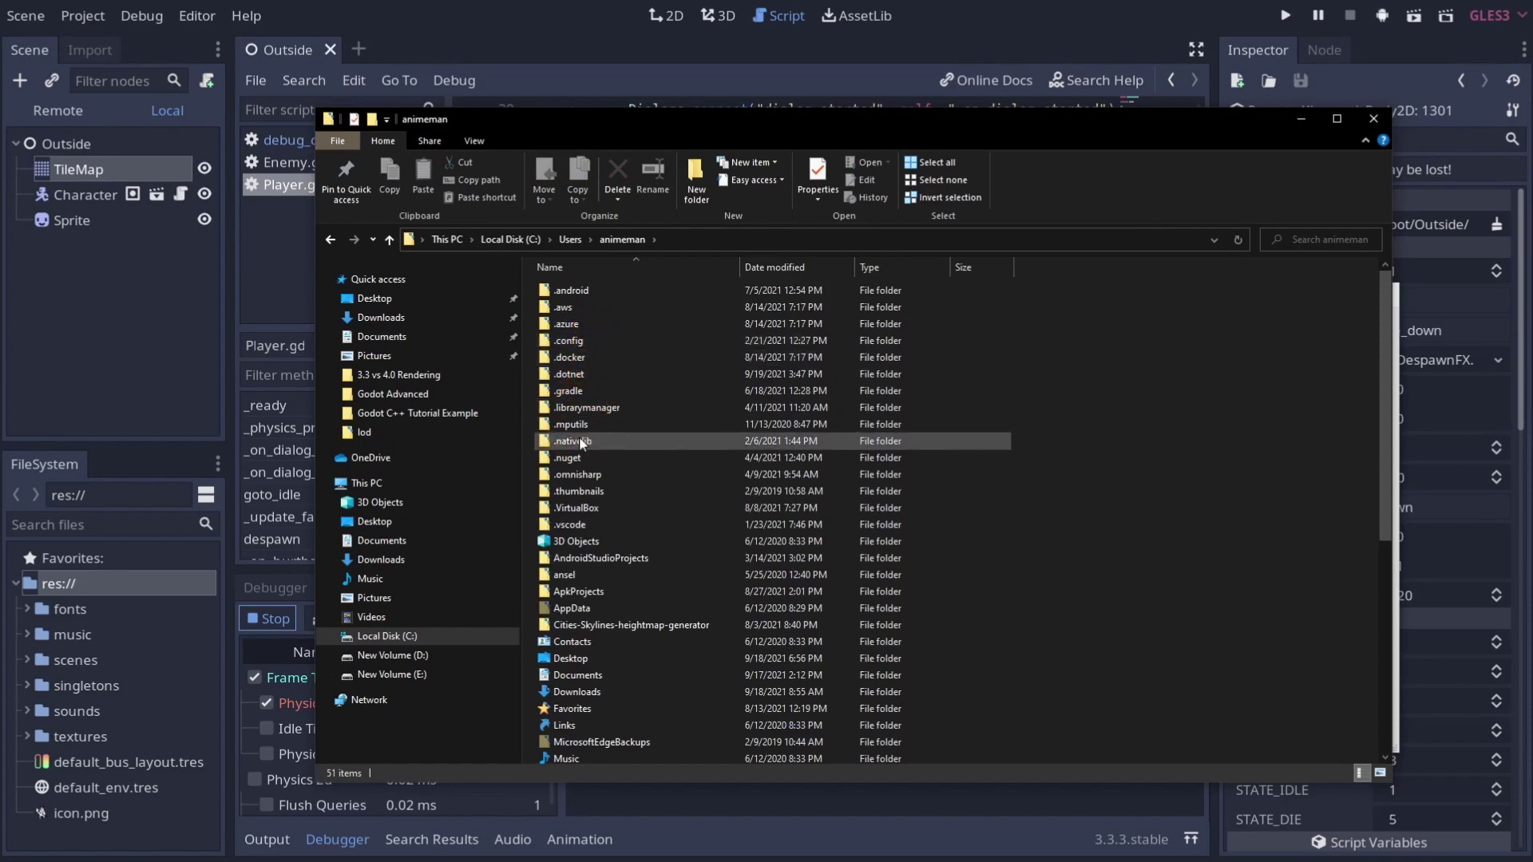
{"action": "double_click", "coordinate": [605, 606]}
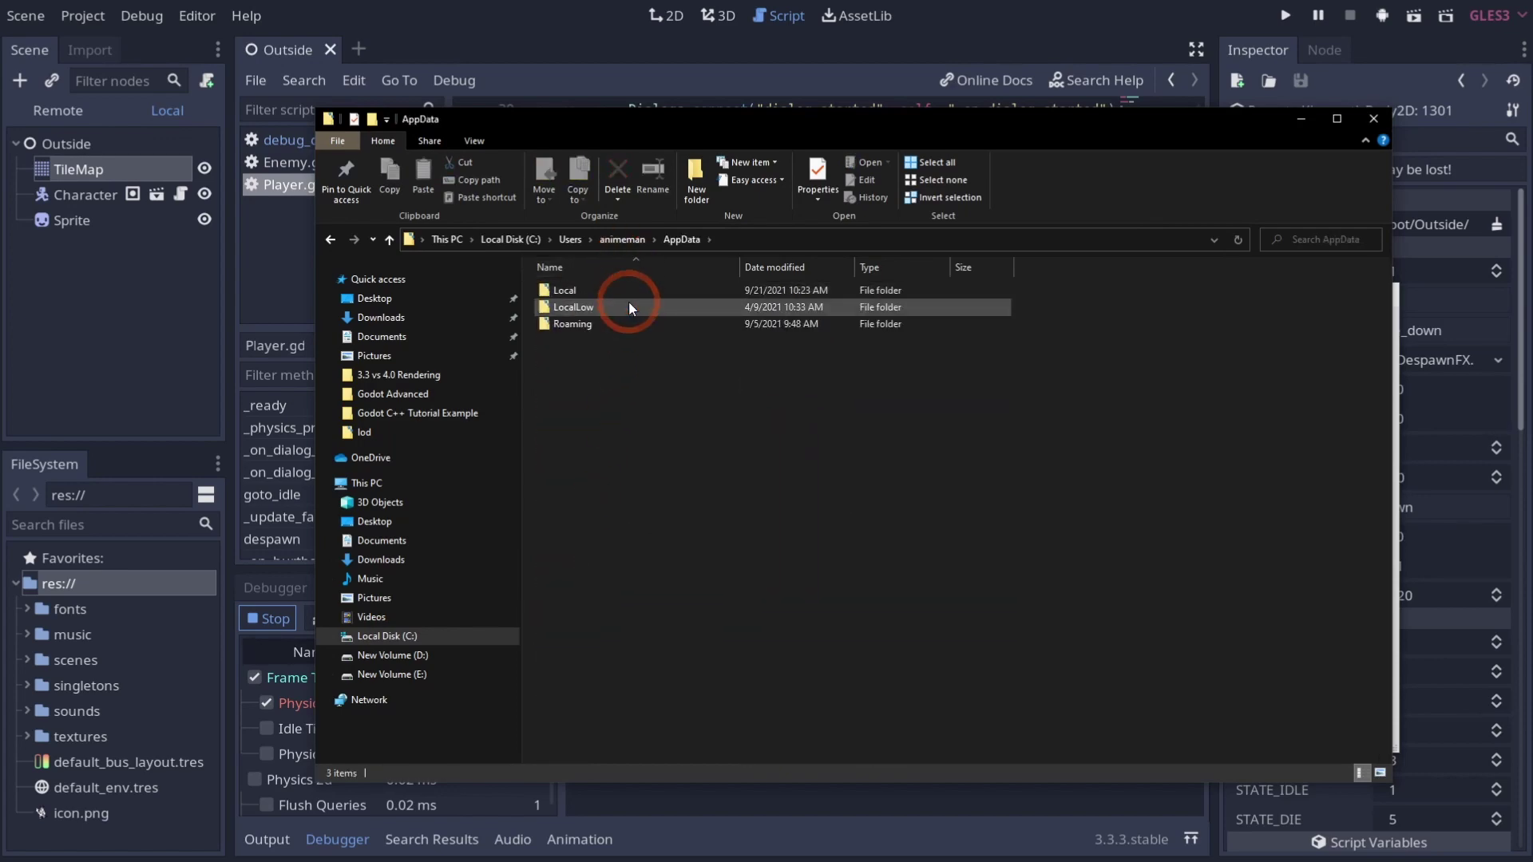
- Continue into Local\Android\Sdk\platform-tools and select adb
{"action": "key", "text": "alt+Tab"}
{"action": "double_click", "coordinate": [588, 289]}
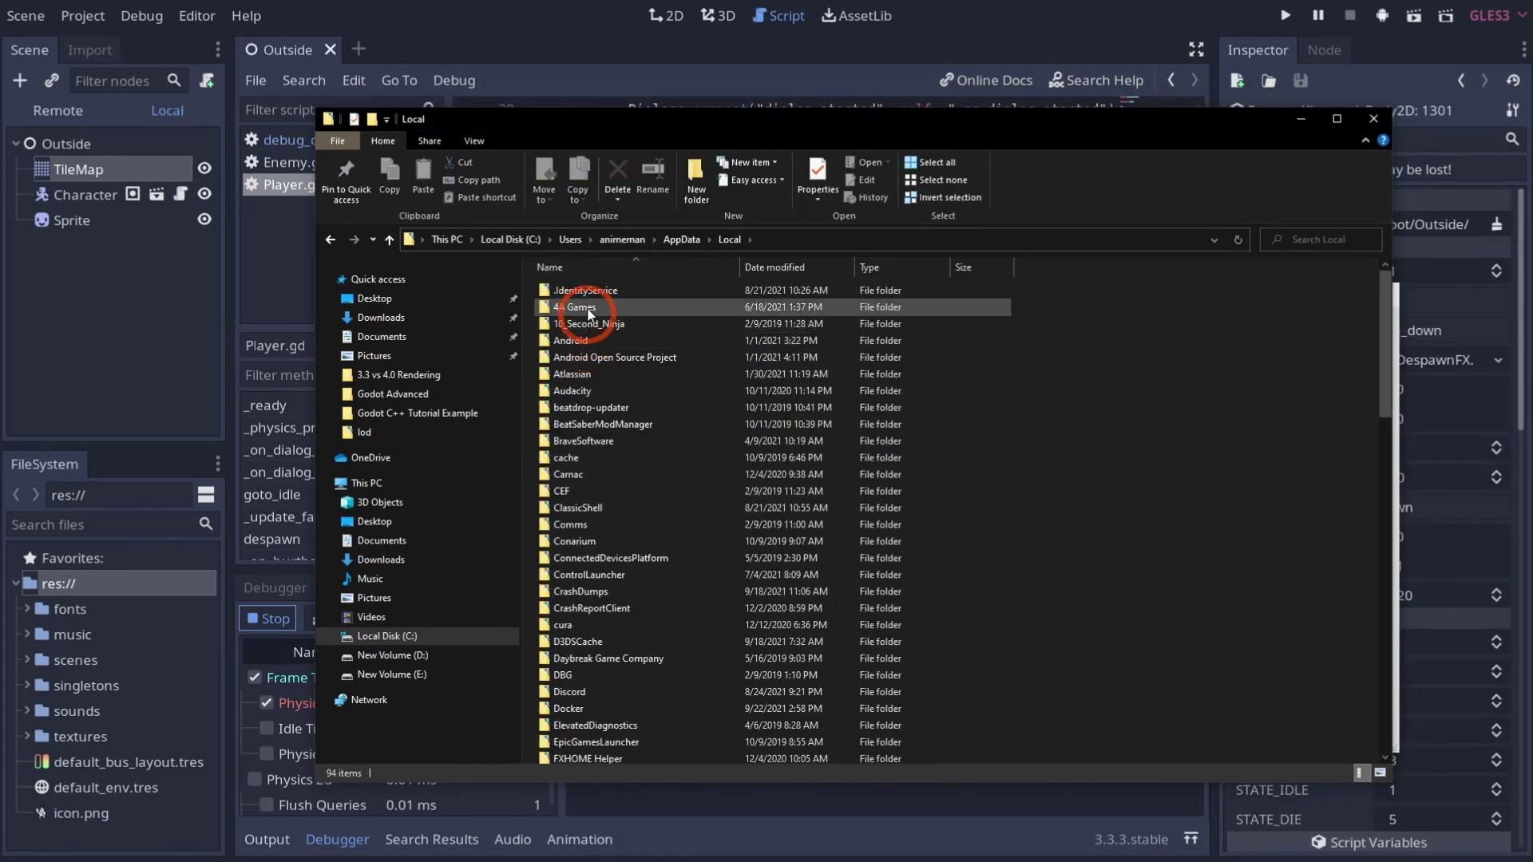
{"action": "double_click", "coordinate": [604, 343]}
{"action": "double_click", "coordinate": [627, 289]}
{"action": "key", "text": "alt+Tab"}
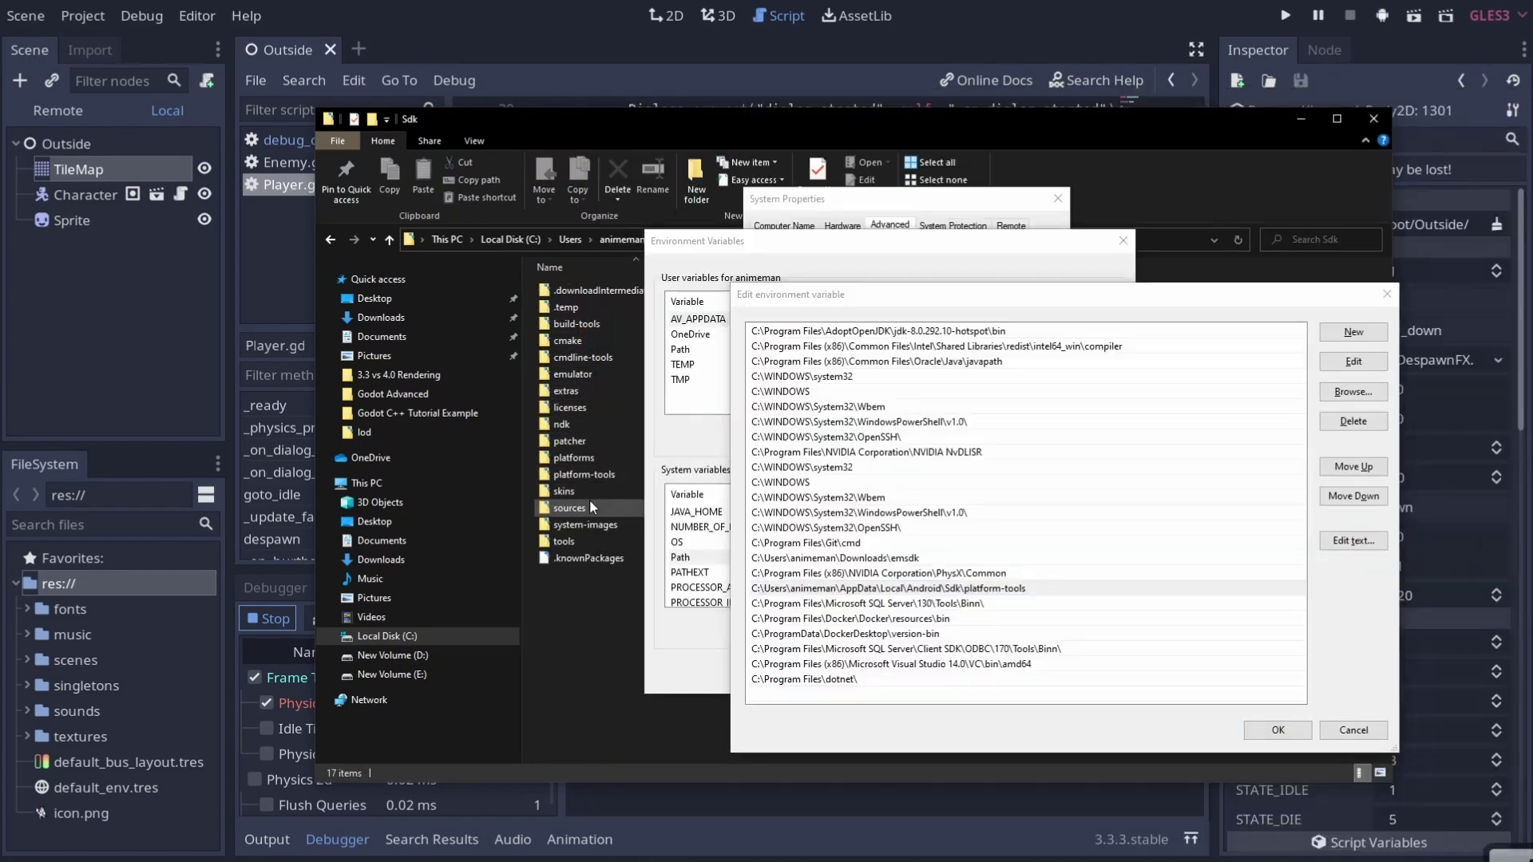
{"action": "left_click", "coordinate": [589, 500]}
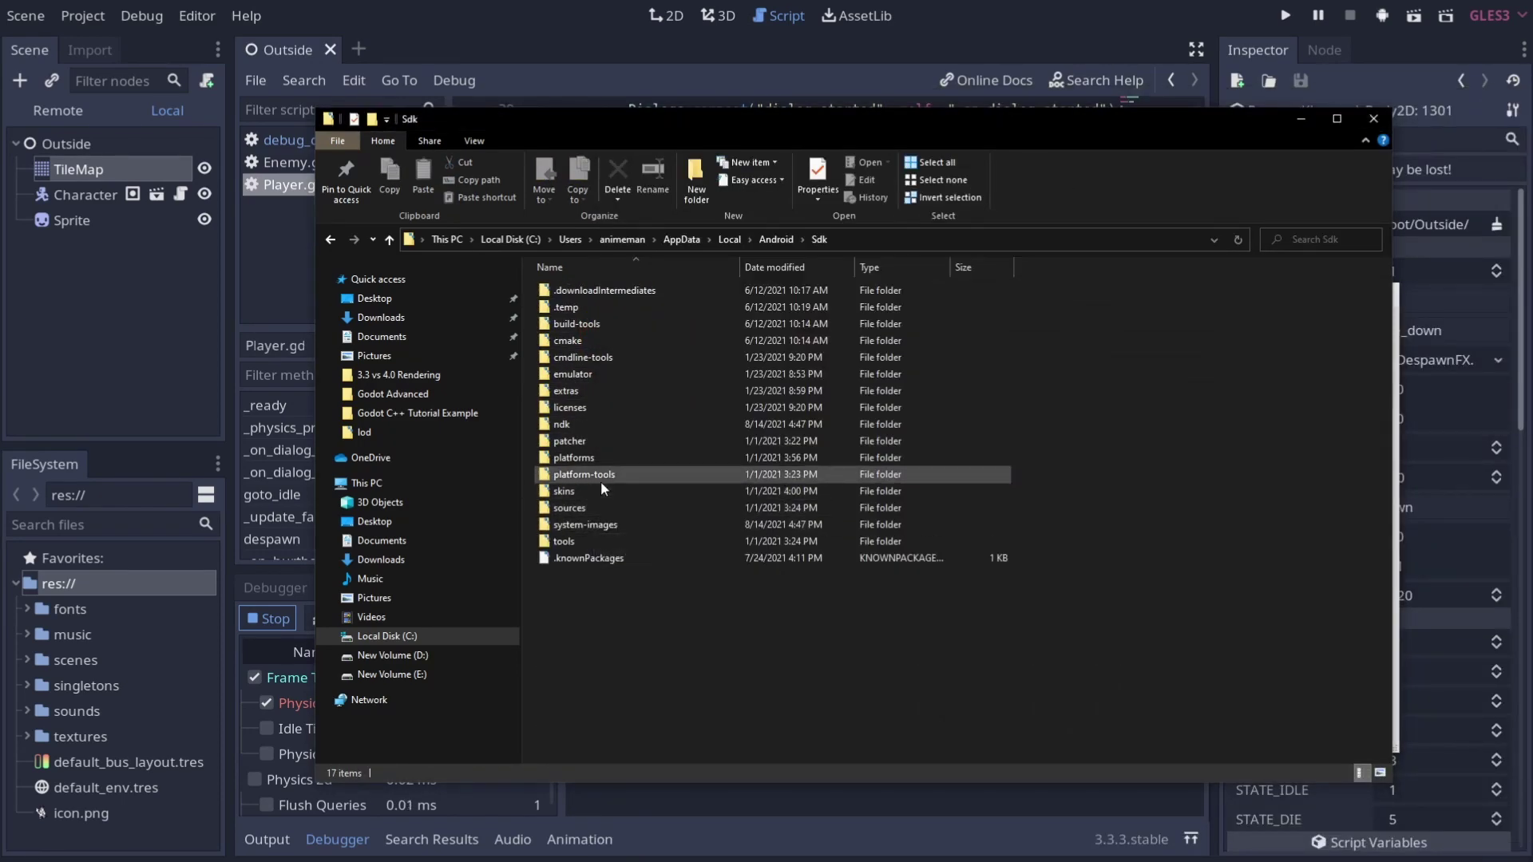
{"action": "double_click", "coordinate": [654, 473]}
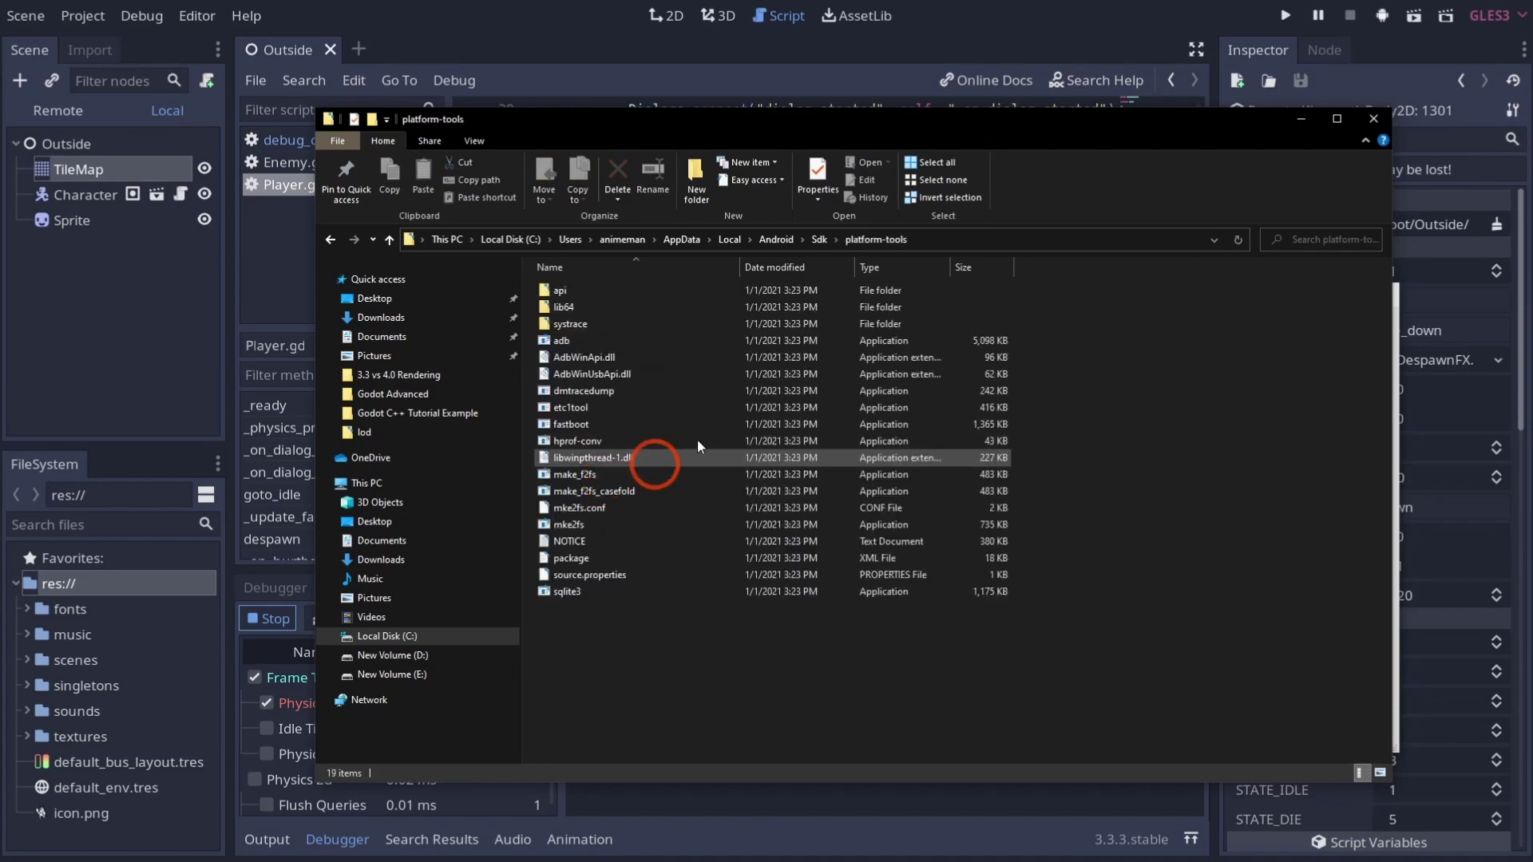
{"action": "left_click", "coordinate": [582, 356]}
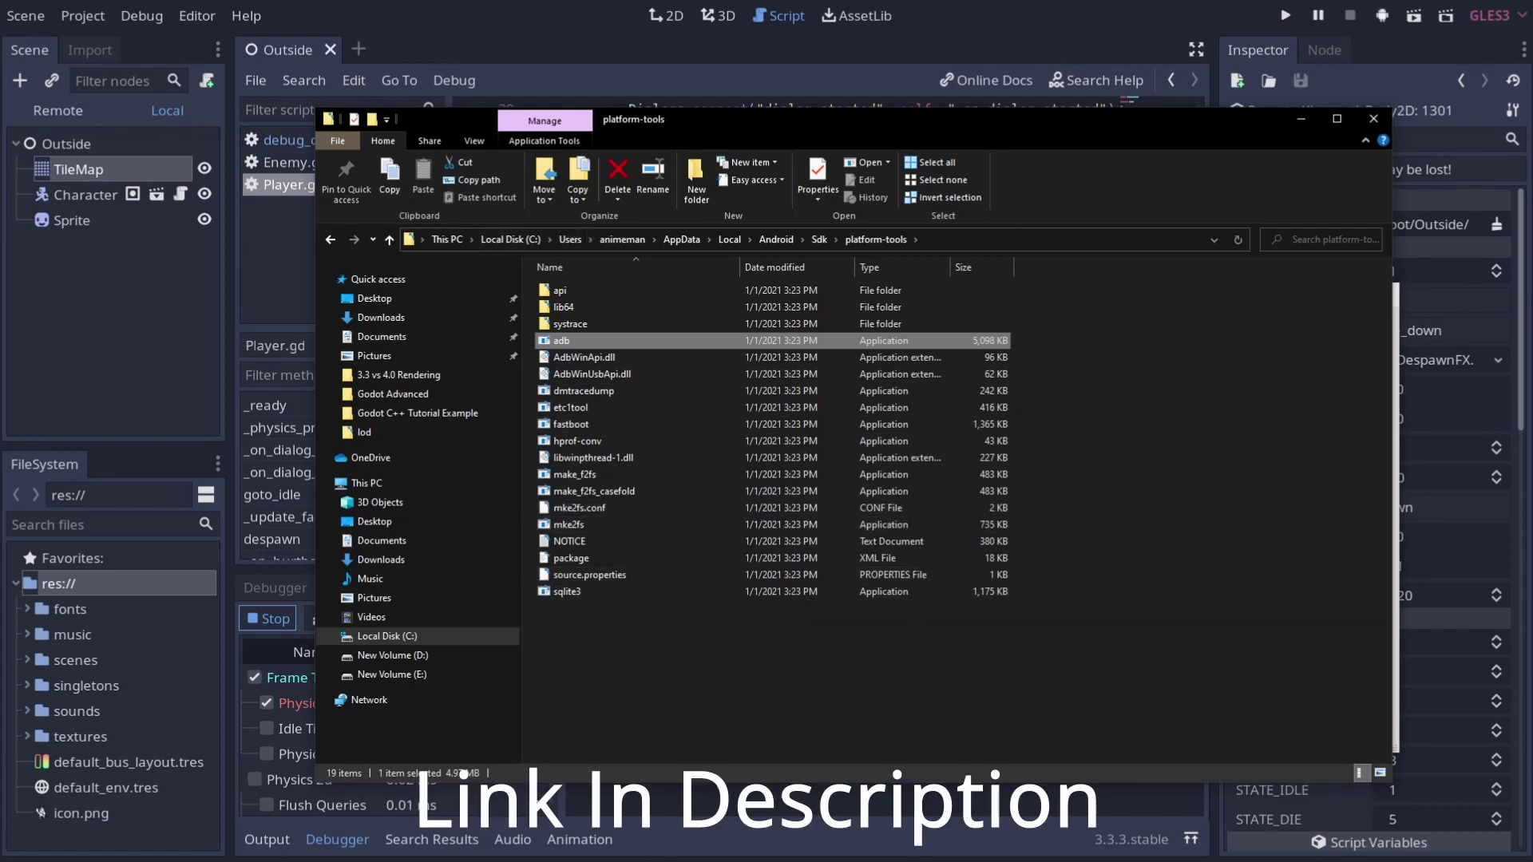
- Run adb logcat in Command Prompt to stream the phone's log, then stop it
{"action": "key", "text": "alt+Tab"}
{"action": "left_click_drag", "start_coordinate": [354, 26], "coordinate": [998, 210]}
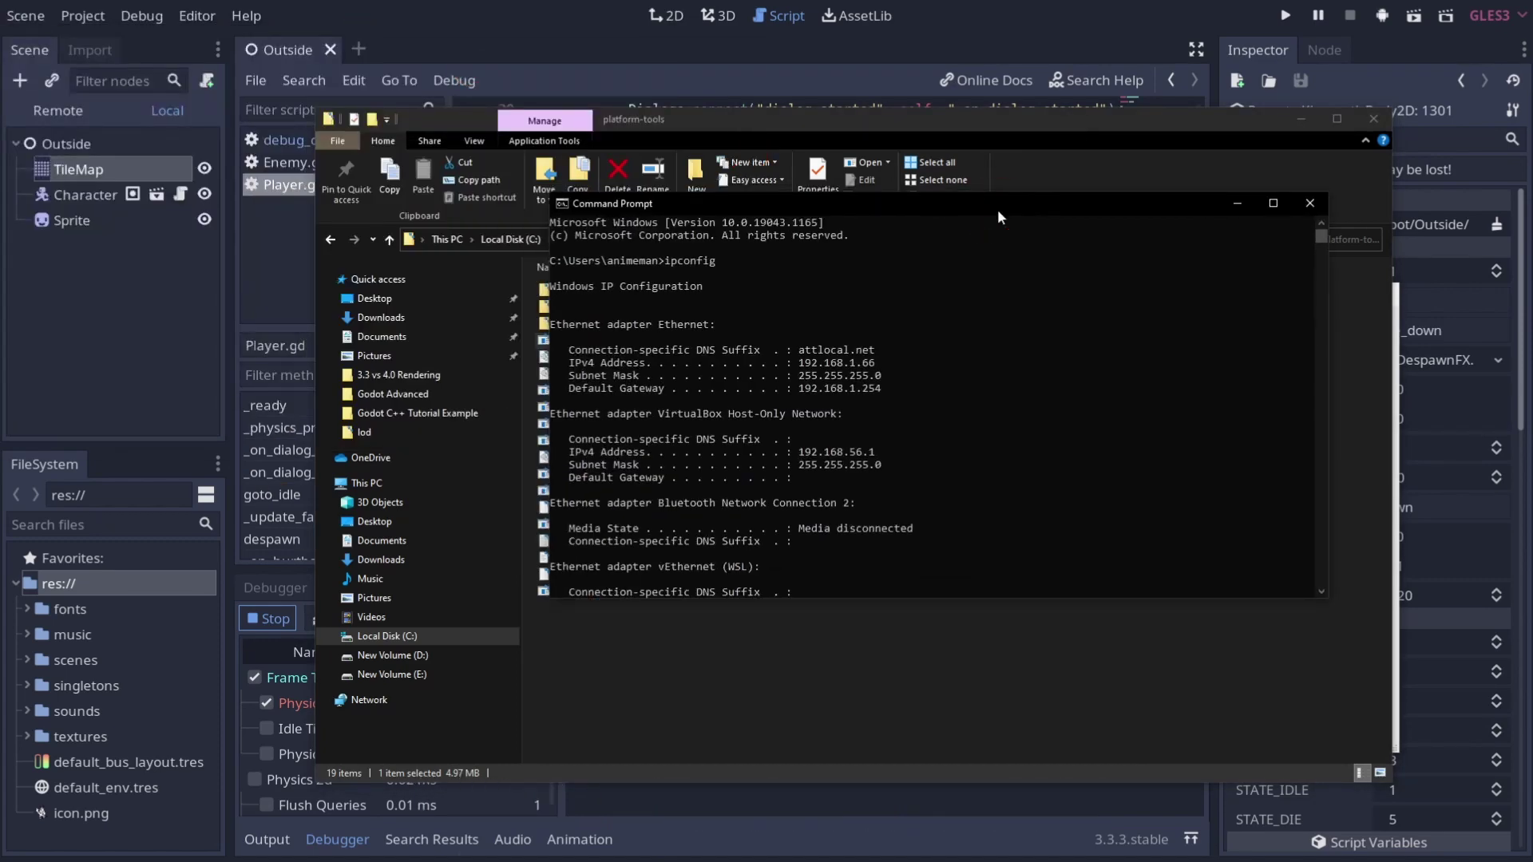
{"action": "type", "text": "a"}
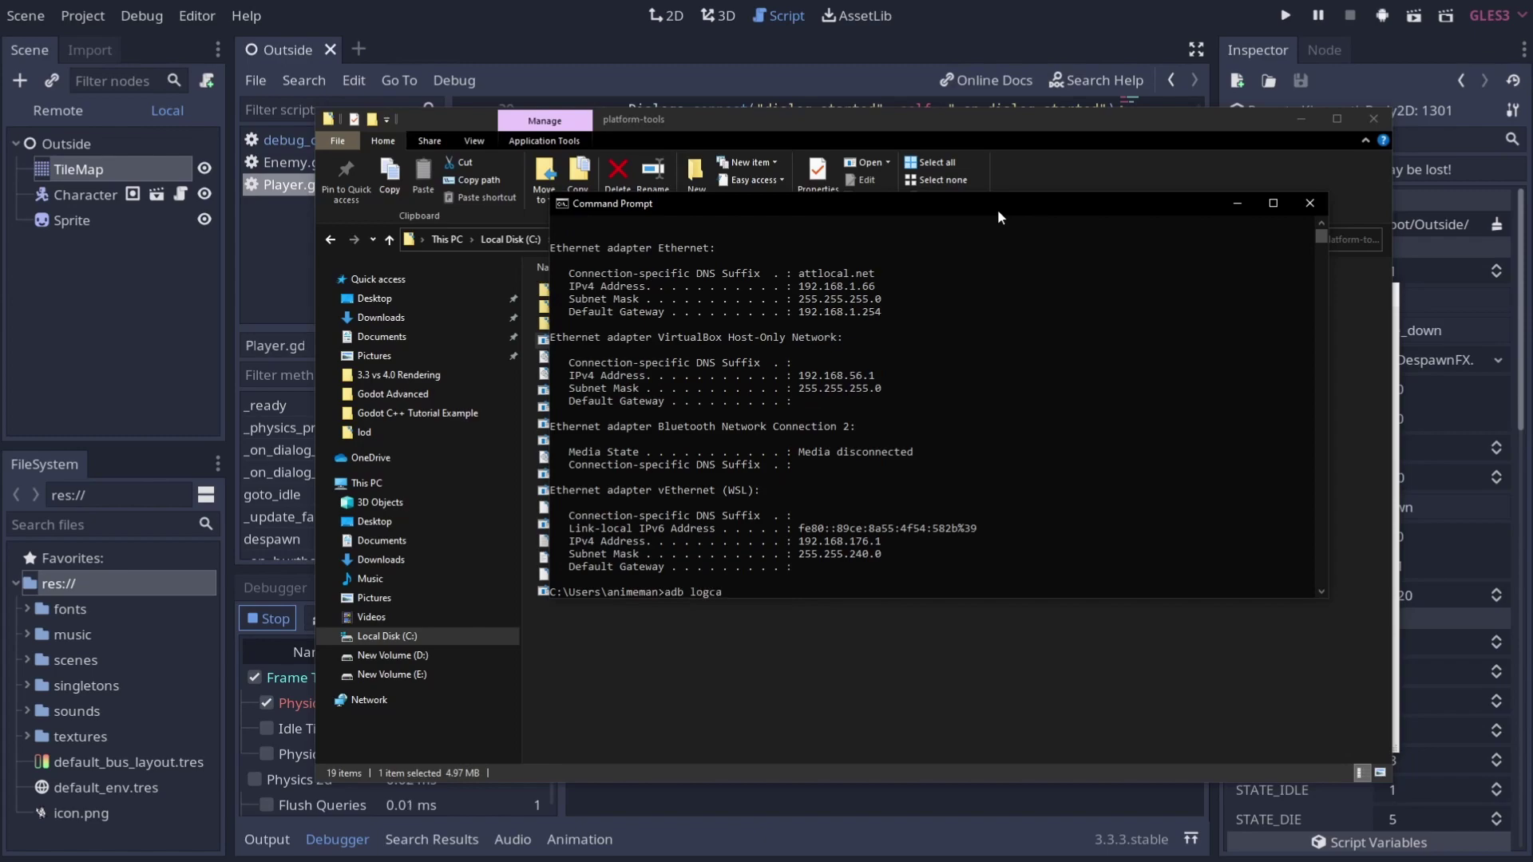
{"action": "key", "text": "Return"}
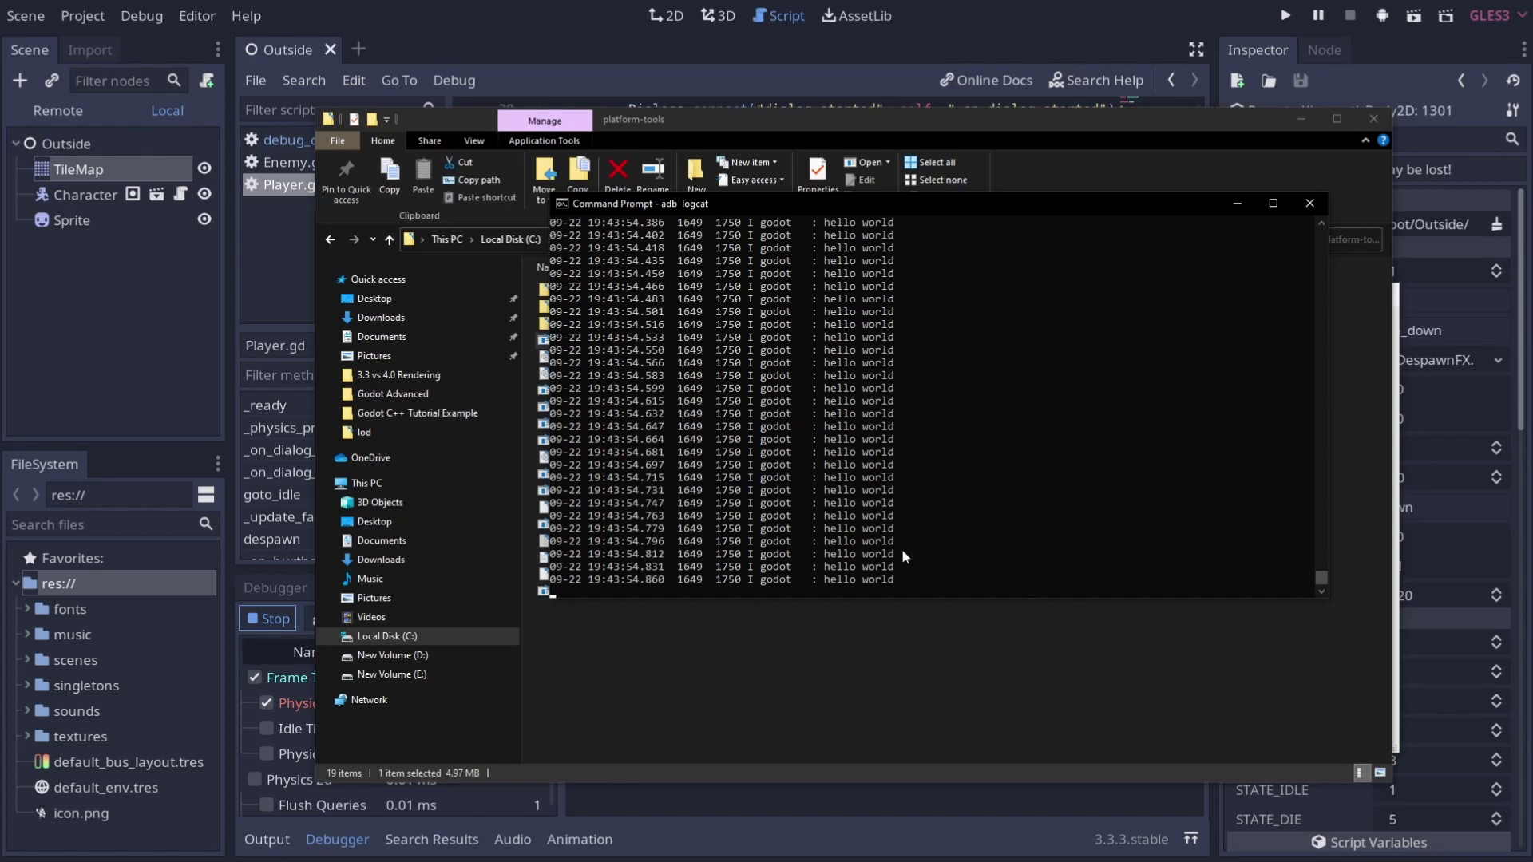
{"action": "key", "text": "ctrl+c"}
{"action": "key", "text": "ctrl+x"}
{"action": "scroll", "coordinate": [899, 542], "scroll_direction": "up", "scroll_amount": 10}
{"action": "scroll", "coordinate": [897, 530], "scroll_direction": "up", "scroll_amount": 1}
{"action": "scroll", "coordinate": [928, 533], "scroll_direction": "up", "scroll_amount": 5}
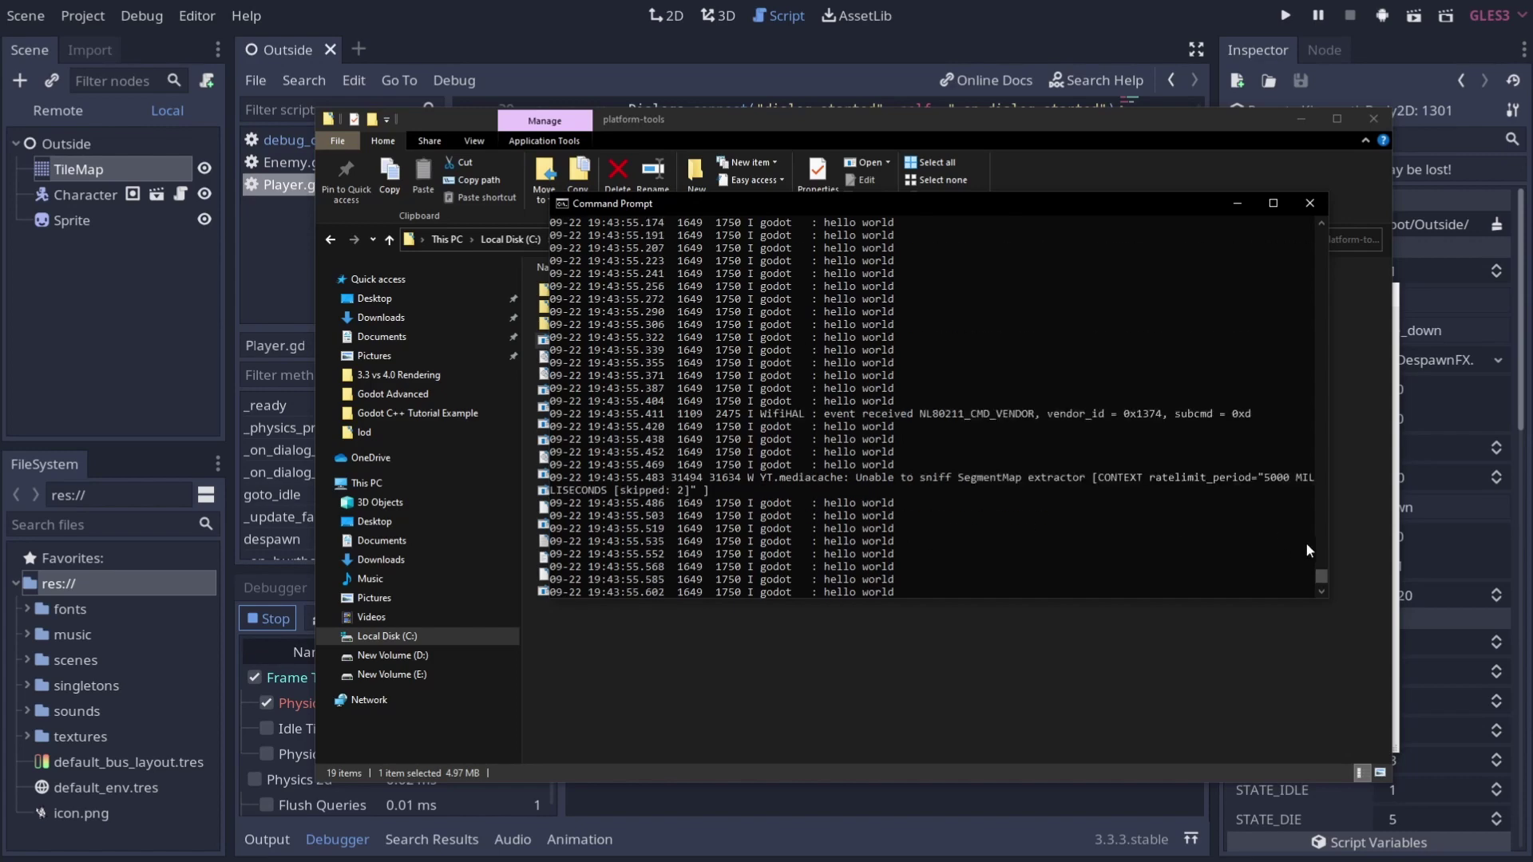
{"action": "left_click_drag", "start_coordinate": [1321, 575], "coordinate": [1305, 444]}
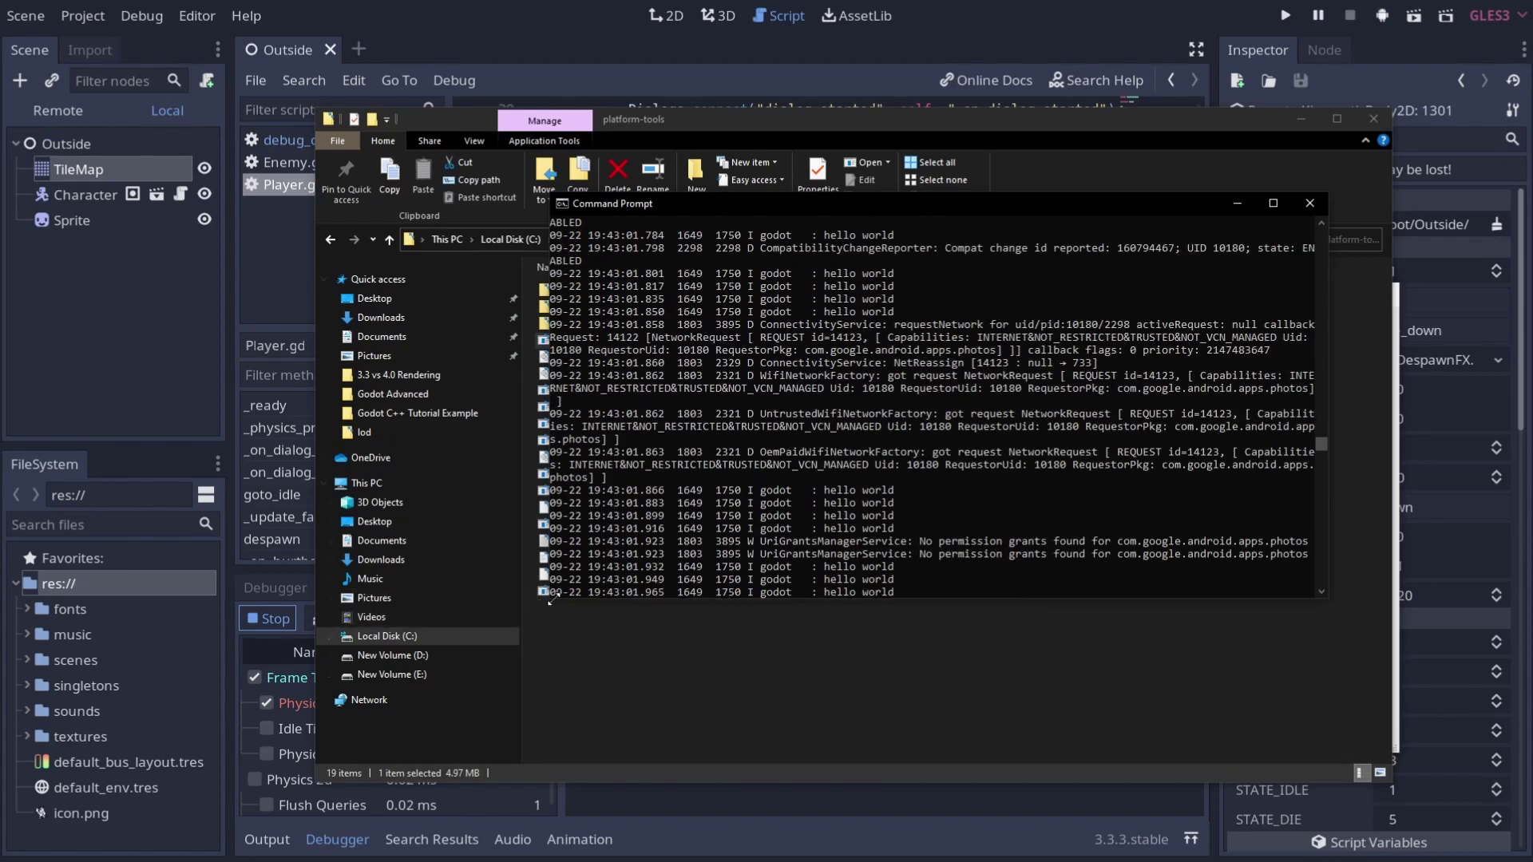
- Stop the stream again, enlarge the console, and select log lines to inspect them
{"action": "key", "text": "ctrl+c"}
{"action": "key", "text": "ctrl+x"}
{"action": "type", "text": "^X"}
{"action": "left_click_drag", "start_coordinate": [407, 730], "coordinate": [162, 791]}
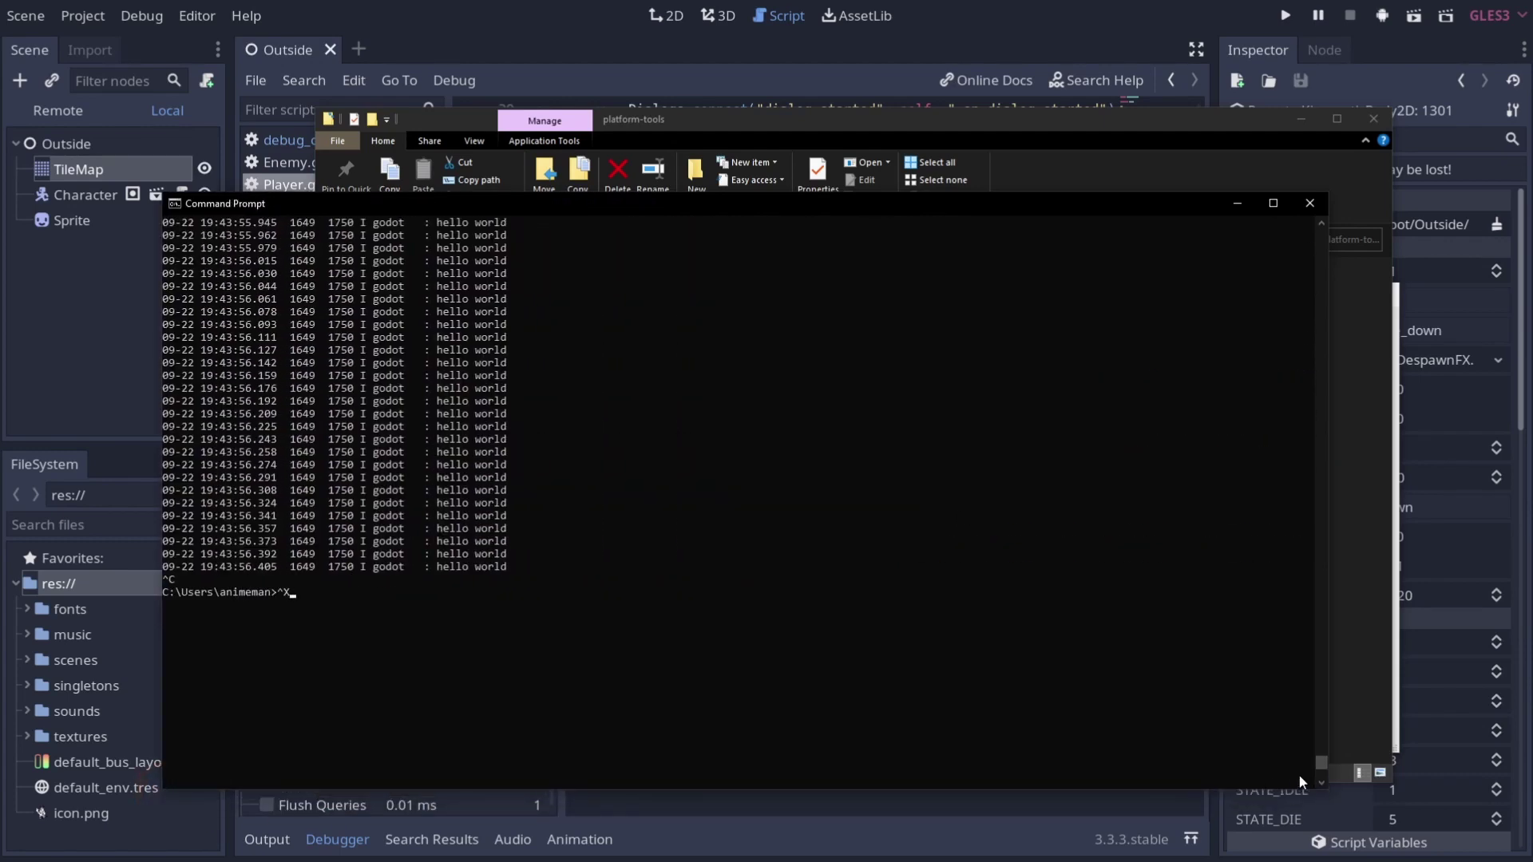
{"action": "left_click_drag", "start_coordinate": [1317, 765], "coordinate": [1308, 574]}
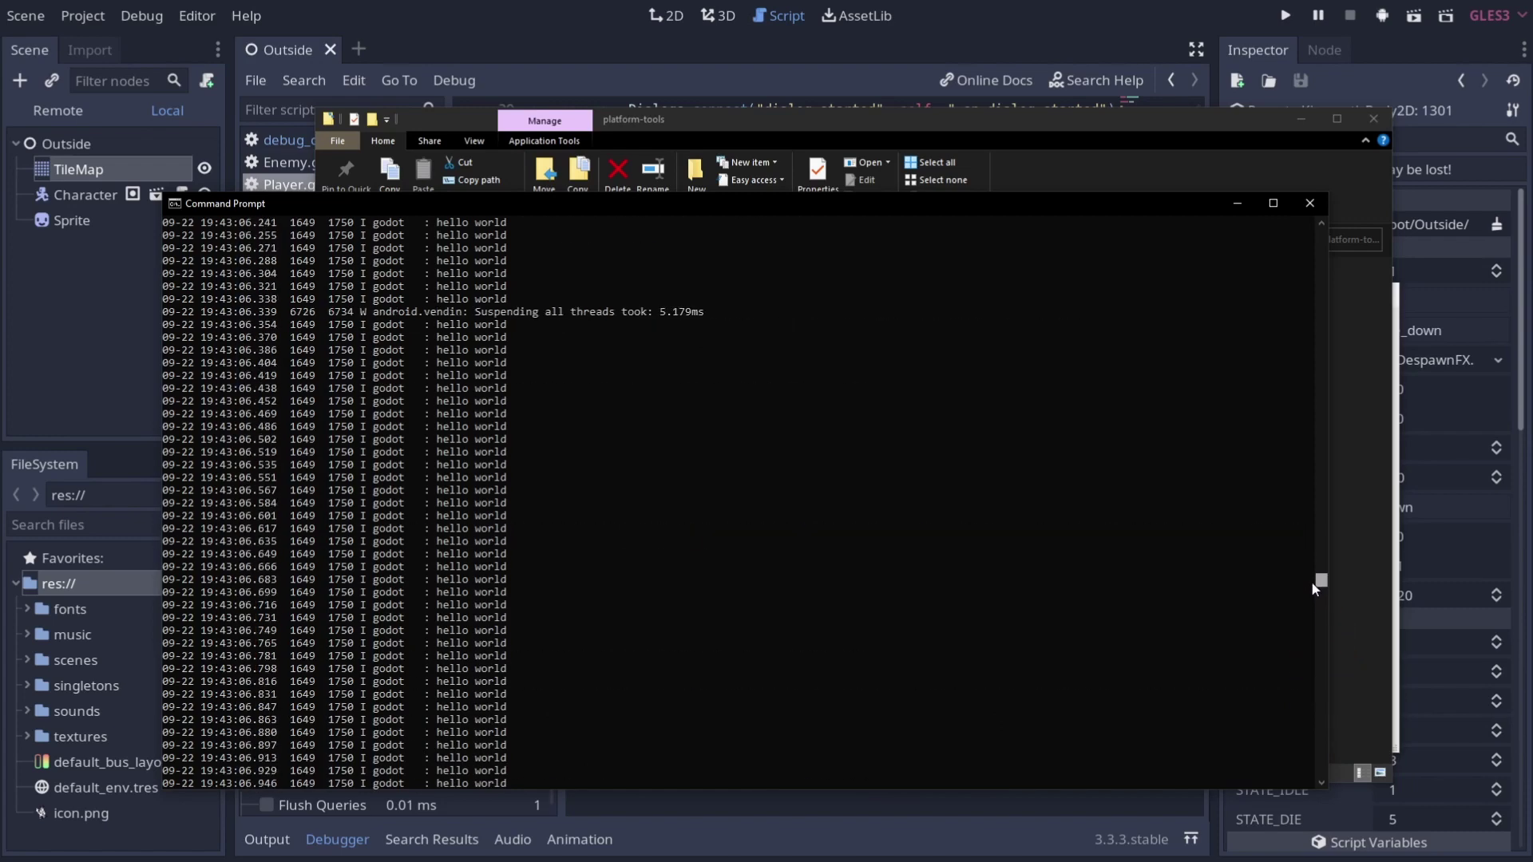
{"action": "left_click_drag", "start_coordinate": [1308, 574], "coordinate": [1284, 560]}
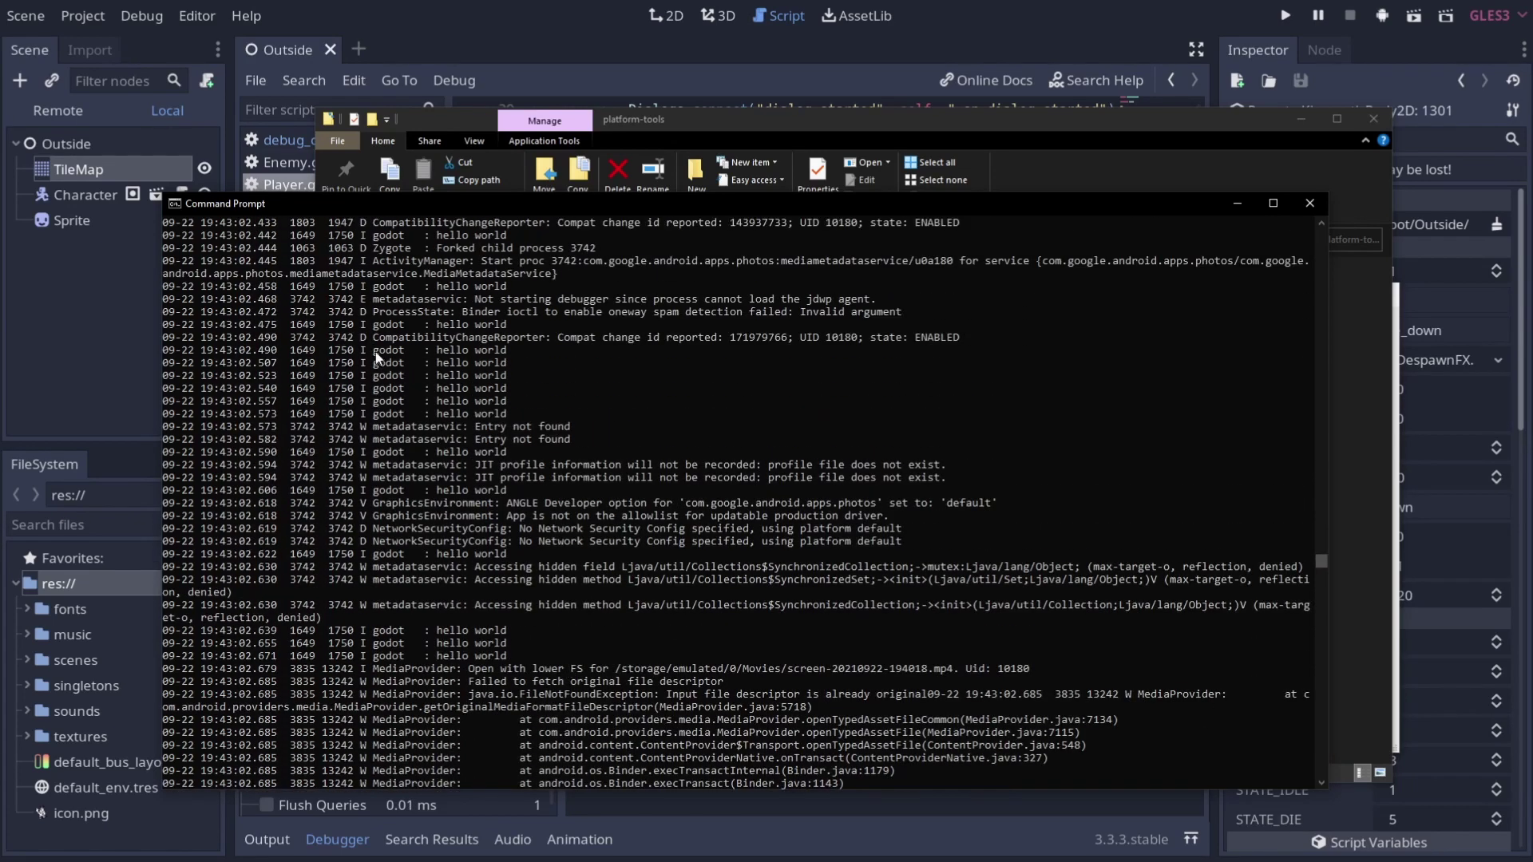
{"action": "left_click_drag", "start_coordinate": [374, 337], "coordinate": [497, 350]}
{"action": "left_click_drag", "start_coordinate": [374, 336], "coordinate": [963, 344]}
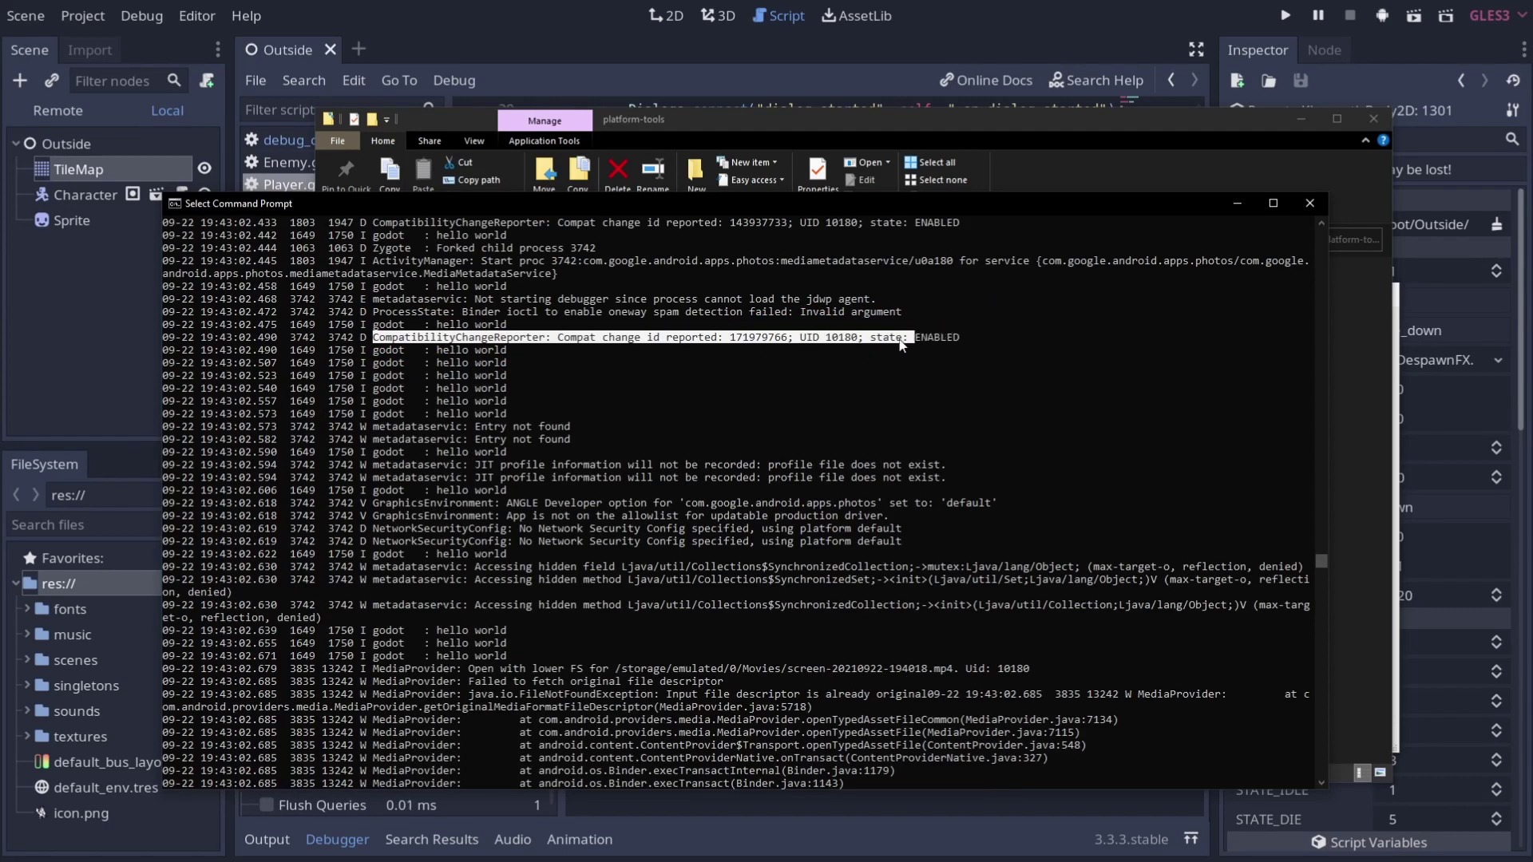
{"action": "mouse_move", "coordinate": [963, 343]}
{"action": "left_mouse_down"}
{"action": "mouse_move", "coordinate": [736, 341]}
{"action": "mouse_move", "coordinate": [1066, 340]}
{"action": "left_mouse_up"}
{"action": "left_click", "coordinate": [818, 344]}
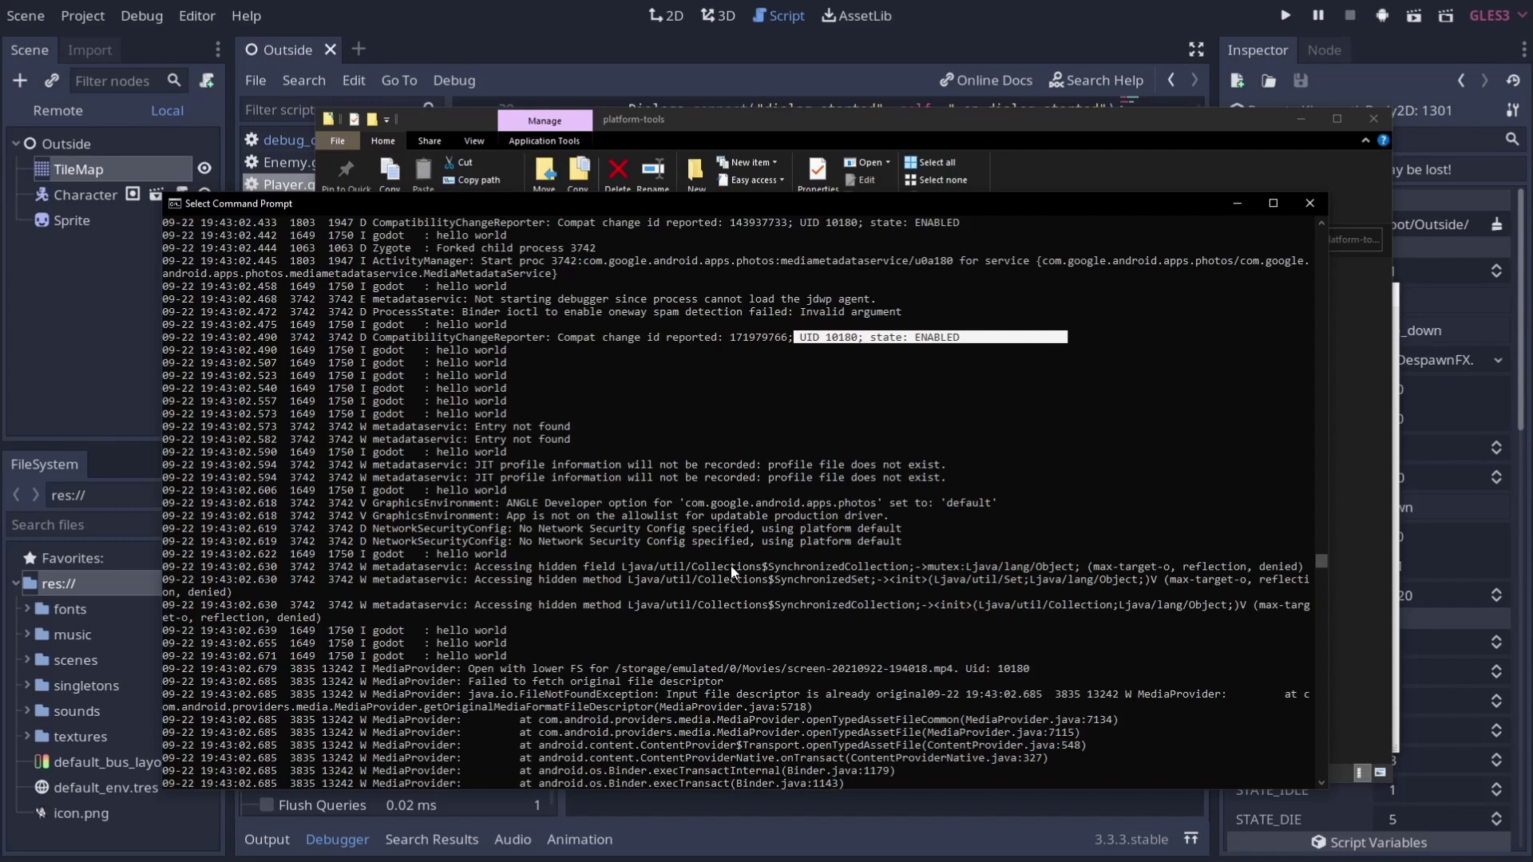
- Run adb logcat -s godot to stream only godot-tagged messages, then stop it
{"action": "key", "text": "ctrl+c"}
{"action": "key", "text": "ctrl+c"}
{"action": "type", "text": "adb"}
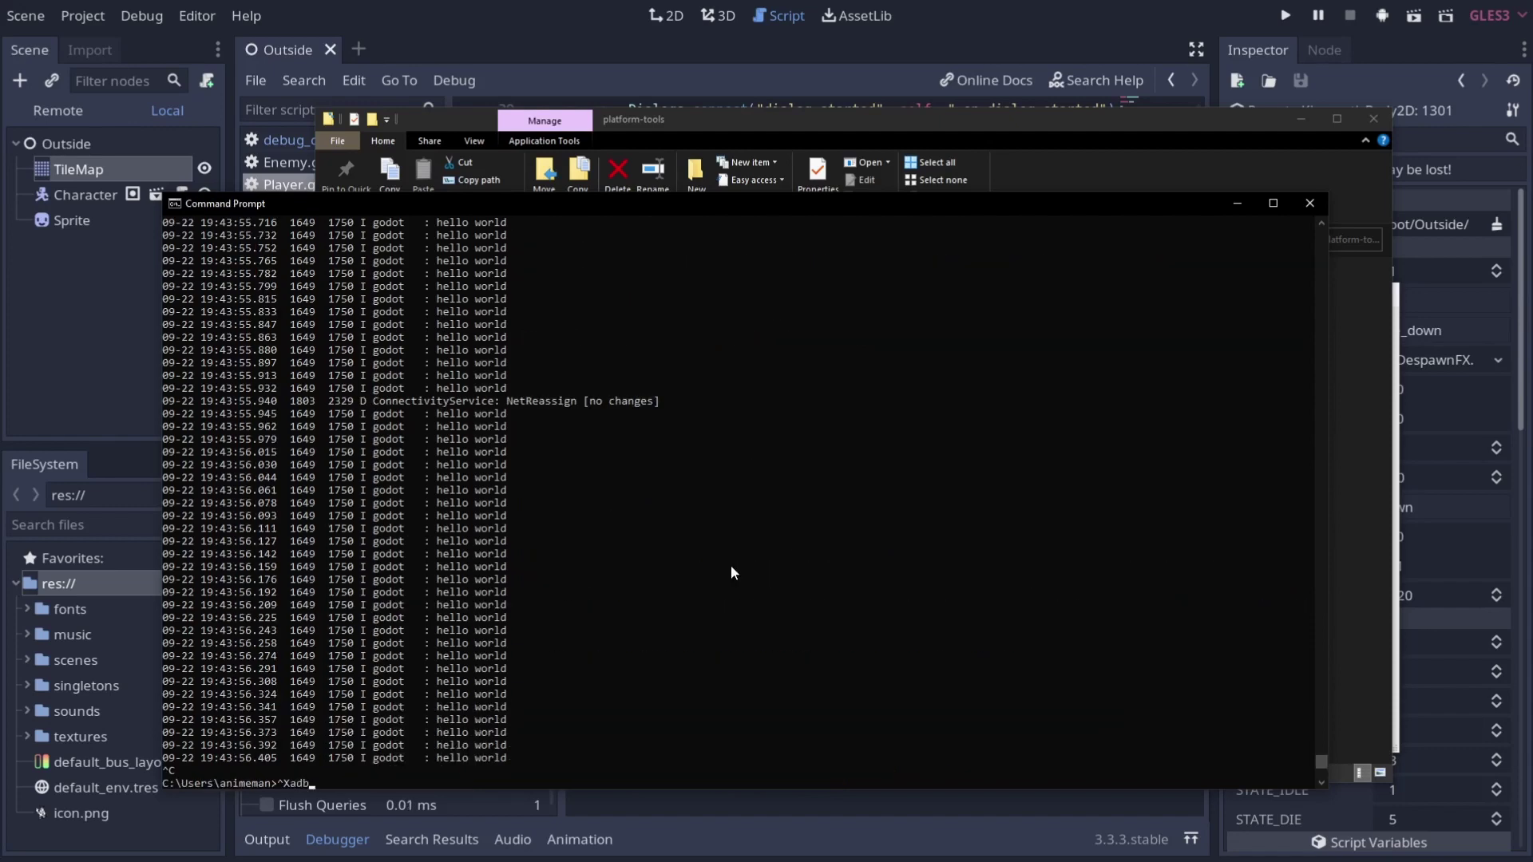
{"action": "type", "text": " lo"}
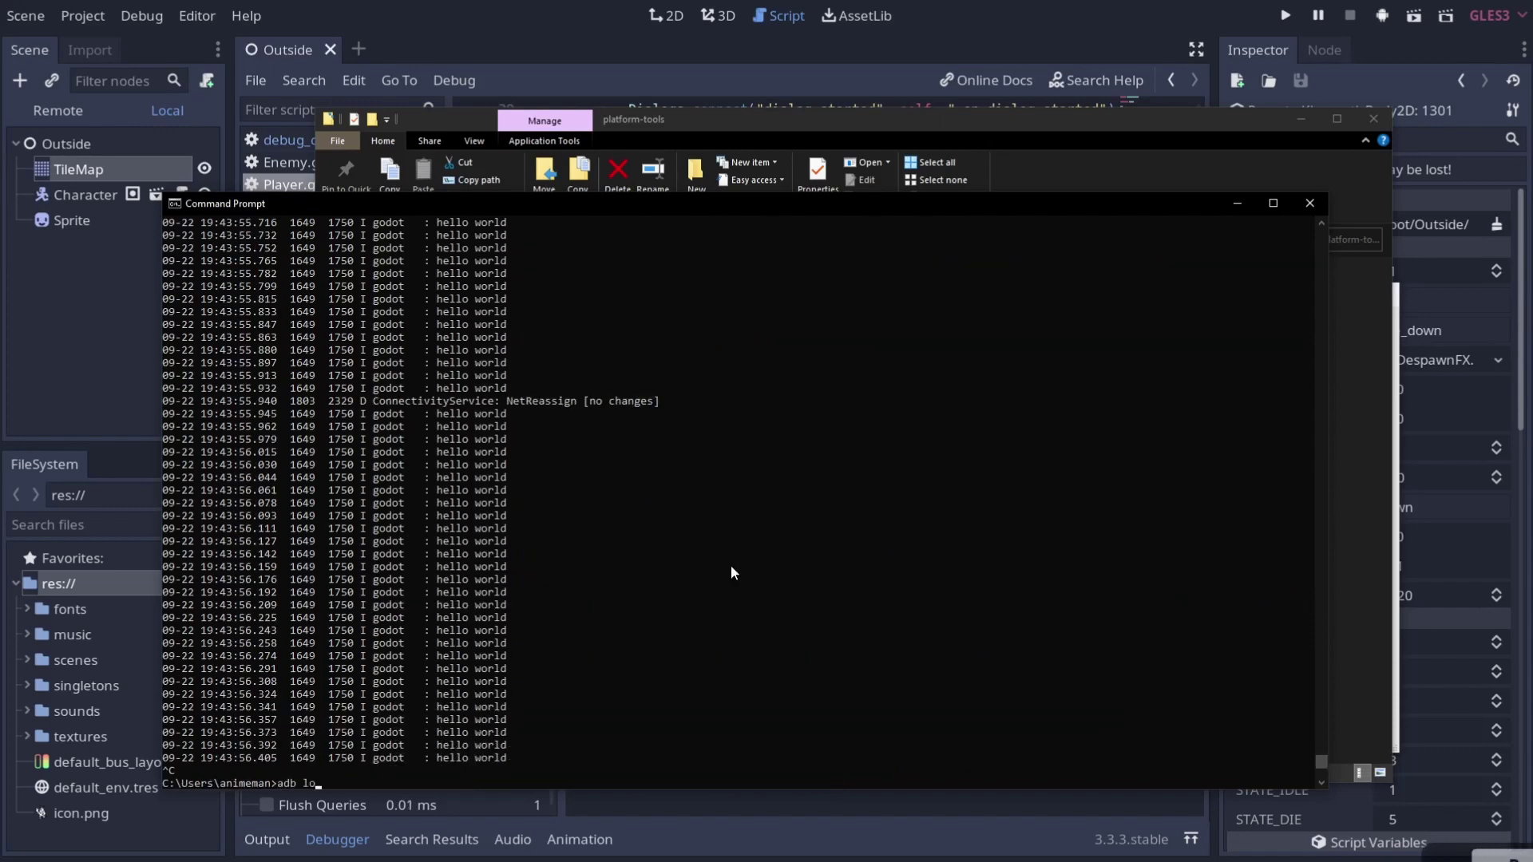
{"action": "type", "text": "gcat -s "}
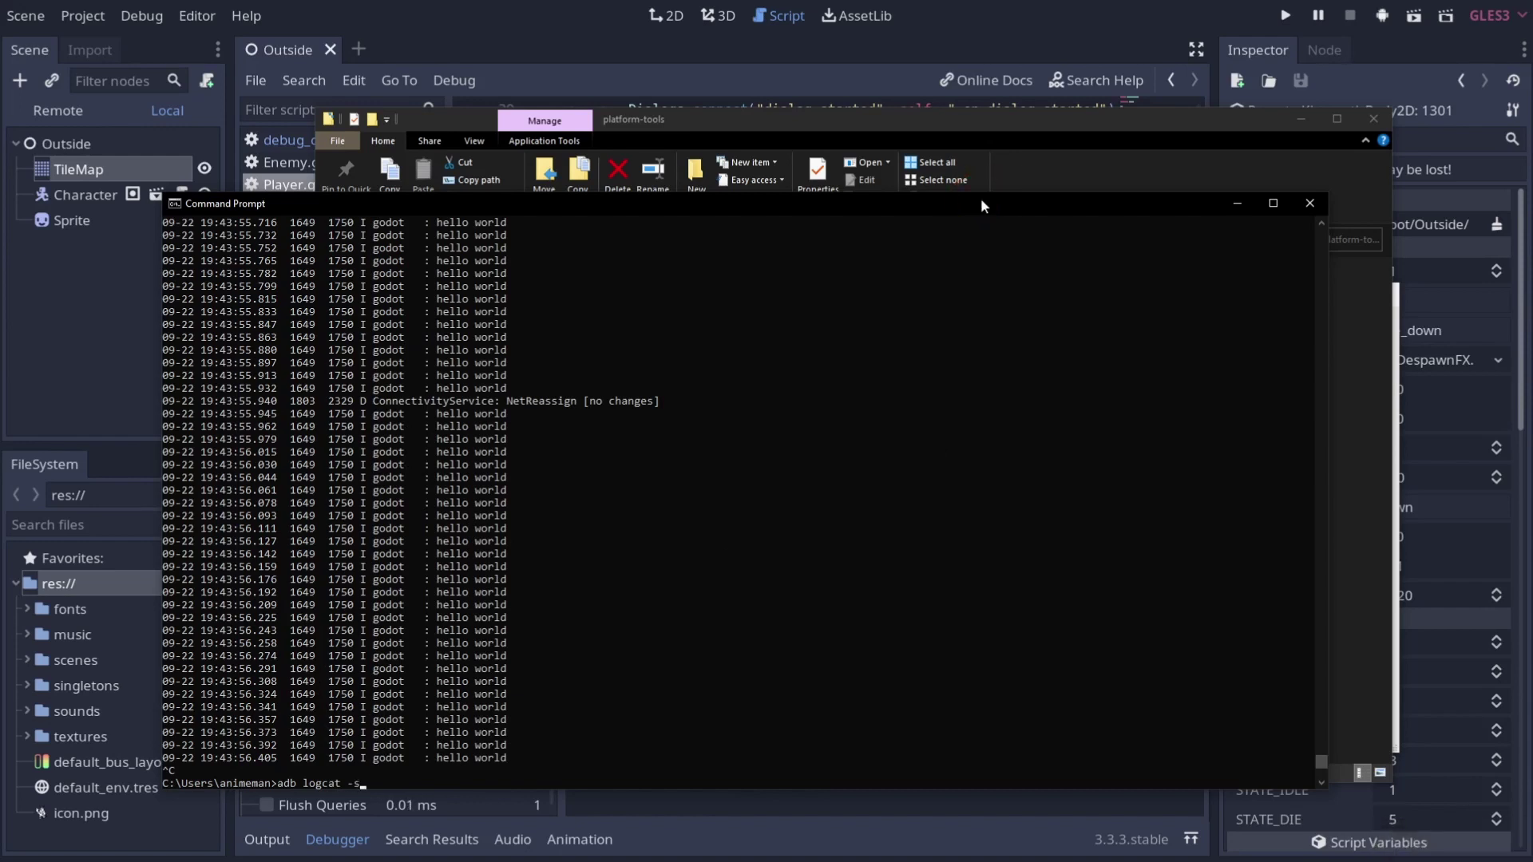
{"action": "type", "text": "godot"}
{"action": "key", "text": "Return"}
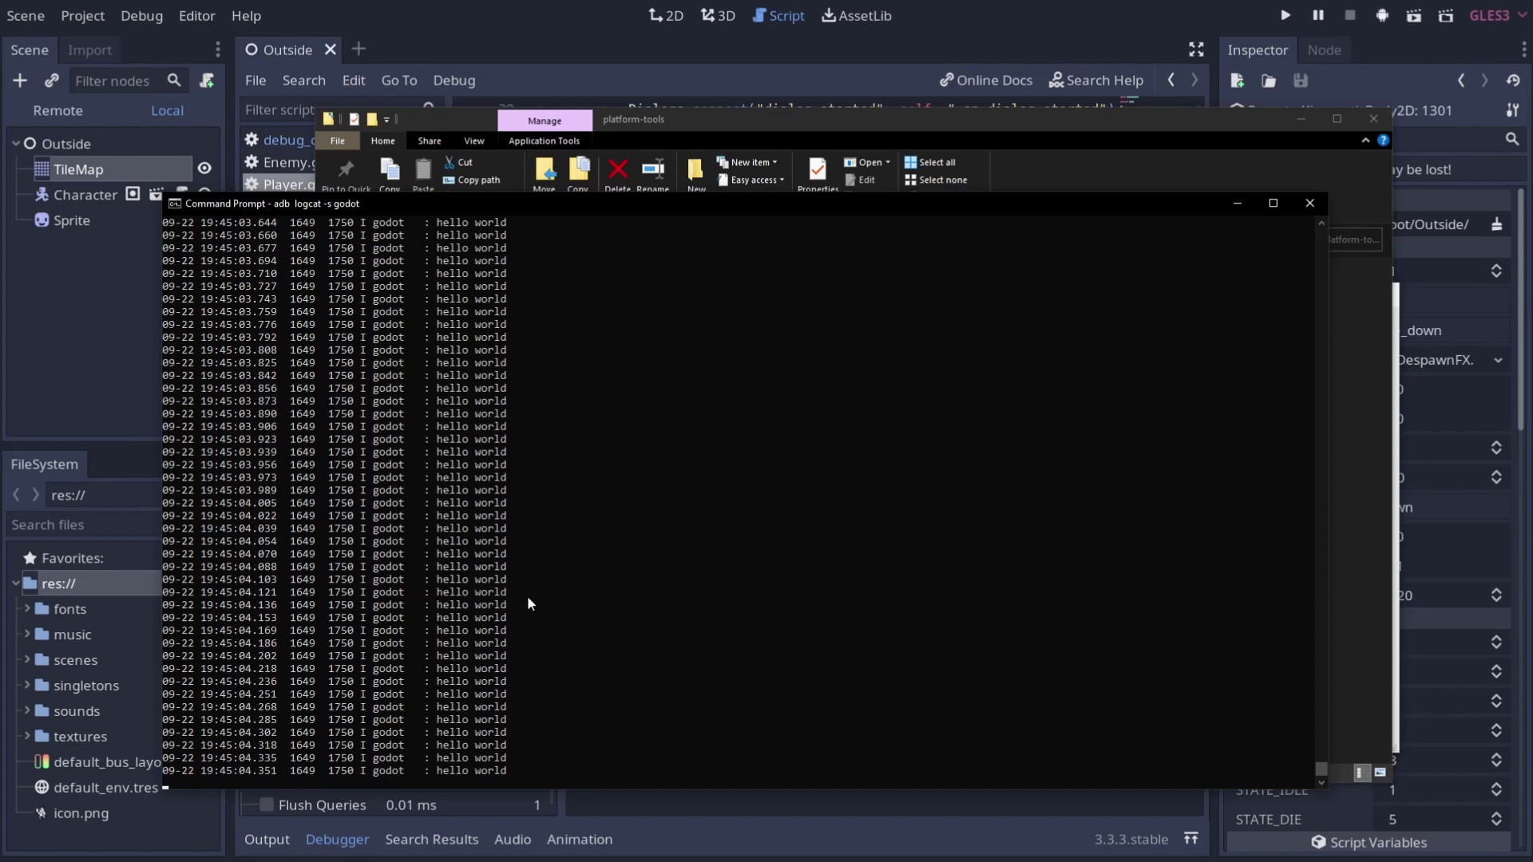
{"action": "key", "text": "ctrl+c"}
- Recall the command, remove the godot tag, and rerun plain adb logcat
{"action": "key", "text": "Up"}
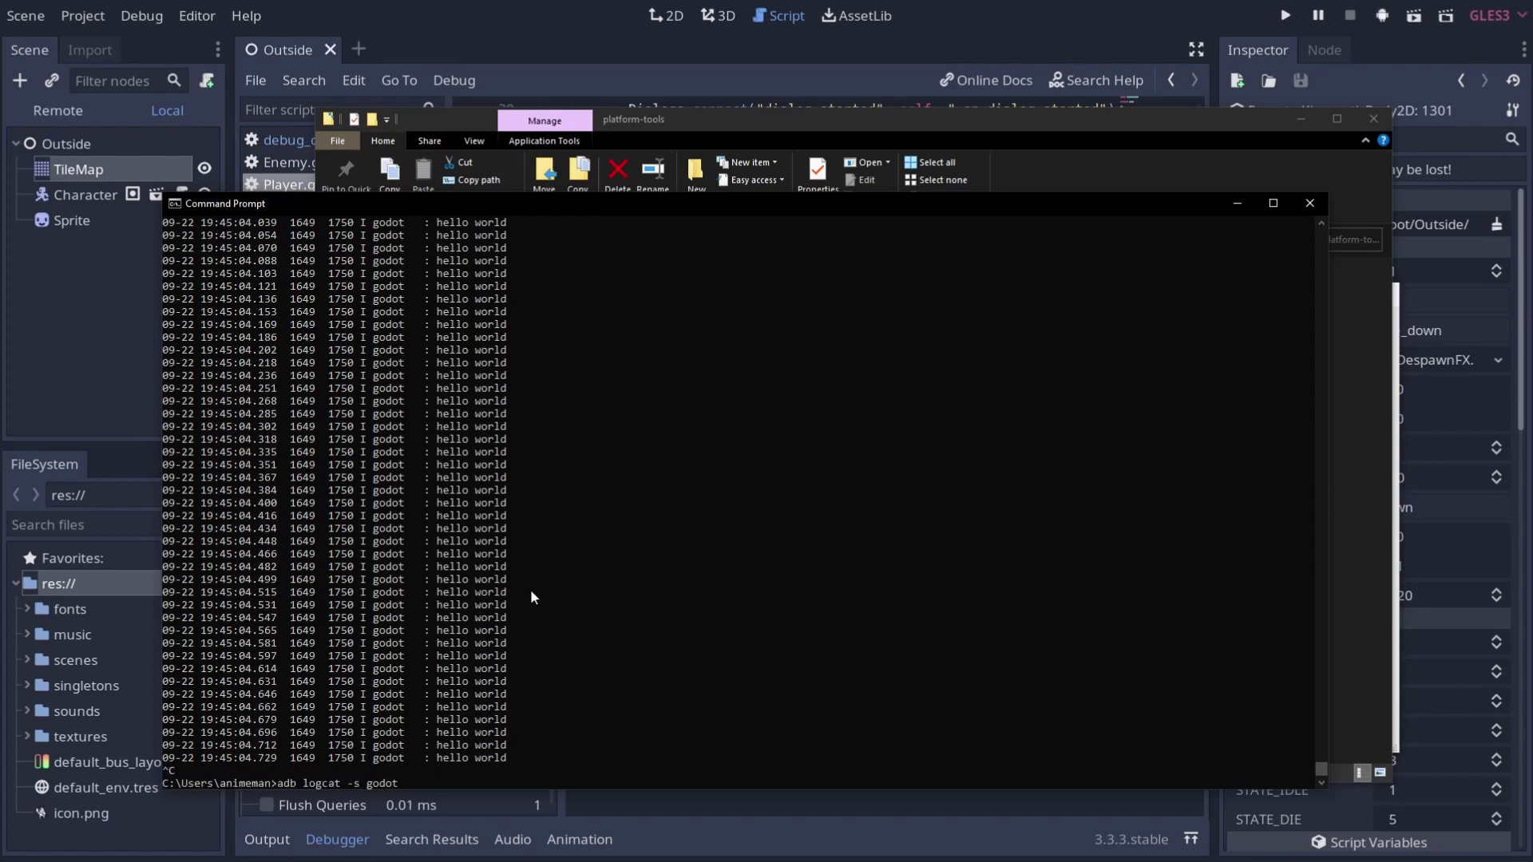
{"action": "key", "text": "BackSpace"}
{"action": "key", "text": "BackSpace"}
{"action": "key", "text": "BackSpace"}
{"action": "key", "text": "BackSpace"}
{"action": "key", "text": "BackSpace"}
{"action": "key", "text": "Return"}
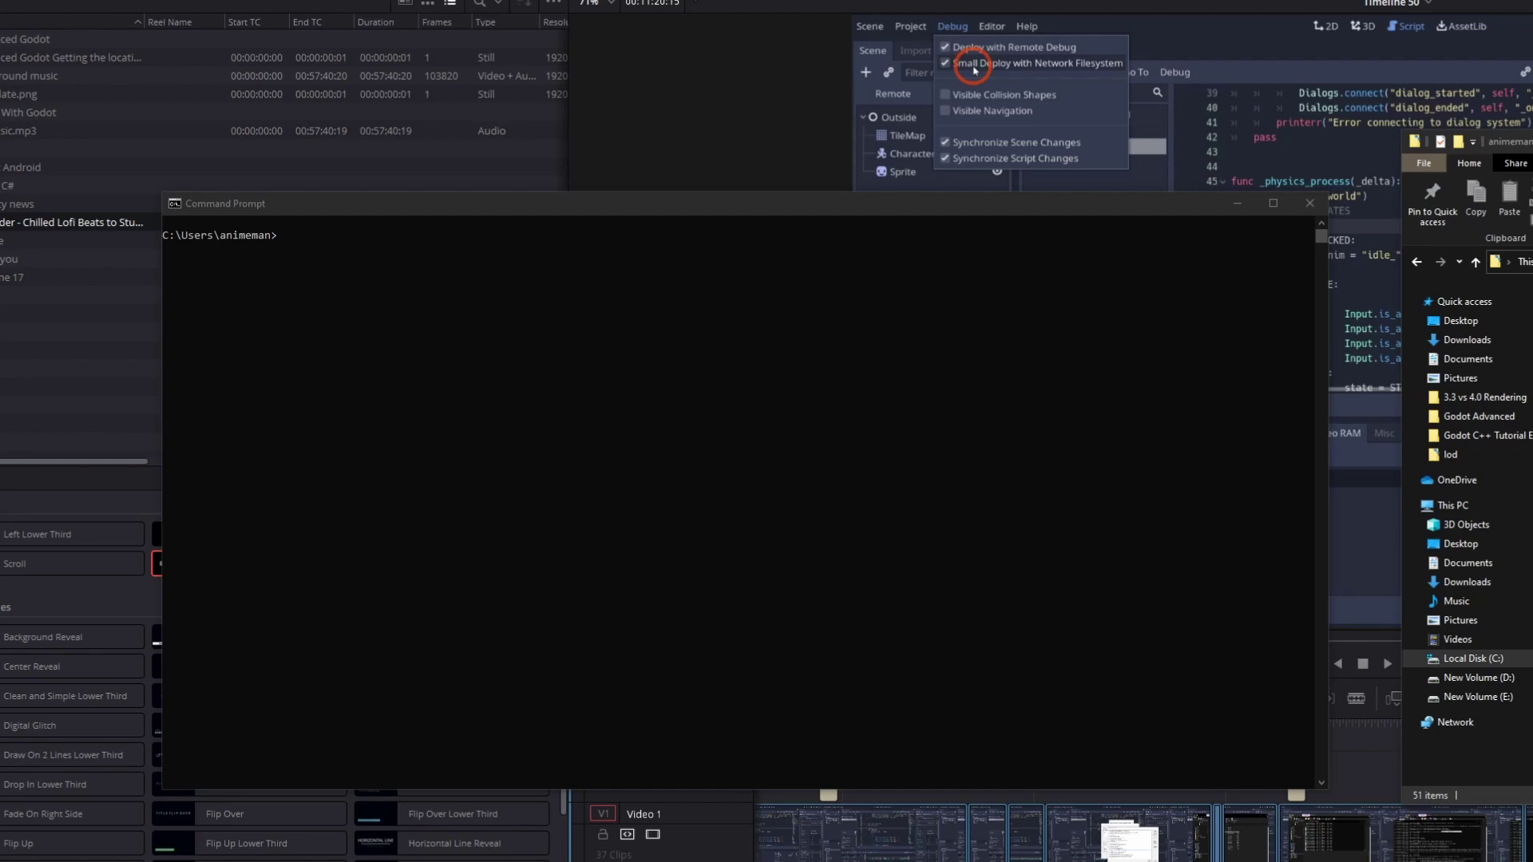
- Run 'adb logcat > logtest.txt' to capture the device log, with Explorer arranged beside the console
{"action": "left_click", "coordinate": [971, 508]}
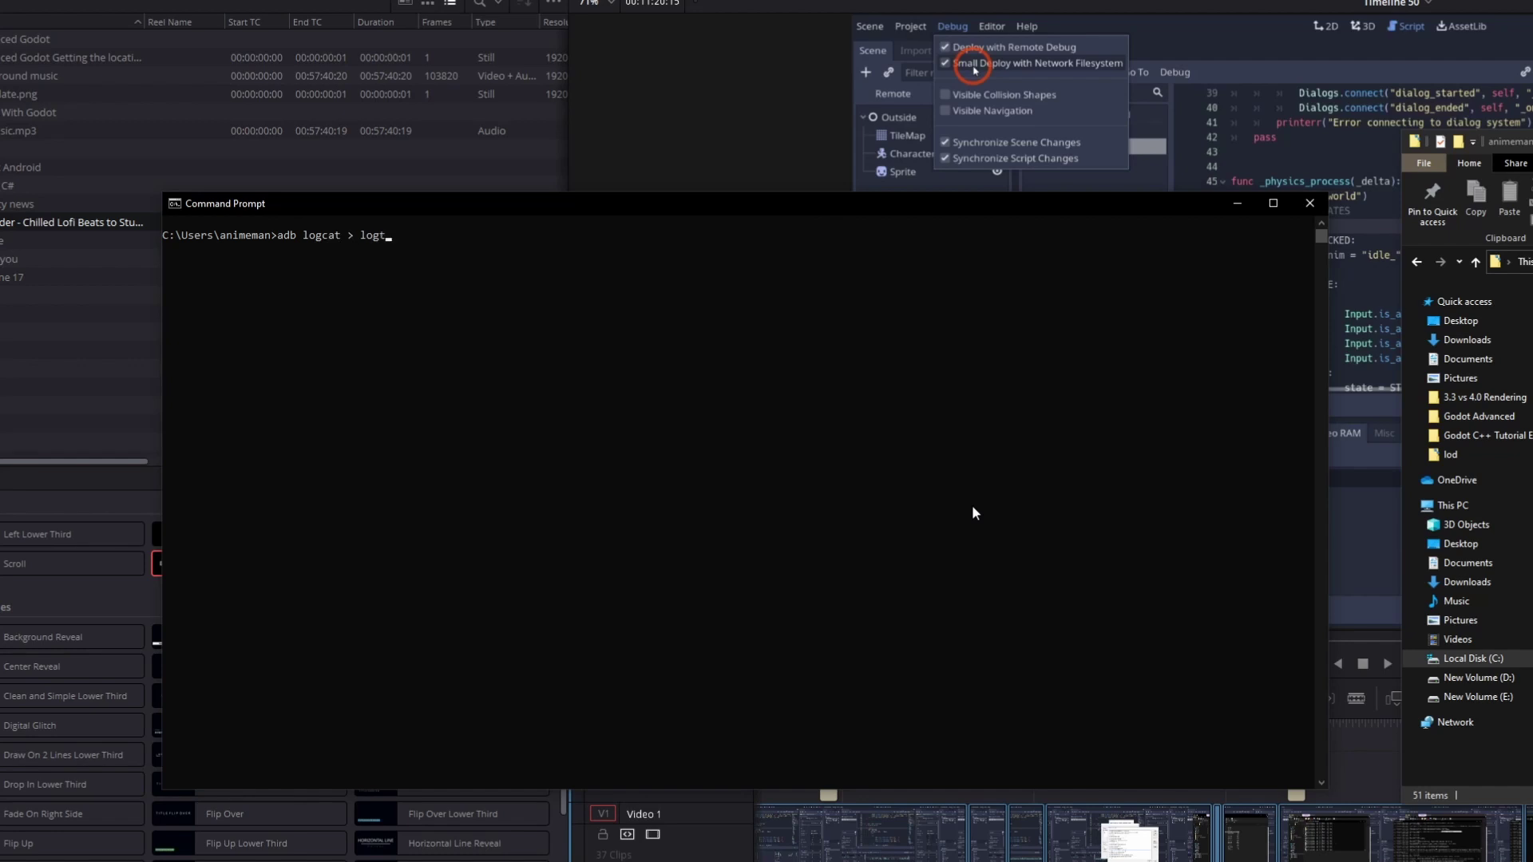
{"action": "key", "text": "Return"}
{"action": "left_click_drag", "start_coordinate": [1485, 142], "coordinate": [1503, 211]}
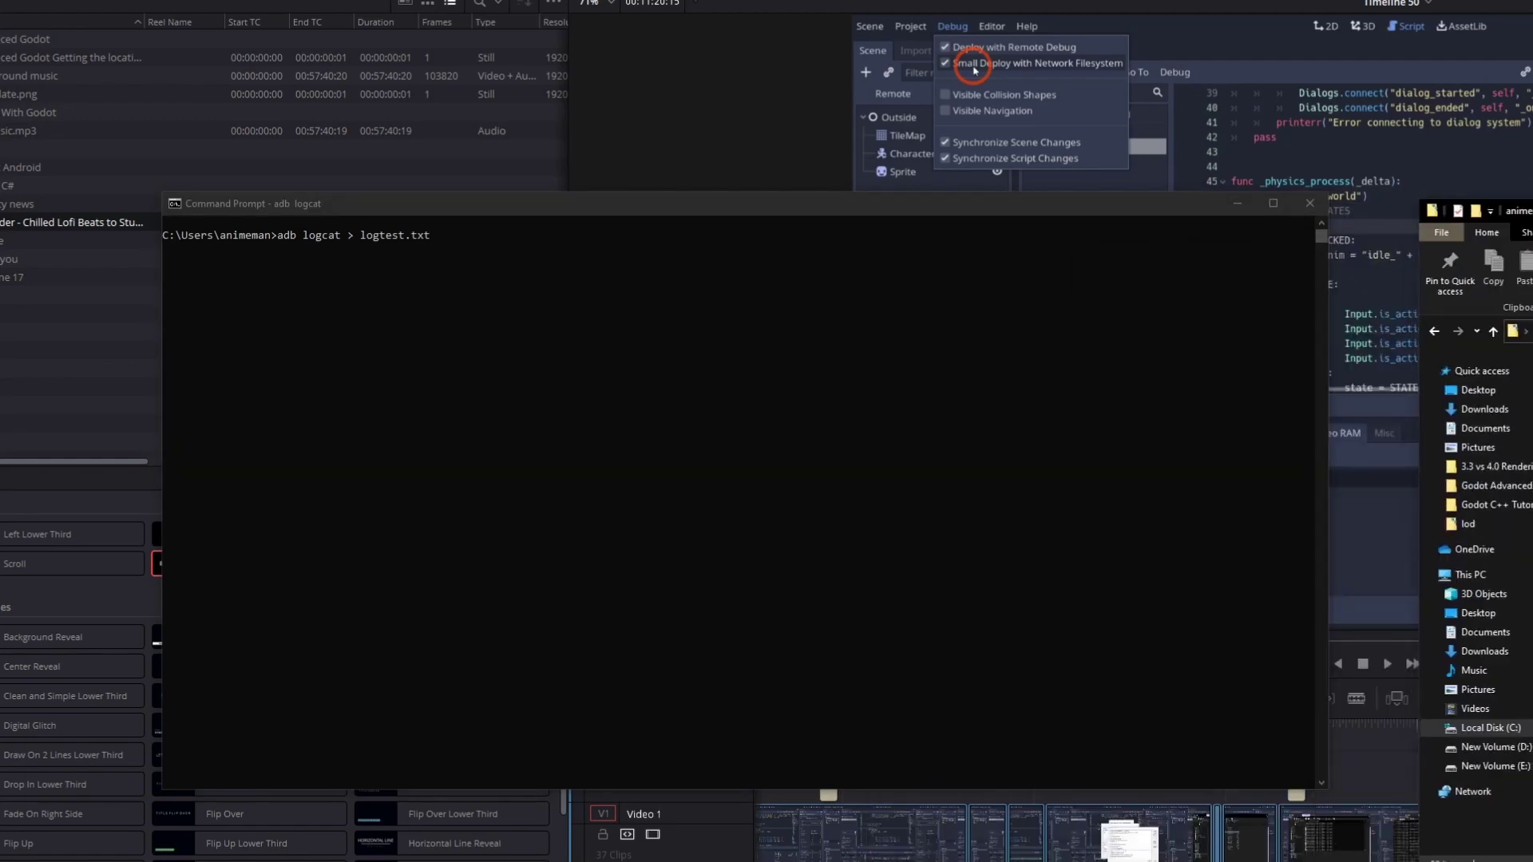
{"action": "left_click", "coordinate": [382, 235]}
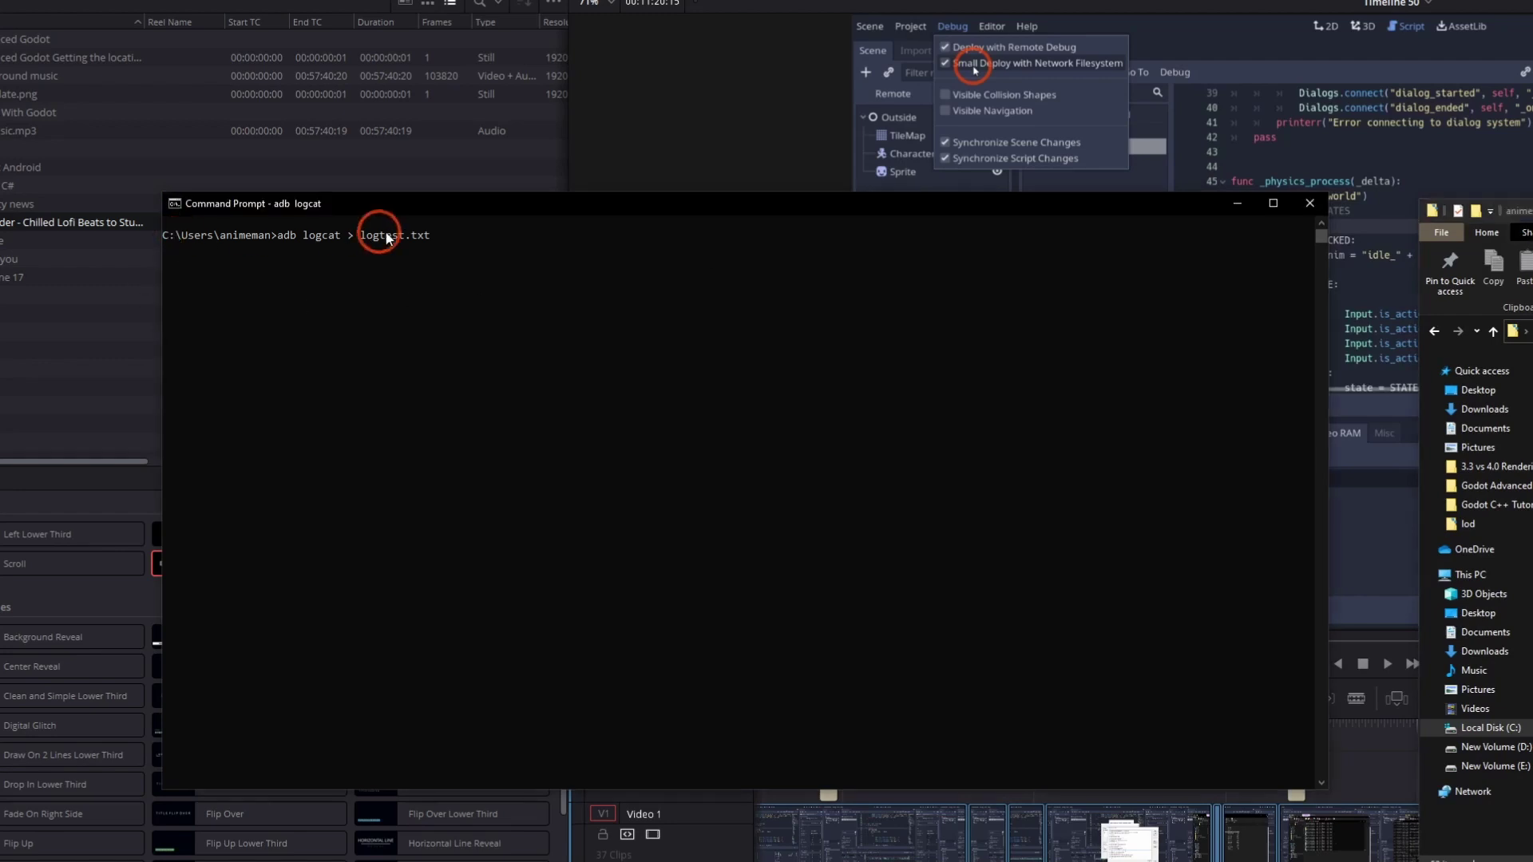
{"action": "left_click_drag", "start_coordinate": [453, 243], "coordinate": [141, 245]}
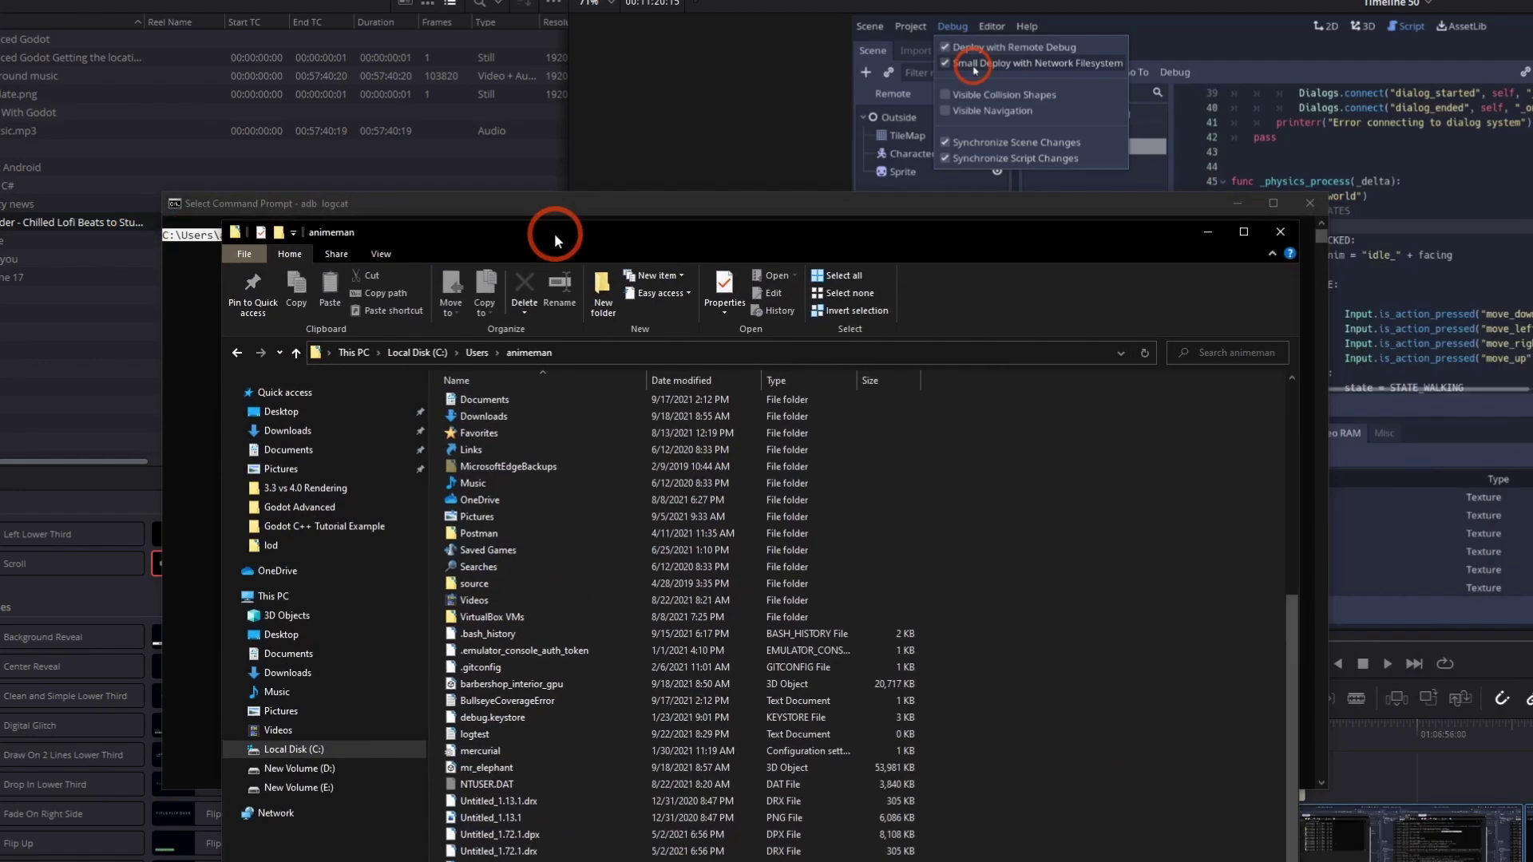
- Open logtest.txt in Notepad, review its AndroidRuntime fatal exception traces, then close Notepad
{"action": "left_click_drag", "start_coordinate": [1521, 210], "coordinate": [600, 229]}
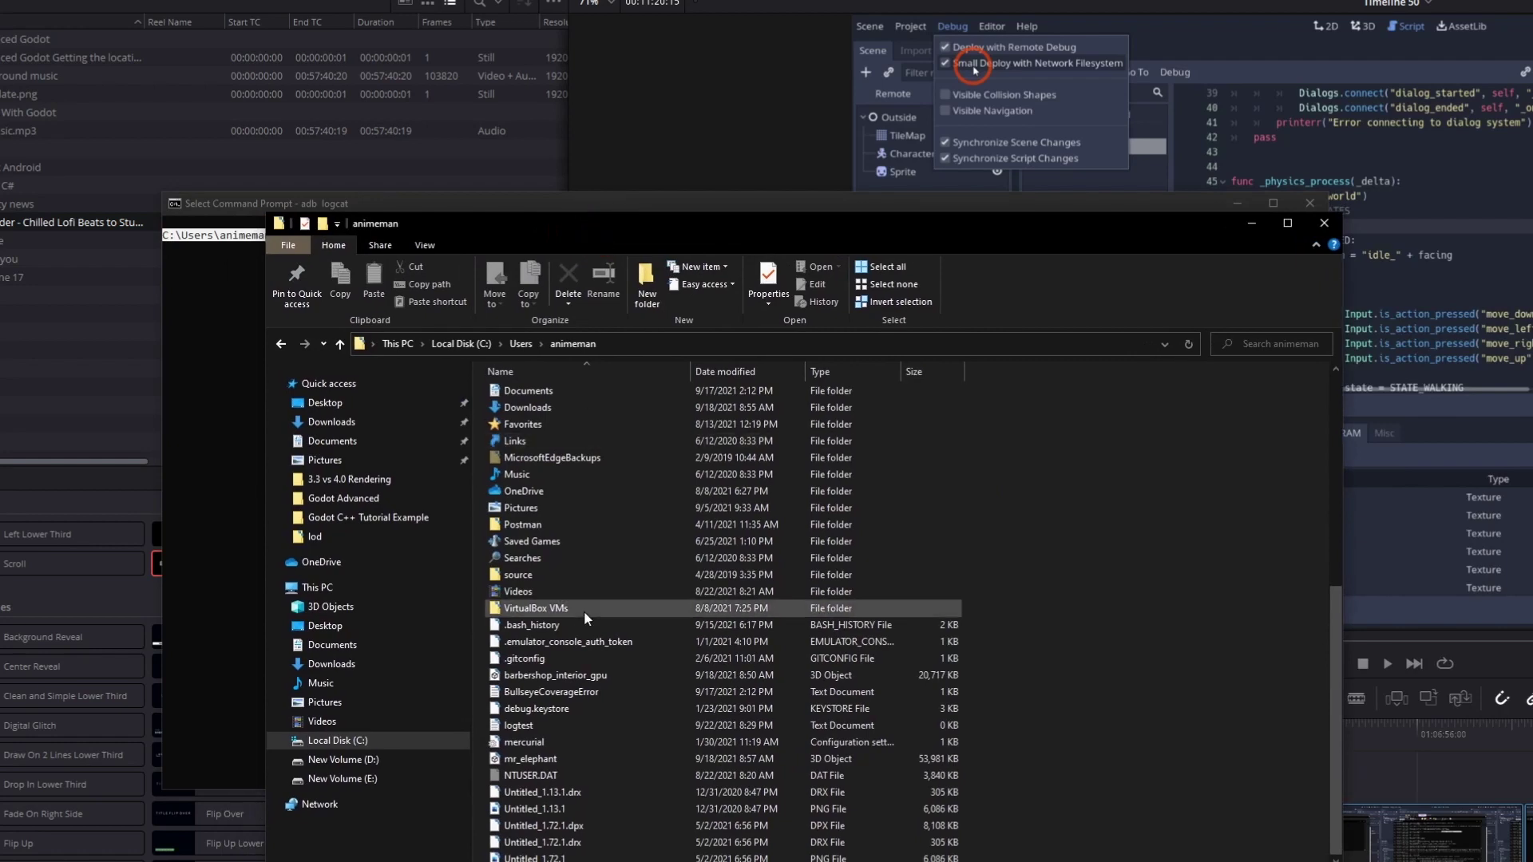
{"action": "left_click", "coordinate": [525, 727]}
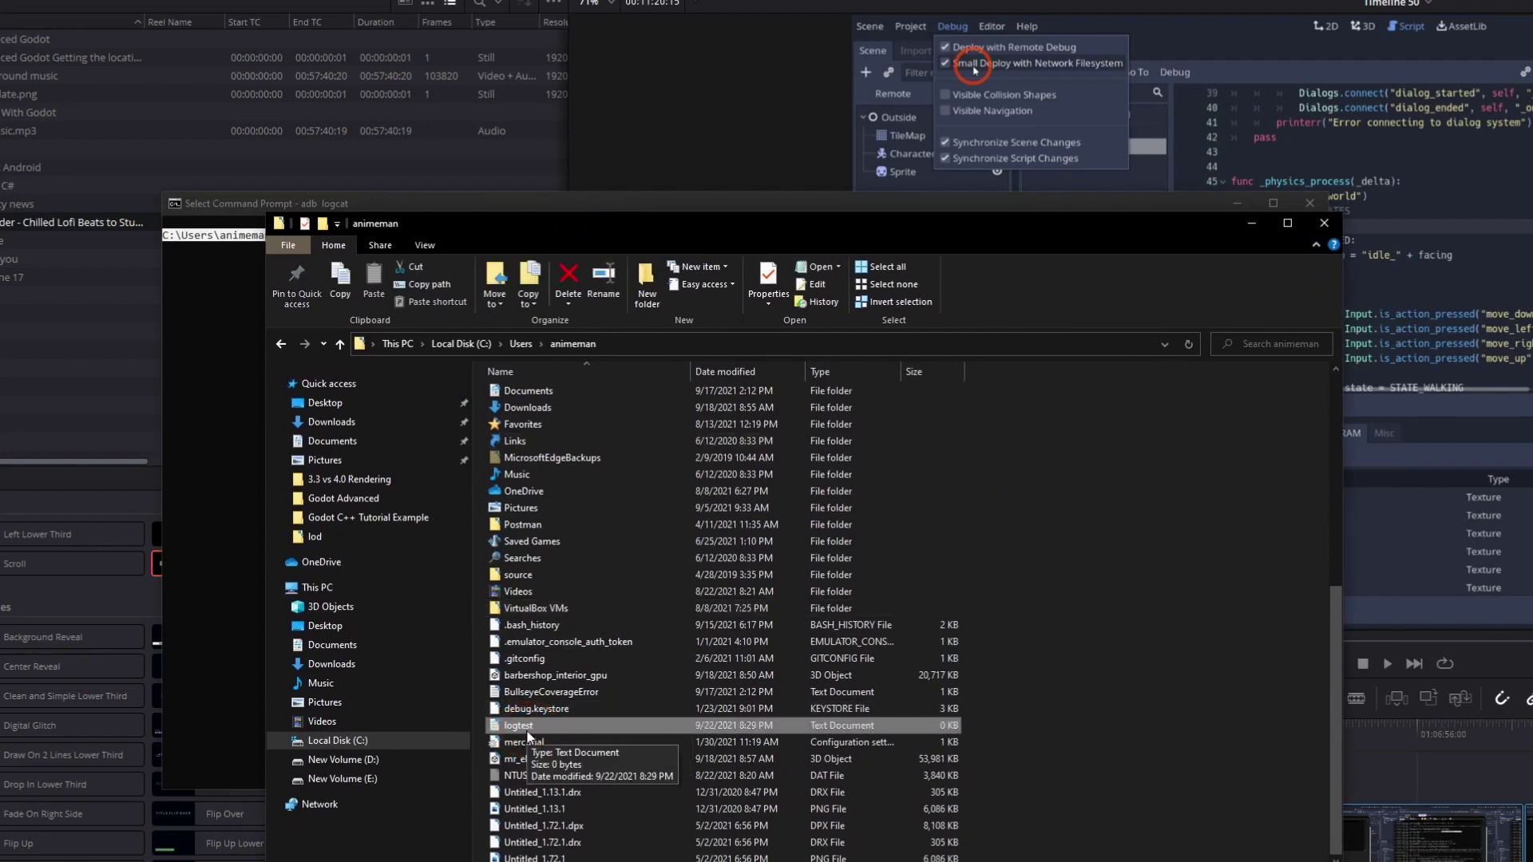
{"action": "left_click", "coordinate": [1186, 344]}
{"action": "scroll", "coordinate": [982, 846], "scroll_direction": "down", "scroll_amount": 3}
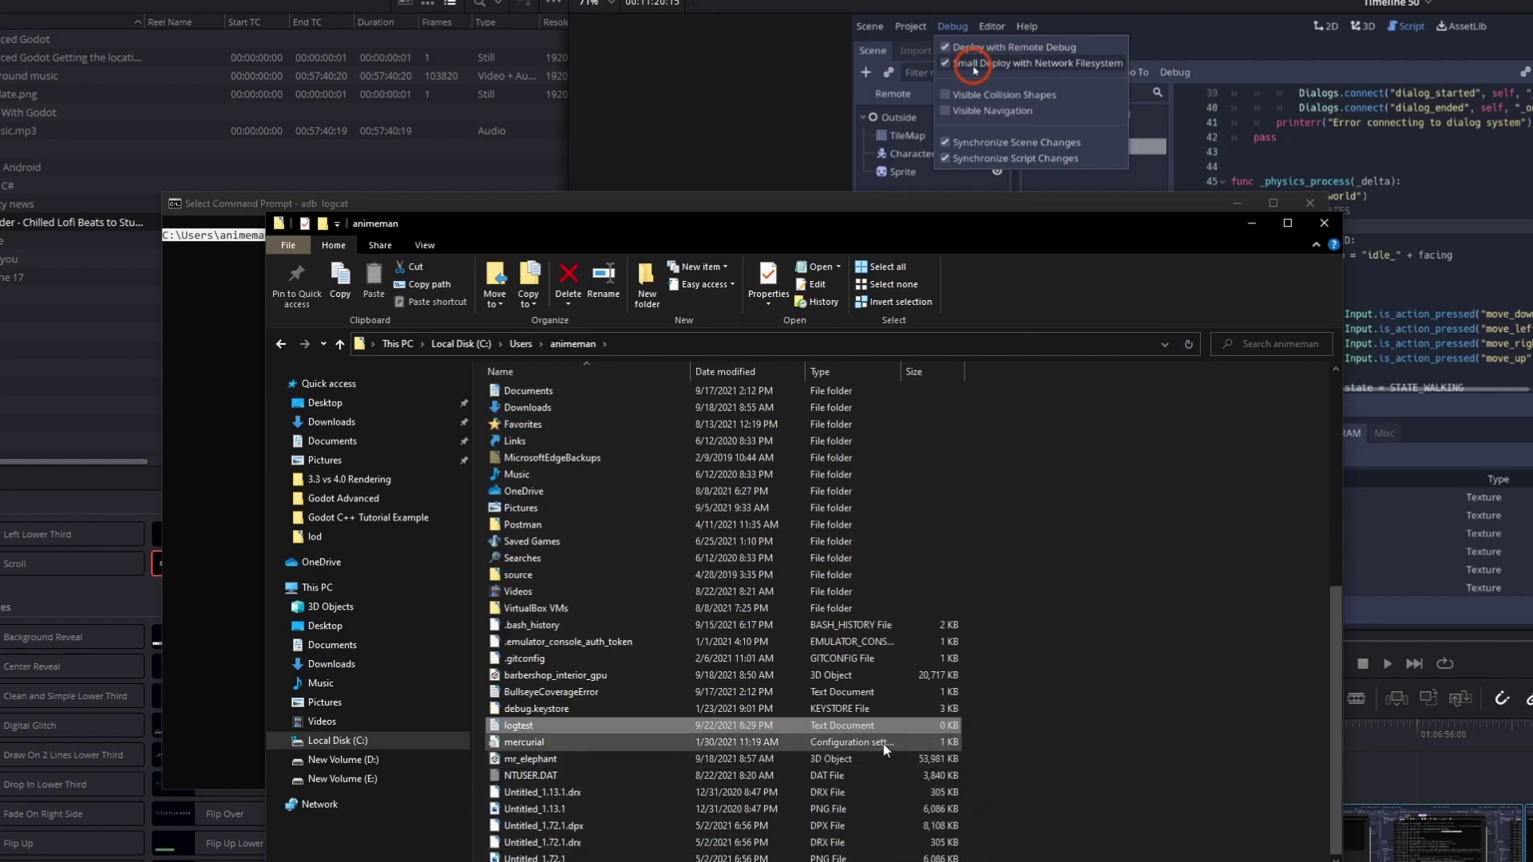
{"action": "right_click", "coordinate": [835, 722]}
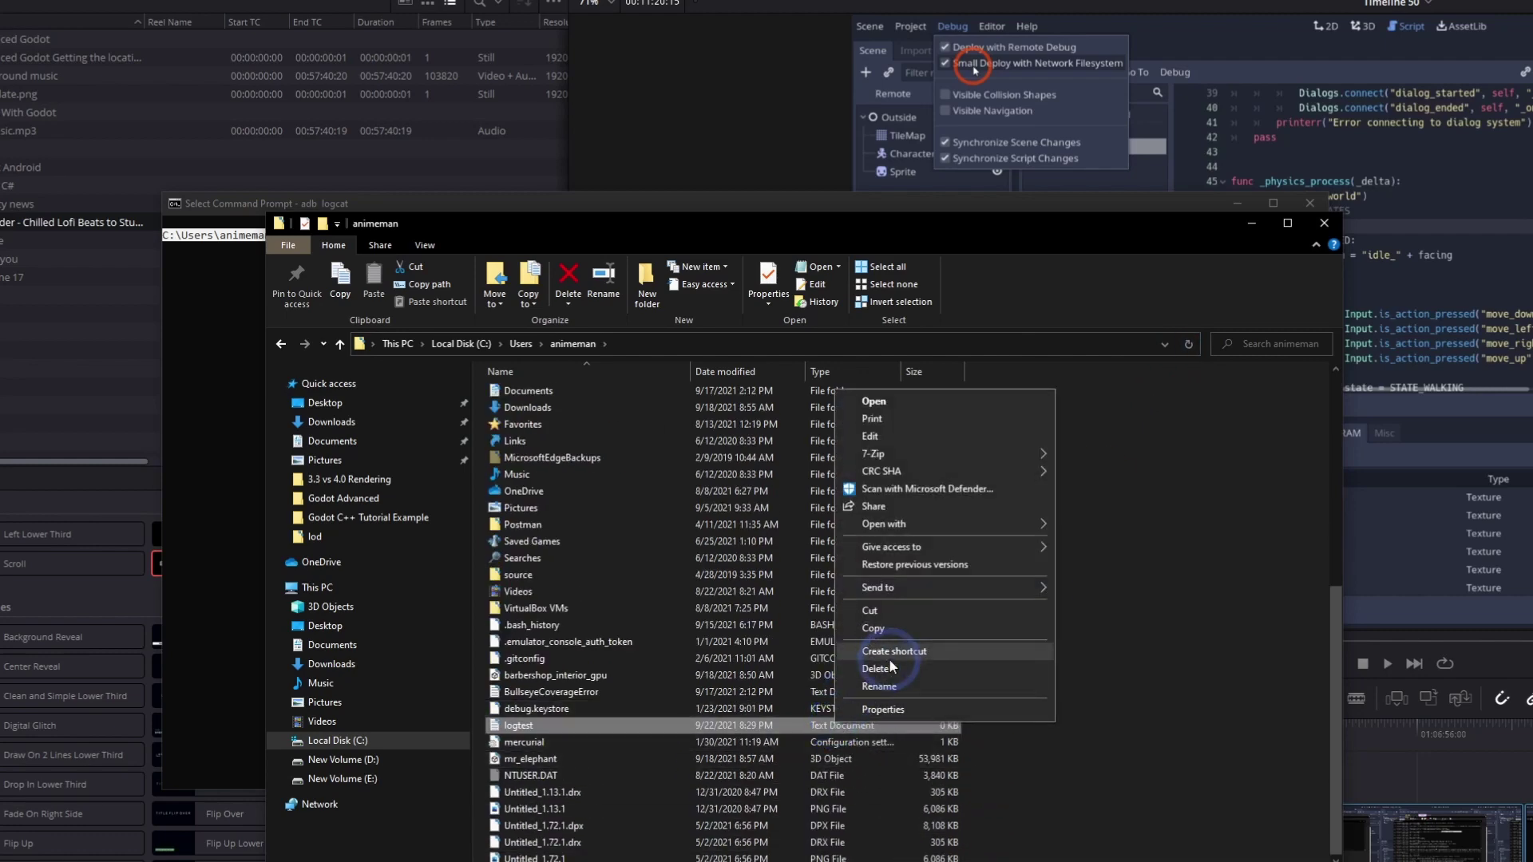
{"action": "left_click", "coordinate": [928, 405]}
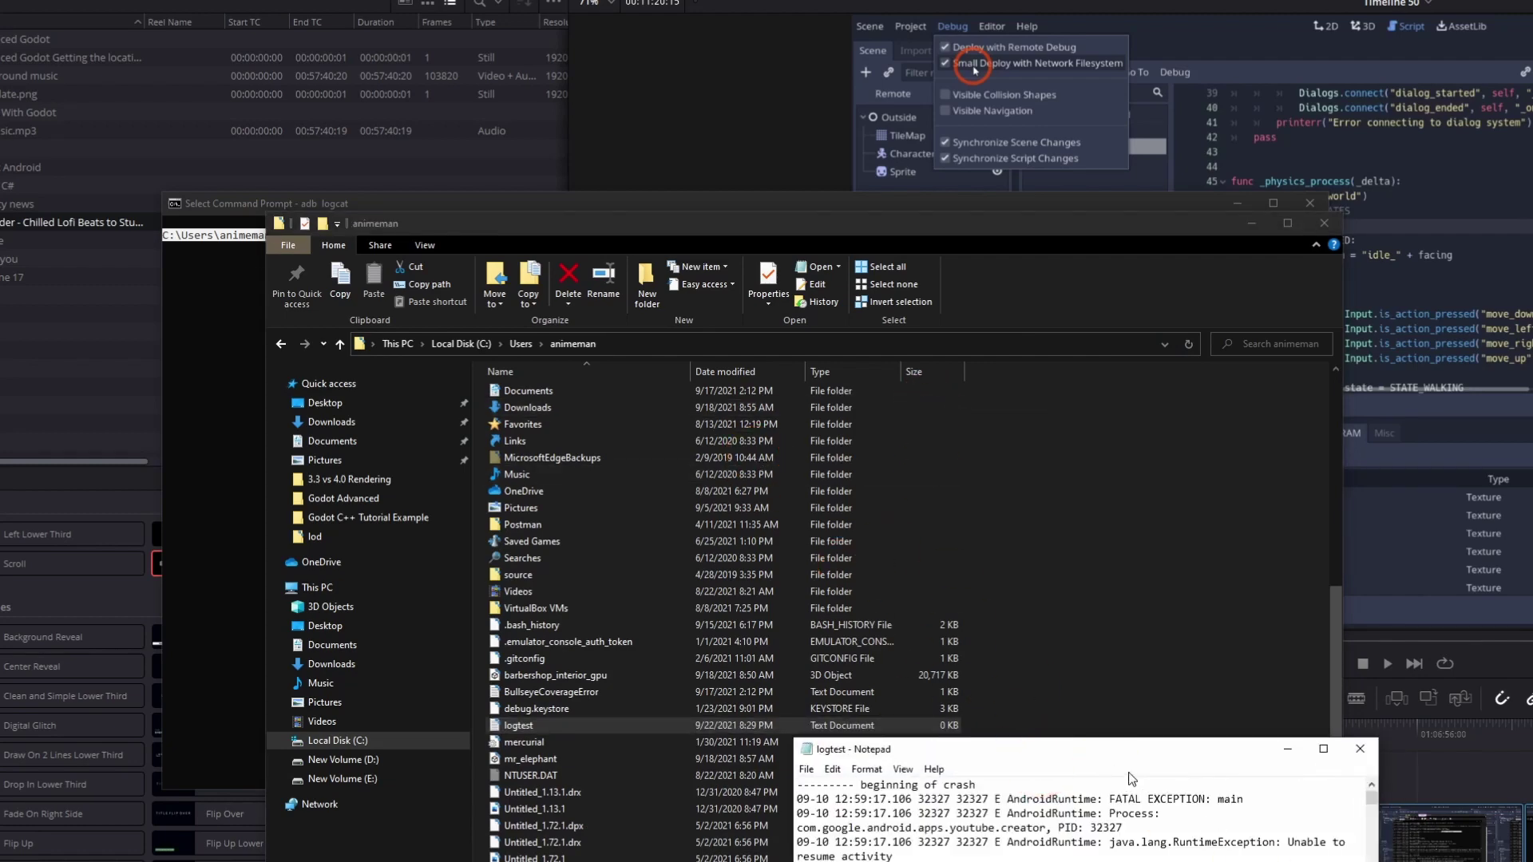
{"action": "left_click_drag", "start_coordinate": [1128, 749], "coordinate": [574, 294]}
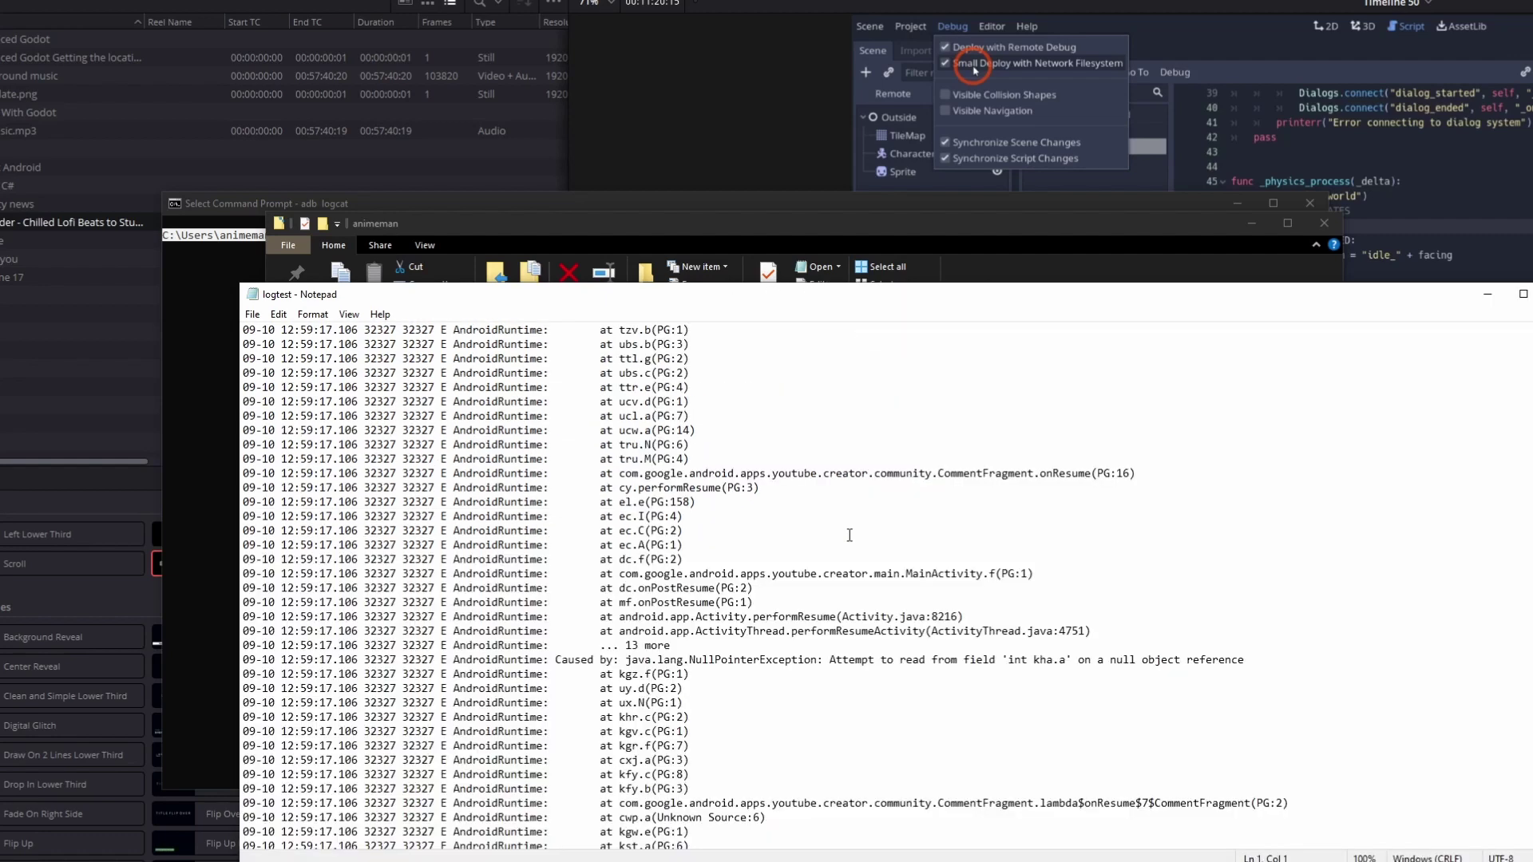
{"action": "scroll", "coordinate": [840, 536], "scroll_direction": "down", "scroll_amount": 5}
{"action": "scroll", "coordinate": [852, 661], "scroll_direction": "down", "scroll_amount": 5}
{"action": "scroll", "coordinate": [852, 661], "scroll_direction": "down", "scroll_amount": 5}
{"action": "scroll", "coordinate": [852, 662], "scroll_direction": "down", "scroll_amount": 5}
{"action": "scroll", "coordinate": [851, 661], "scroll_direction": "down", "scroll_amount": 5}
{"action": "scroll", "coordinate": [842, 663], "scroll_direction": "down", "scroll_amount": 5}
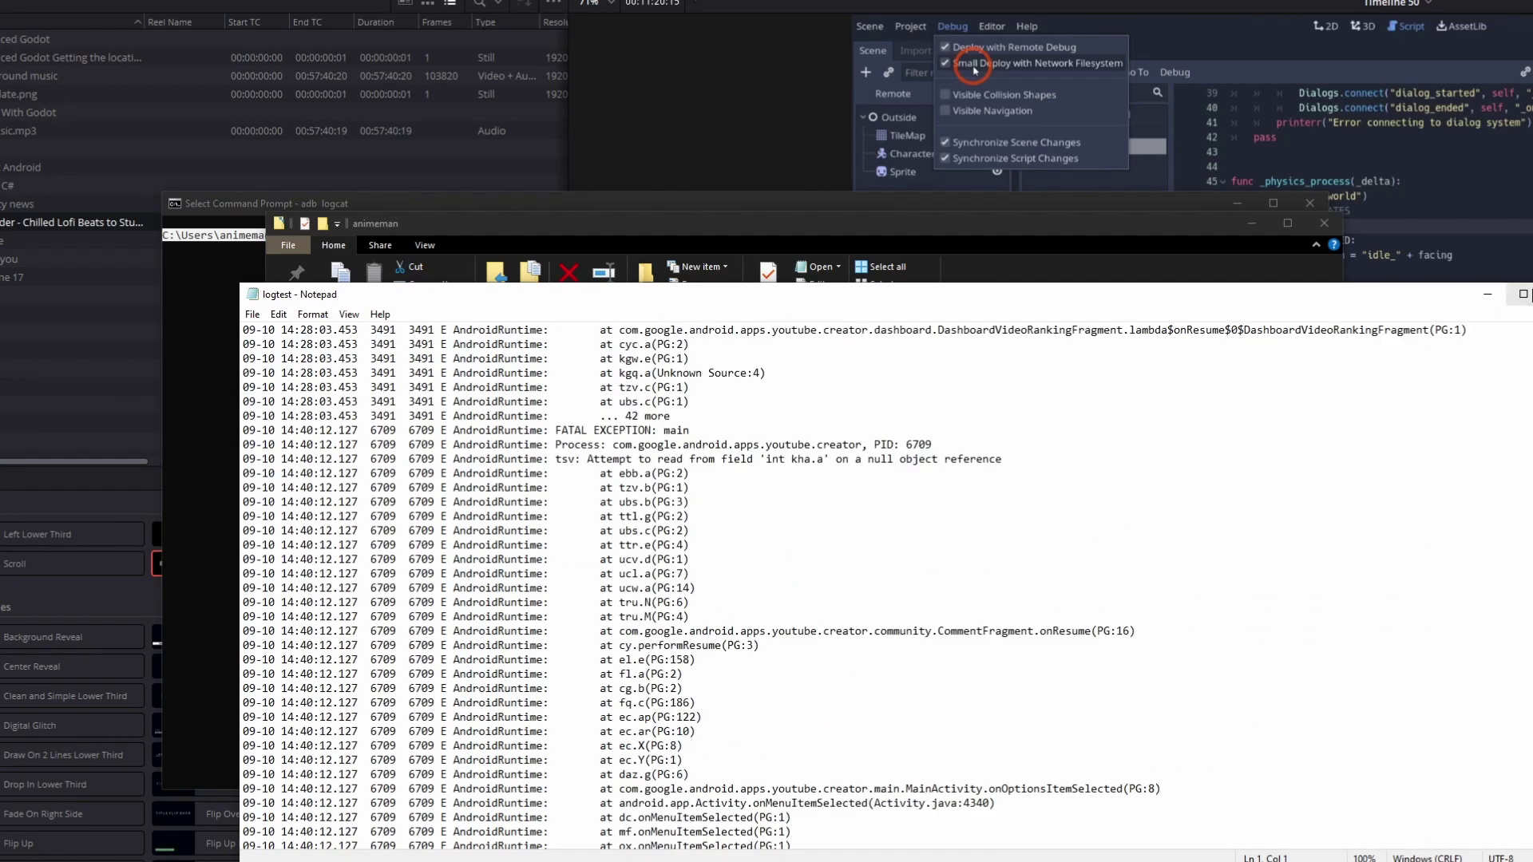
{"action": "left_click", "coordinate": [1530, 293]}
- Stop the logtest.txt capture with Ctrl+C, rerun 'adb logcat' live, and select its console output
{"action": "left_click", "coordinate": [191, 323]}
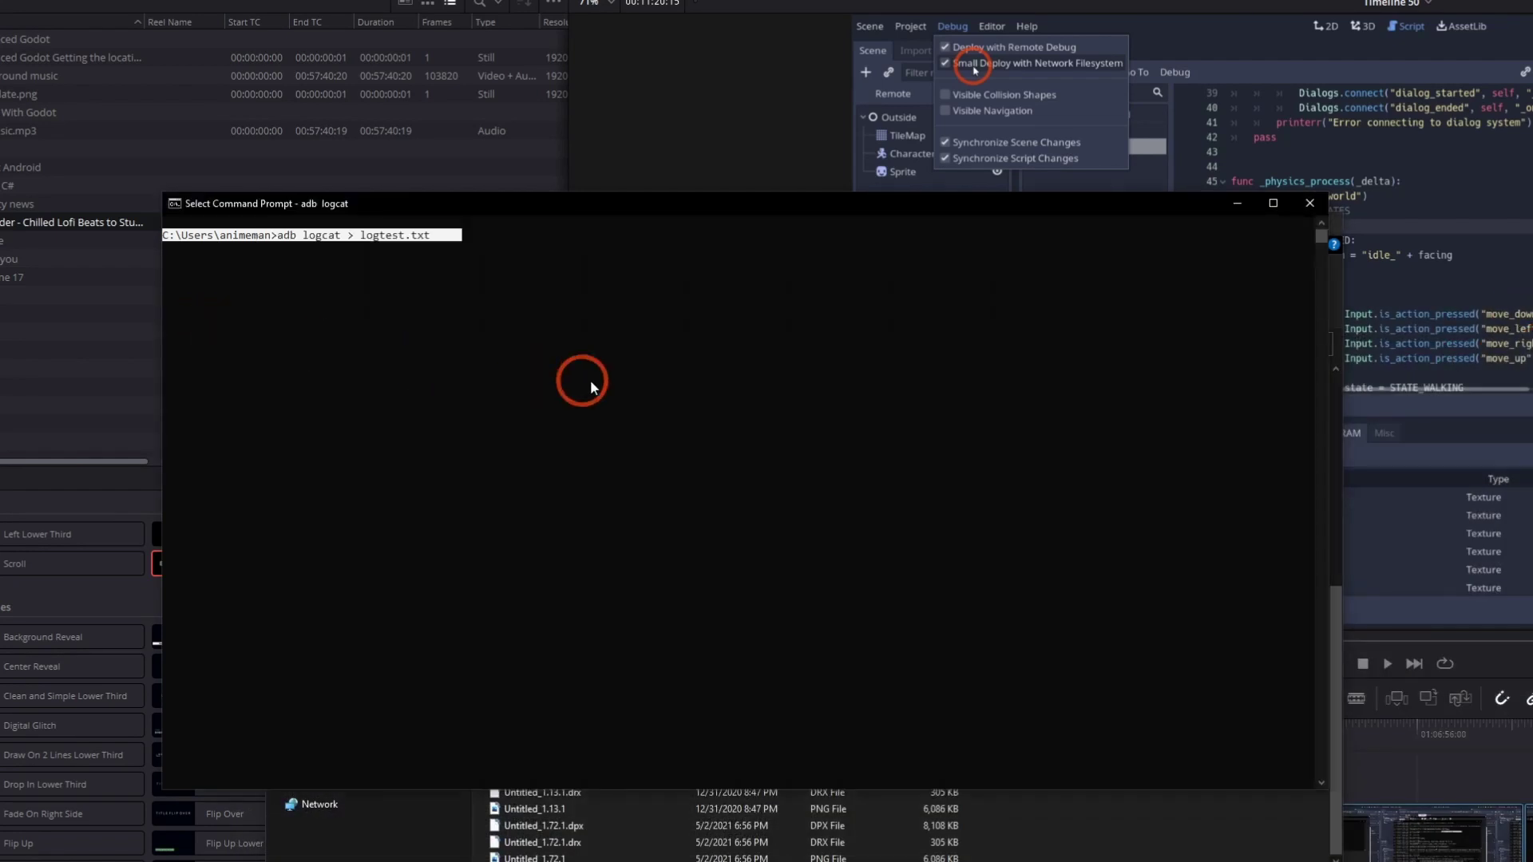
{"action": "key", "text": "ctrl+c"}
{"action": "key", "text": "ctrl+c"}
{"action": "key", "text": "ctrl+x"}
{"action": "type", "text": "adb logcat"}
{"action": "key", "text": "Return"}
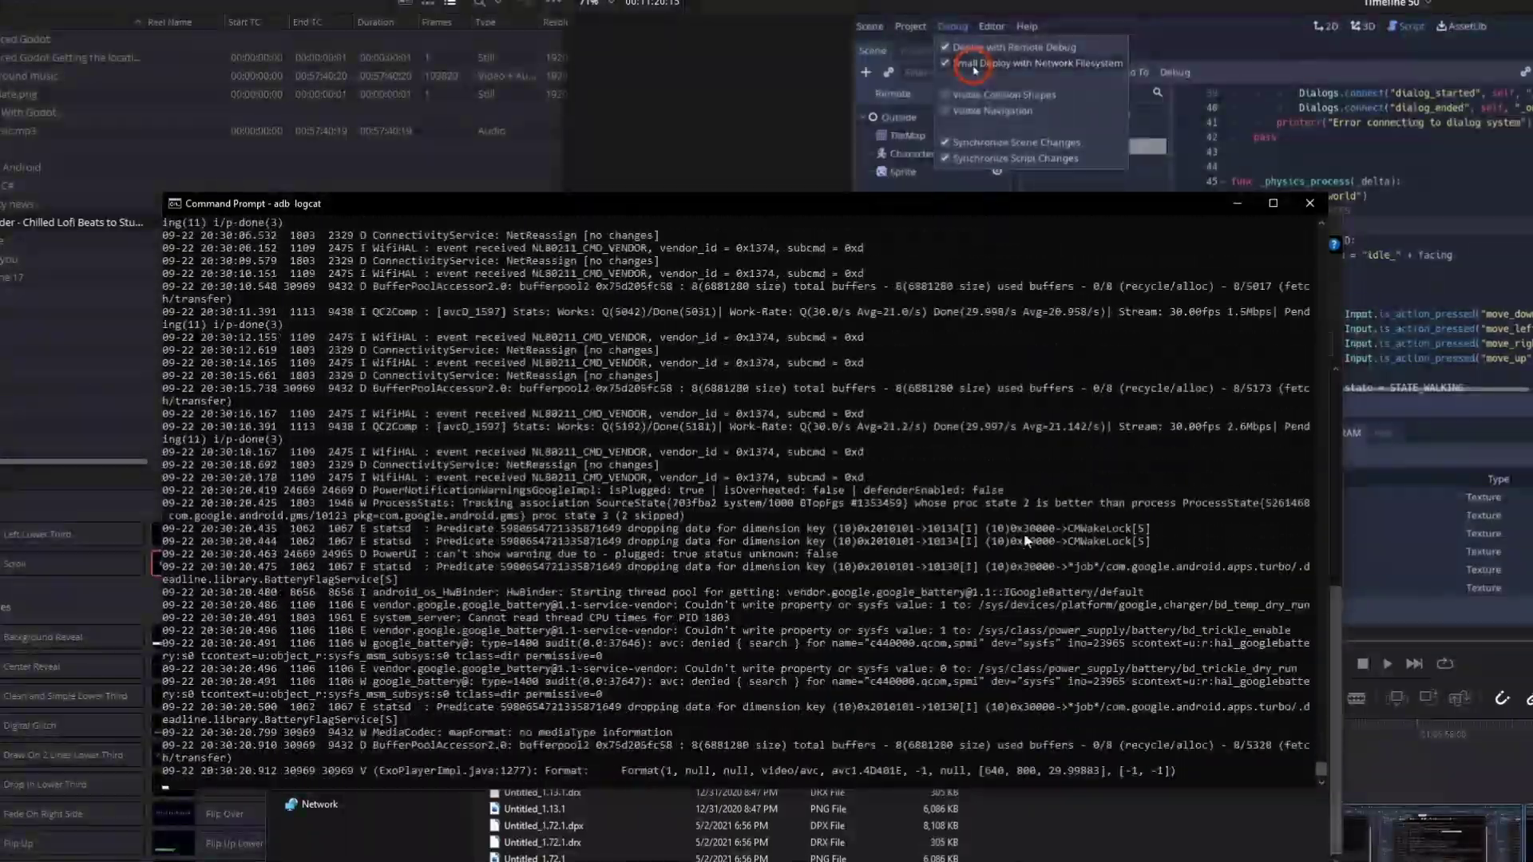
{"action": "left_click", "coordinate": [971, 513]}
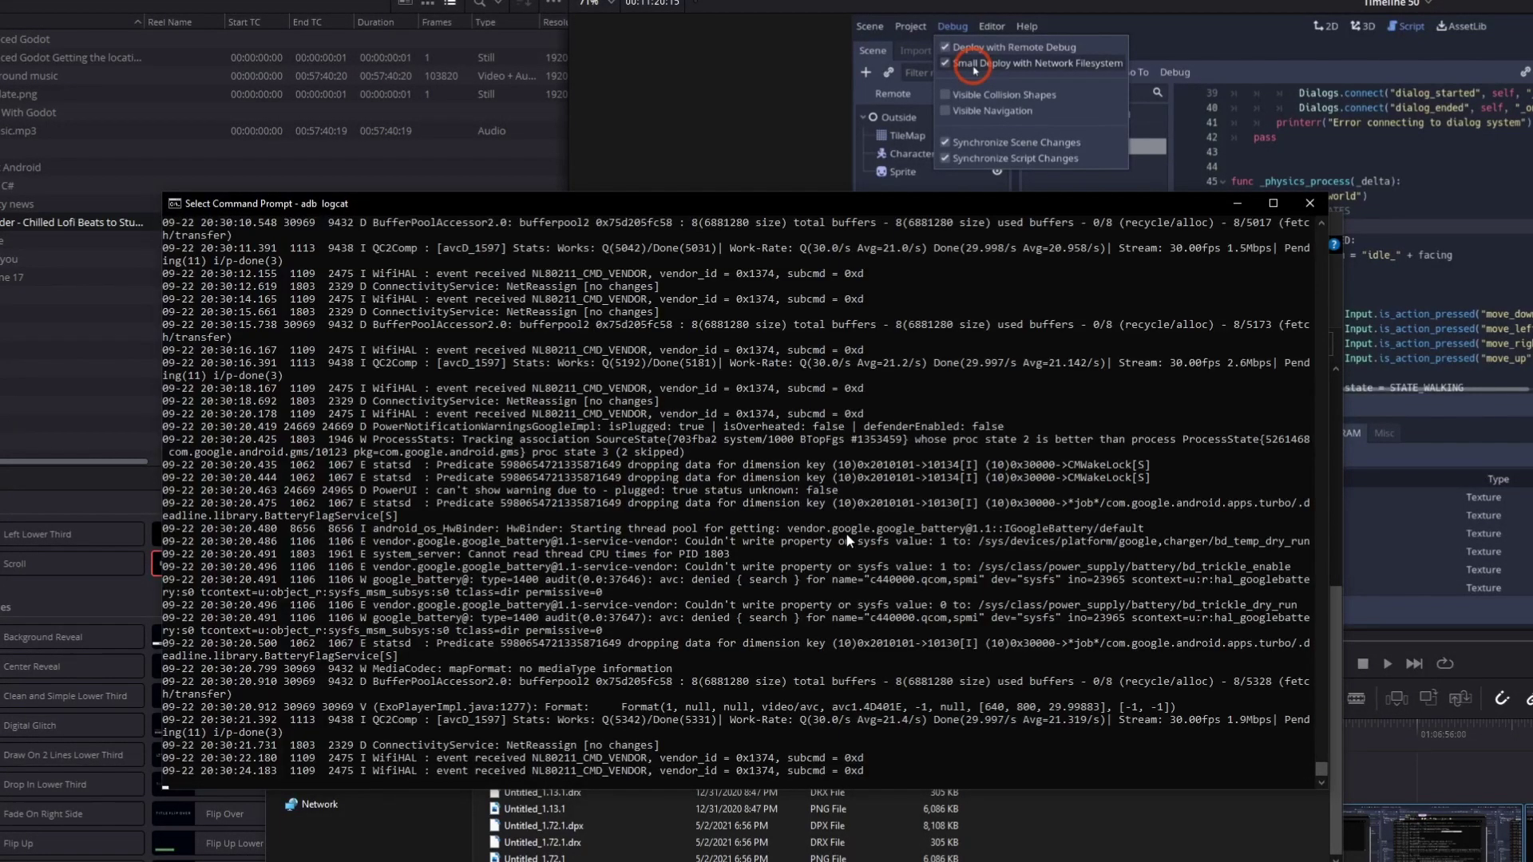
{"action": "left_click", "coordinate": [765, 544]}
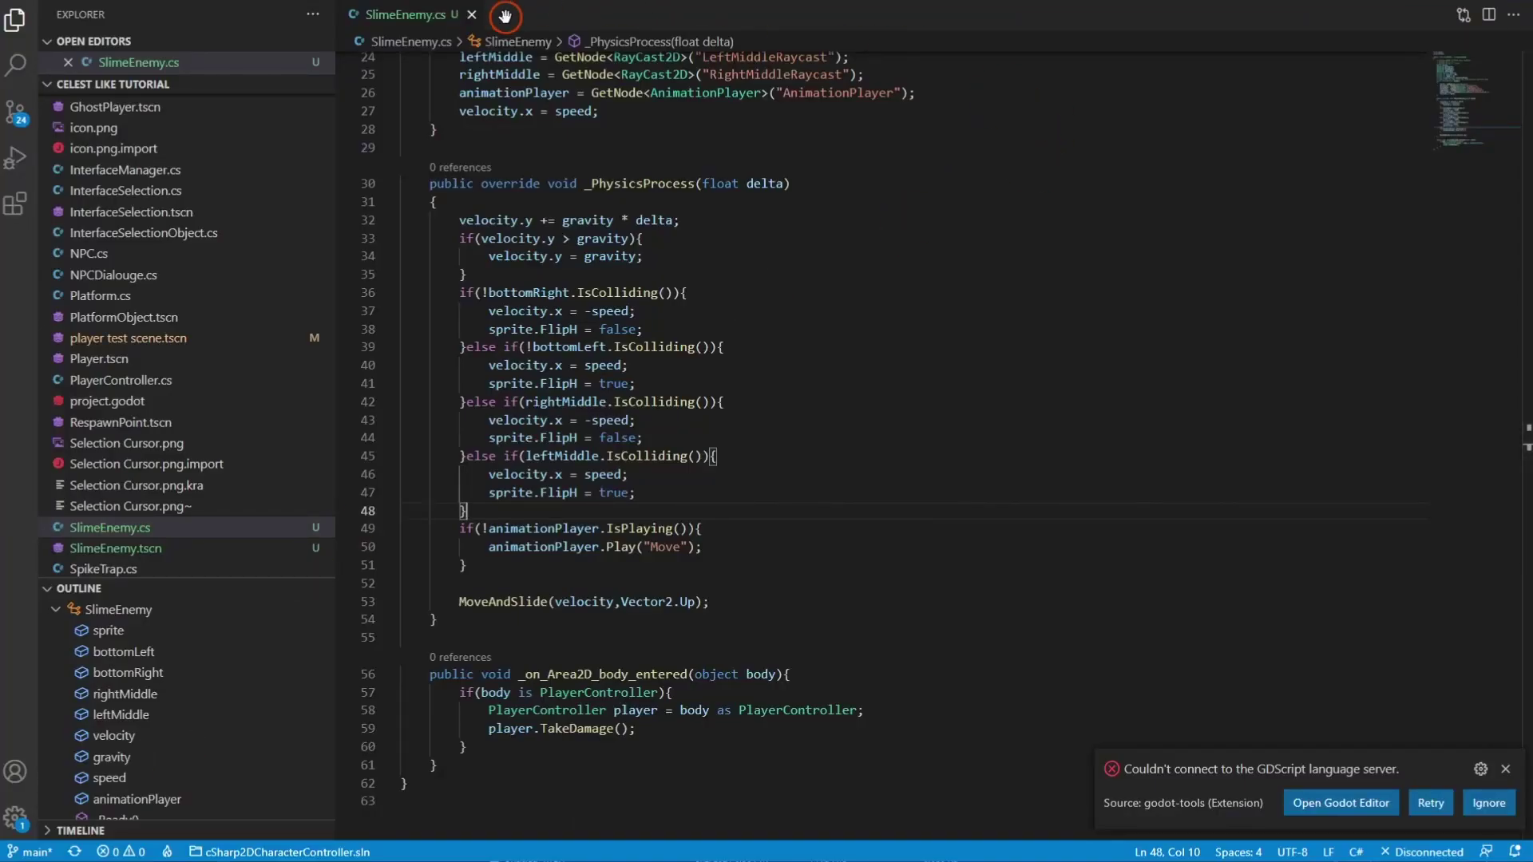
- Paste the copied device log into a new untitled file
{"action": "double_click", "coordinate": [504, 15]}
{"action": "left_click", "coordinate": [650, 204]}
{"action": "key", "text": "ctrl+v"}
{"action": "scroll", "coordinate": [866, 501], "scroll_direction": "down", "scroll_amount": 8}
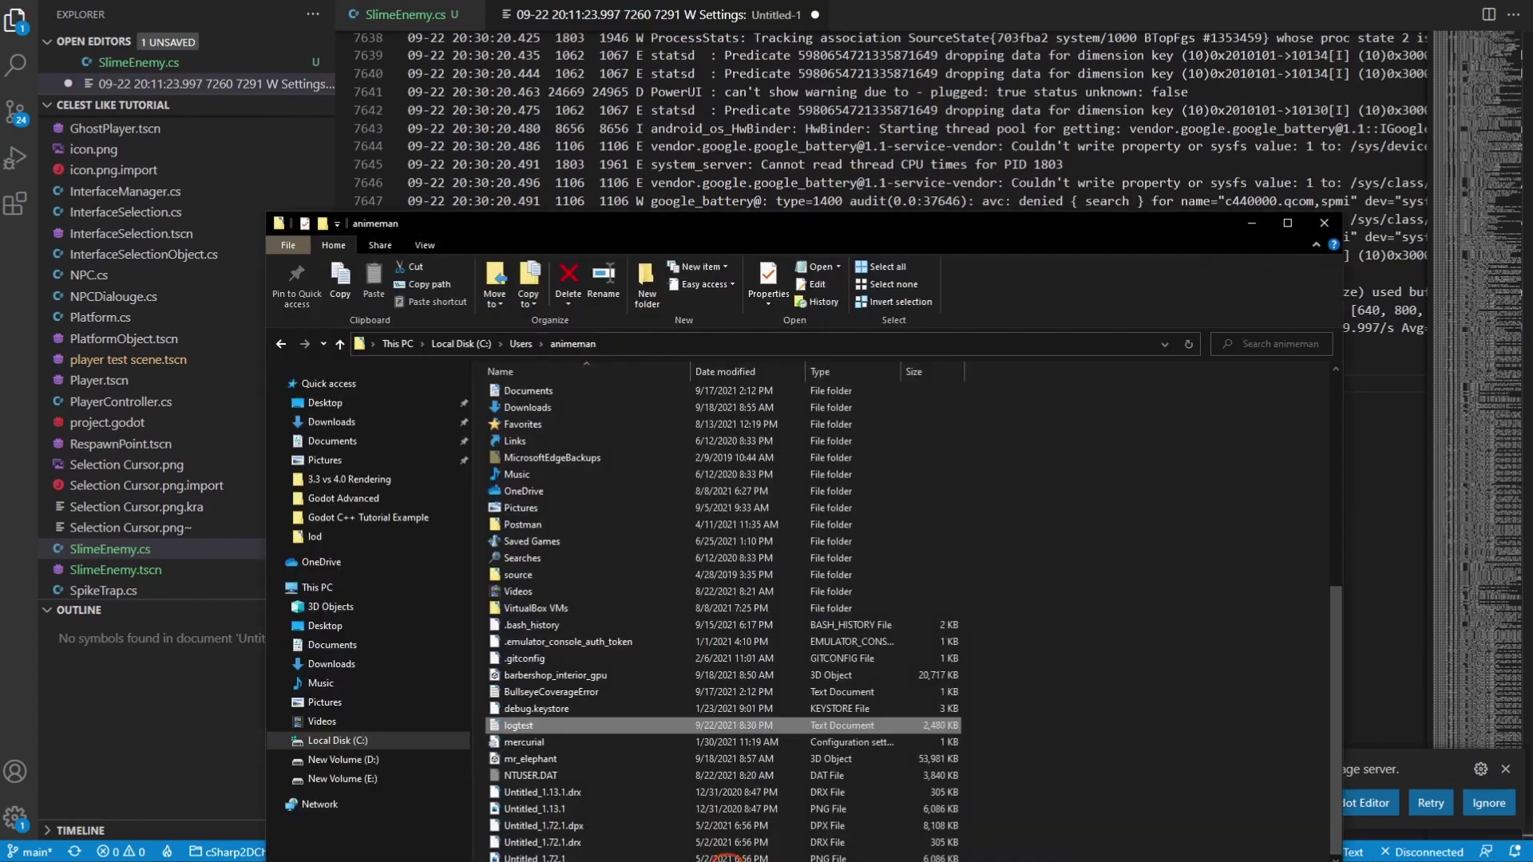
- Open logtest.txt from Explorer and scroll down to its final lines
{"action": "left_click", "coordinate": [755, 286]}
{"action": "left_click_drag", "start_coordinate": [551, 725], "coordinate": [893, 11]}
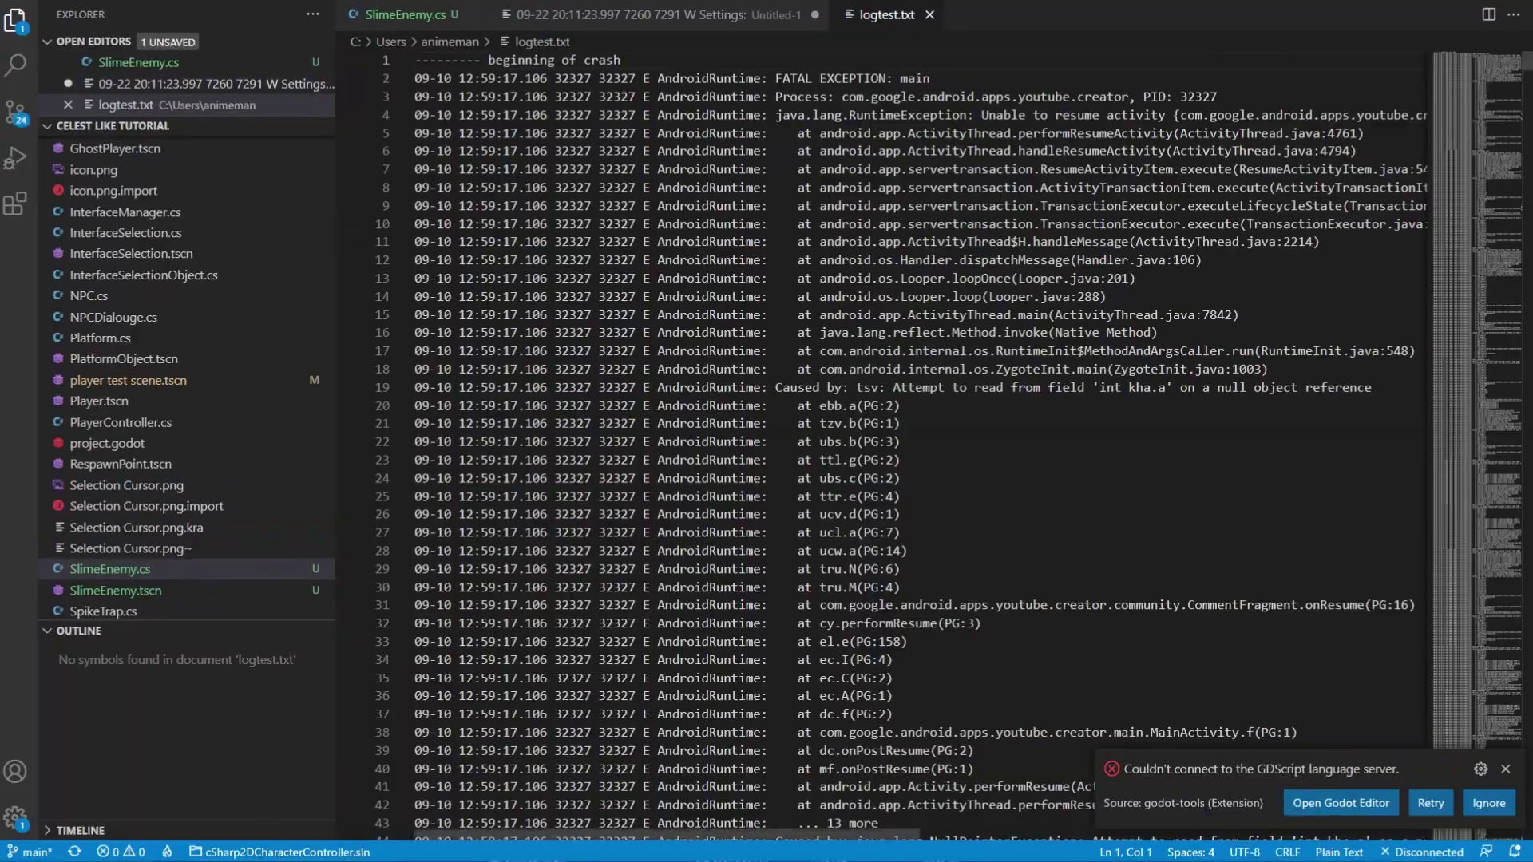
{"action": "left_click_drag", "start_coordinate": [1474, 88], "coordinate": [1443, 679]}
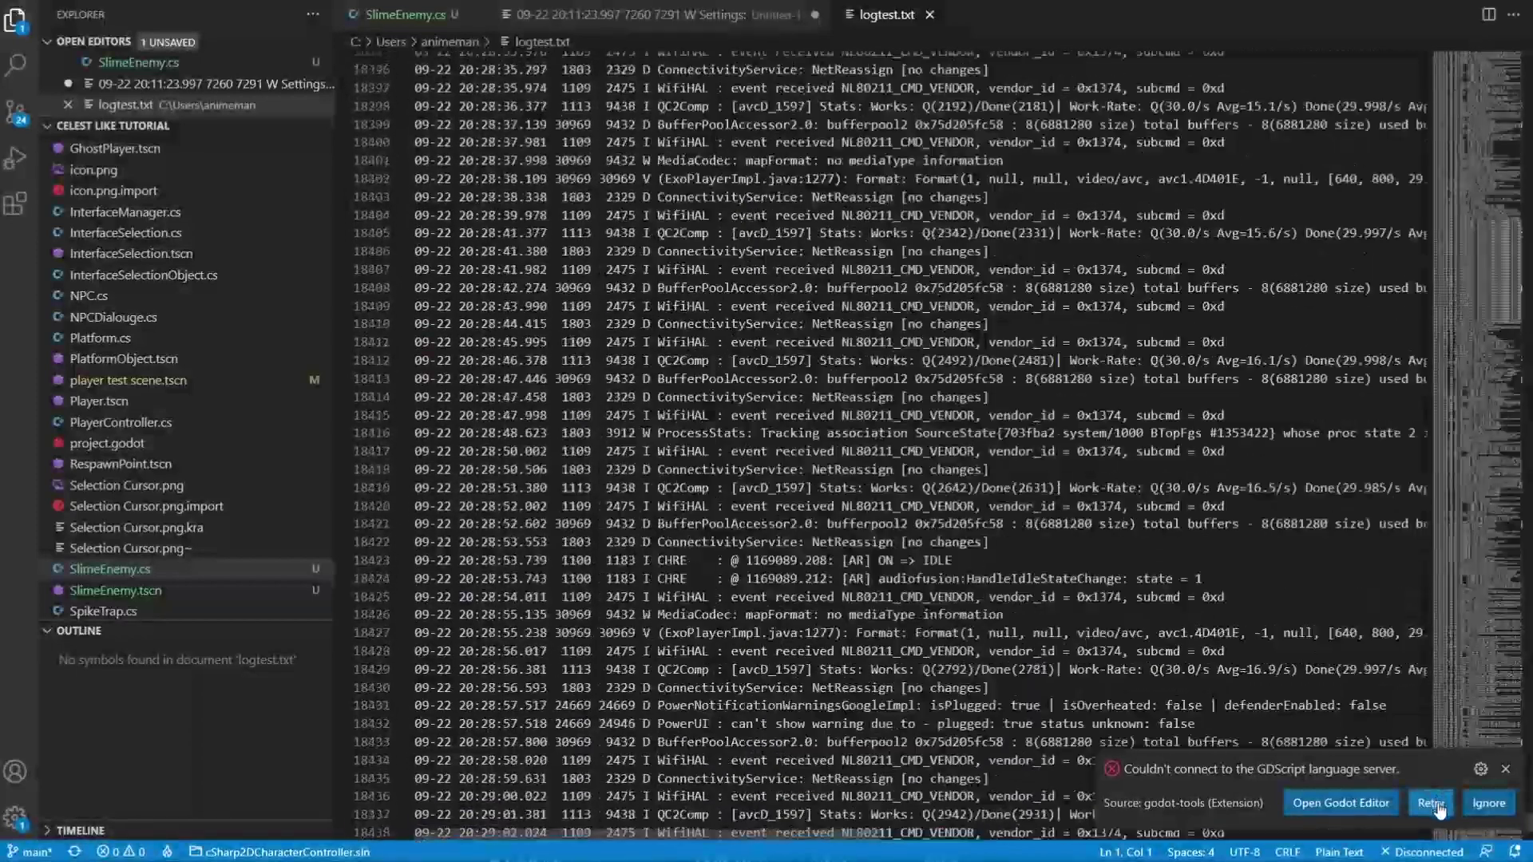
{"action": "left_click_drag", "start_coordinate": [1443, 679], "coordinate": [1450, 850]}
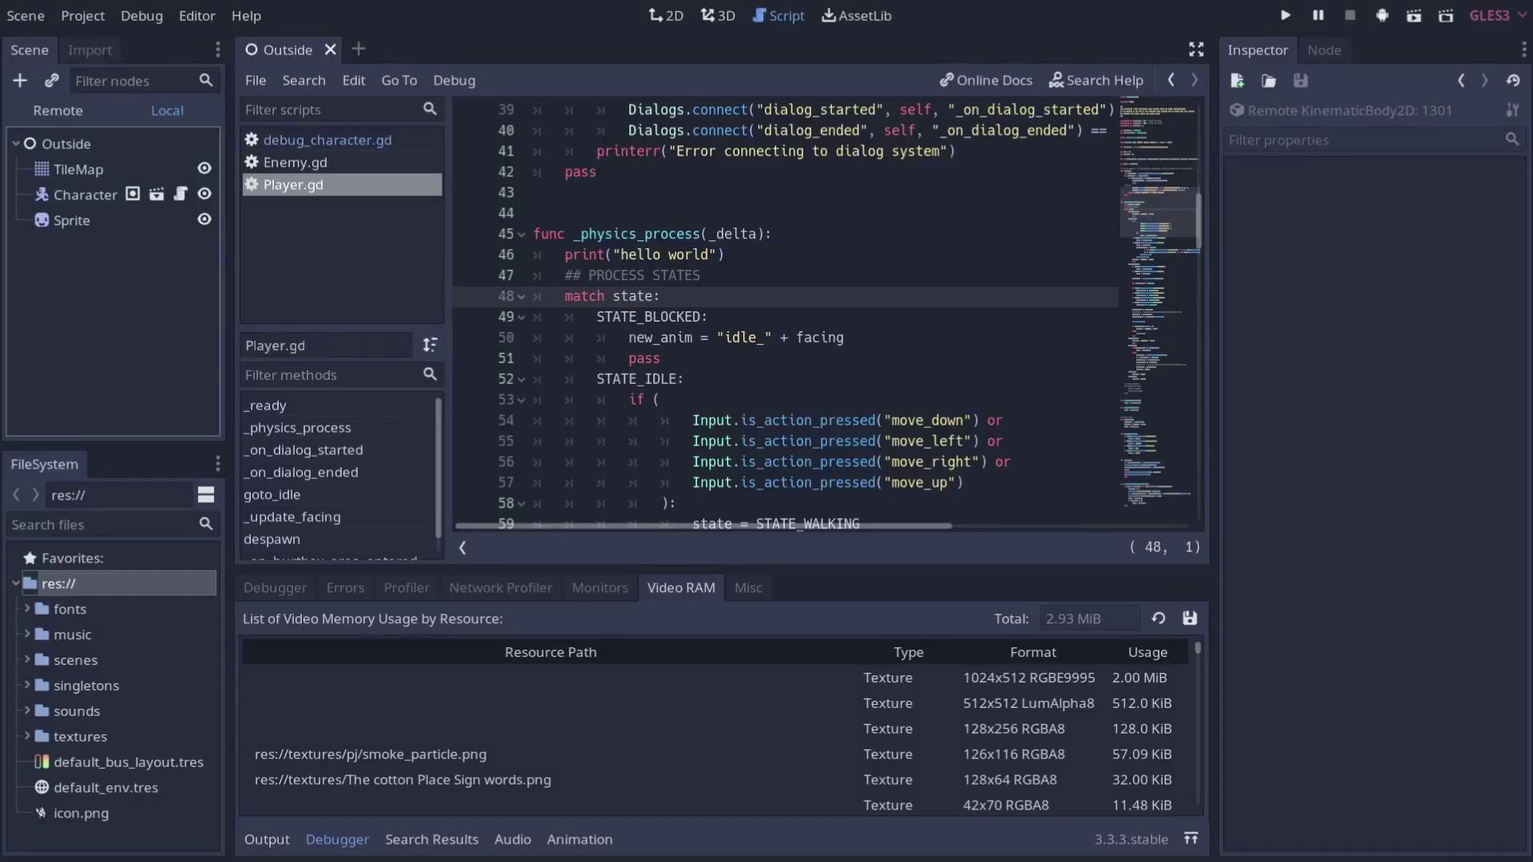
- Turn on 'Small Deploy with Network Filesystem' in the Debug menu
{"action": "left_click", "coordinate": [140, 15]}
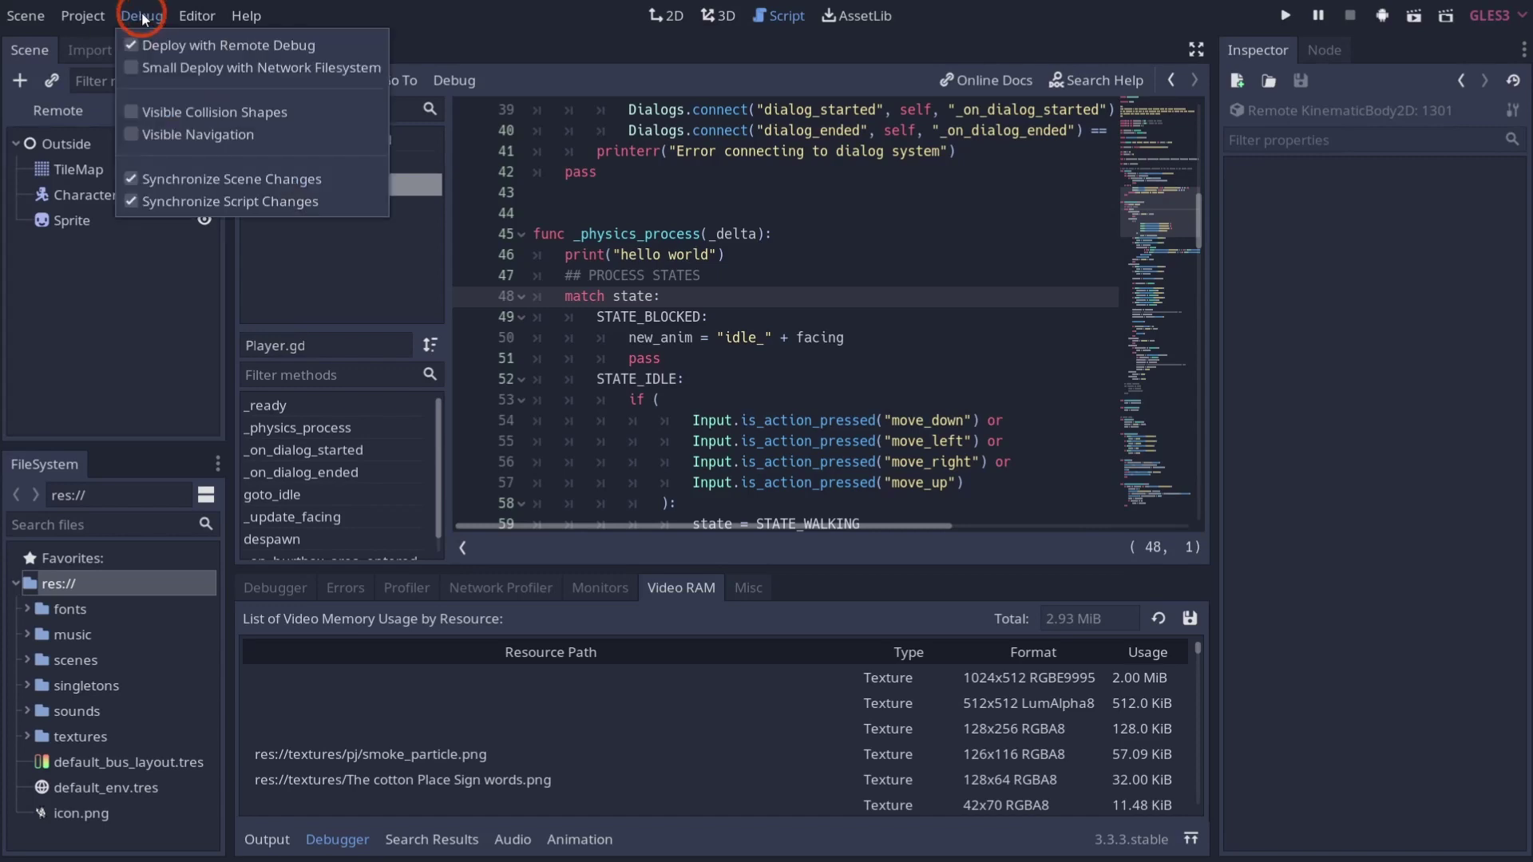
{"action": "left_click", "coordinate": [172, 72]}
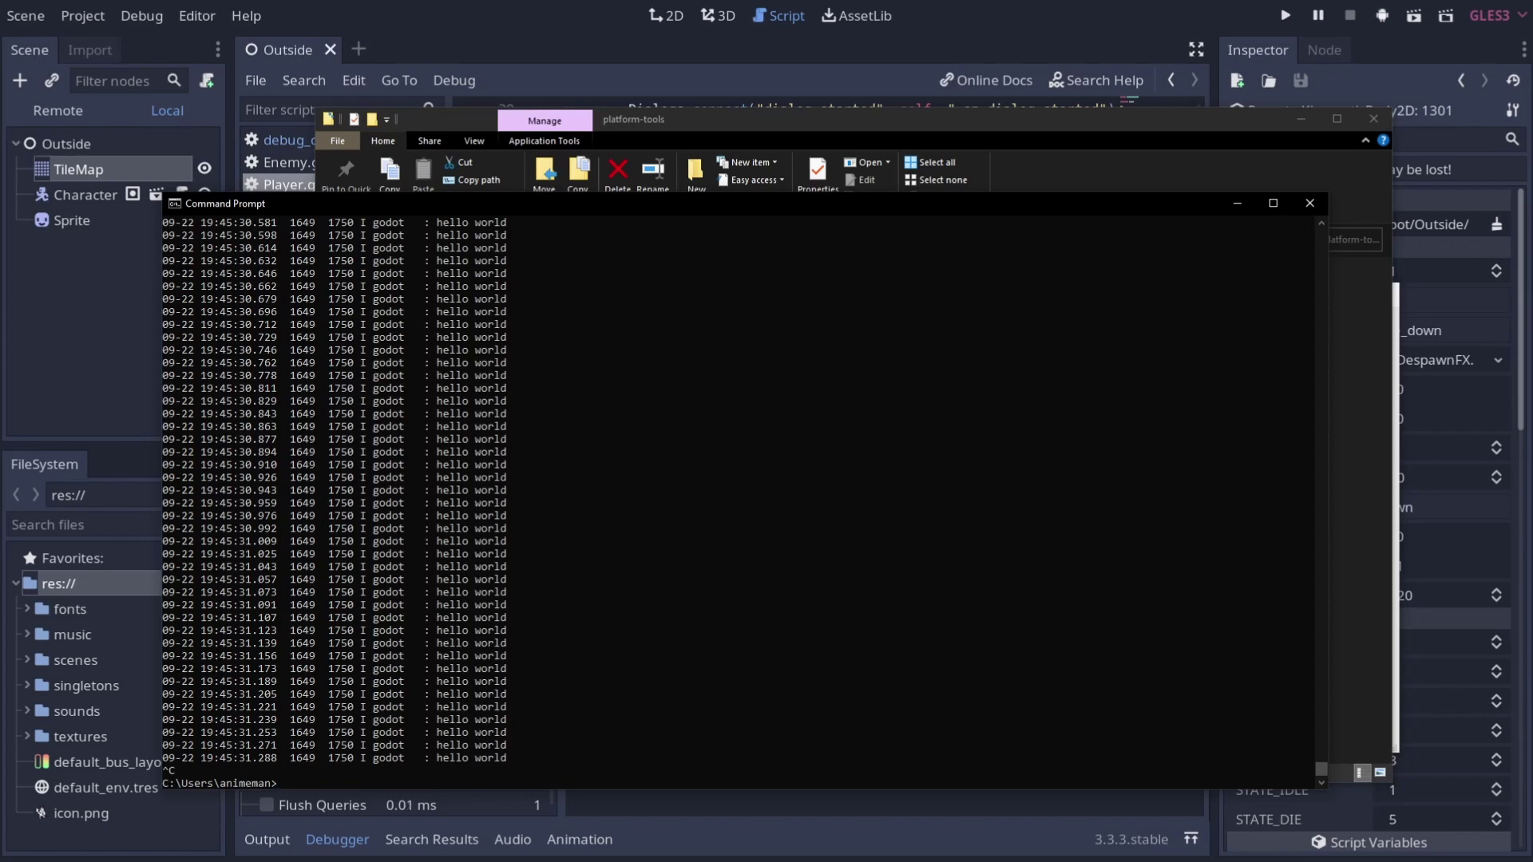
- Check the Errors, Debugger, Monitors and Video RAM panels, glance at the console, then reopen Debug
{"action": "left_click", "coordinate": [130, 582]}
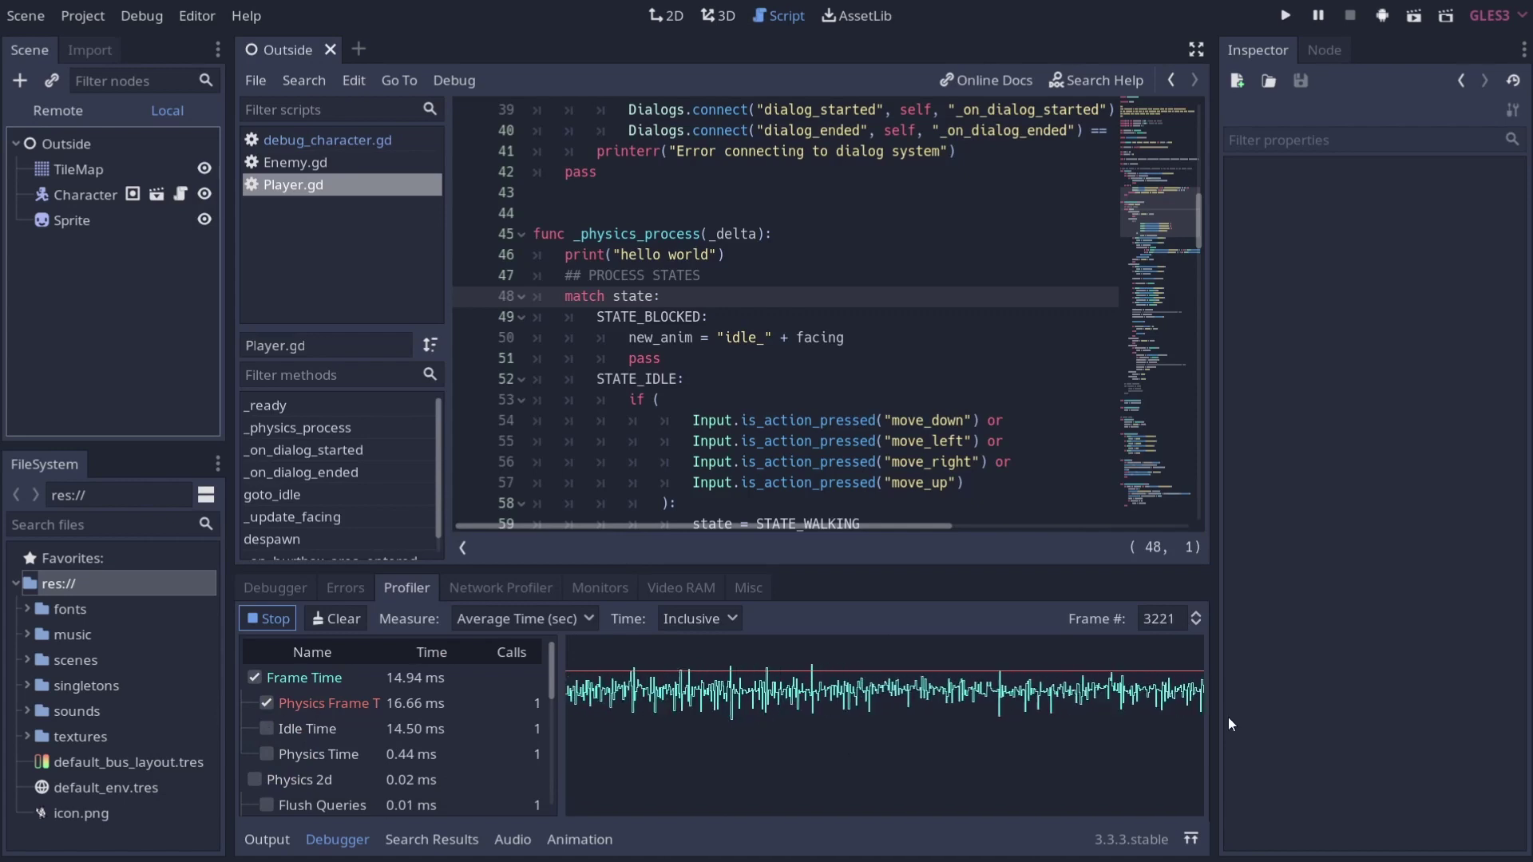
{"action": "left_click", "coordinate": [358, 592]}
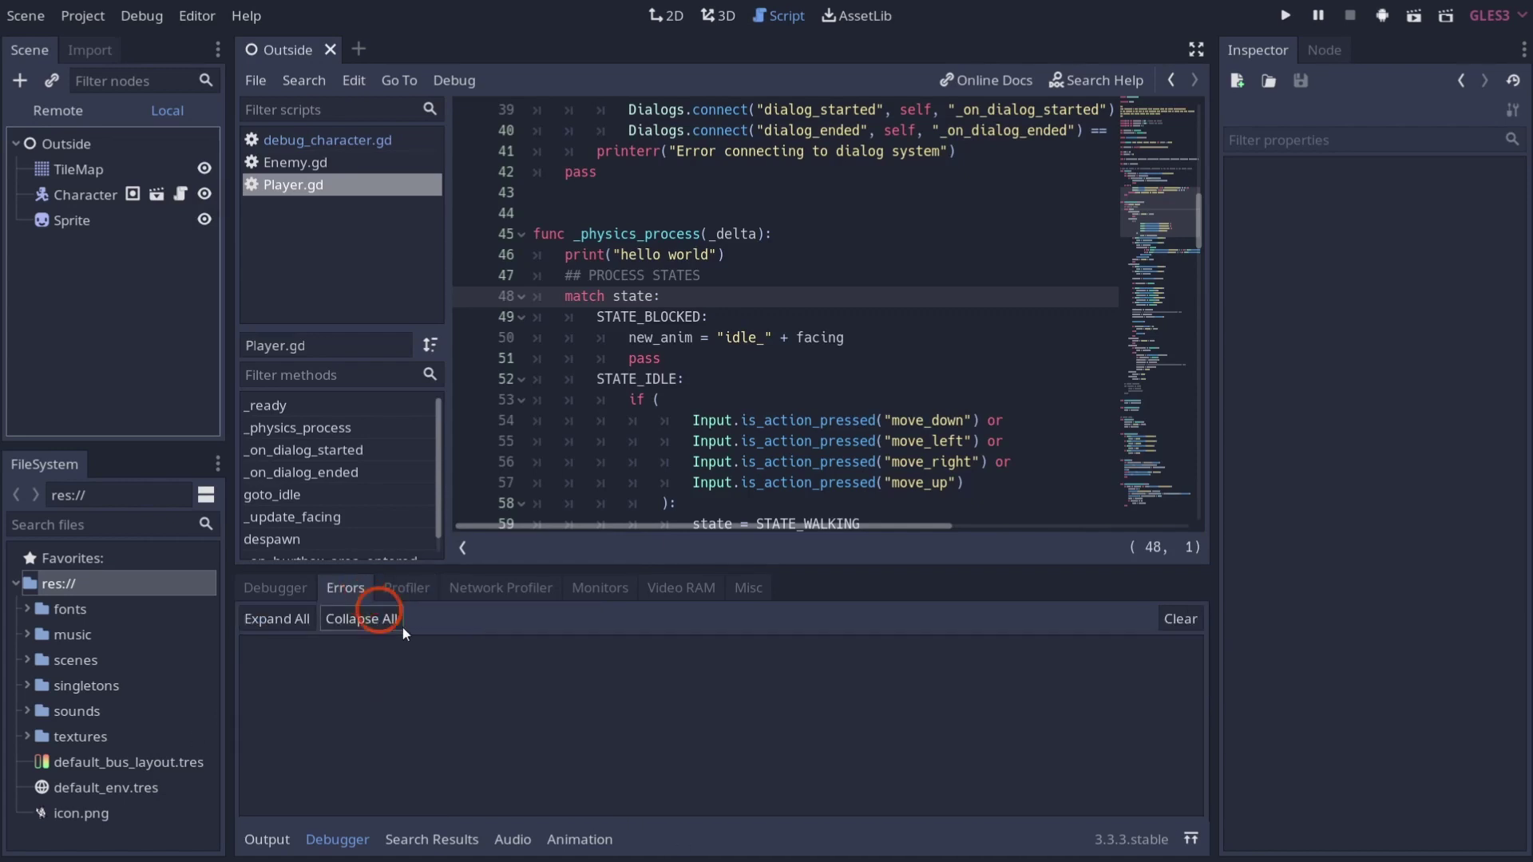
{"action": "left_click", "coordinate": [389, 587]}
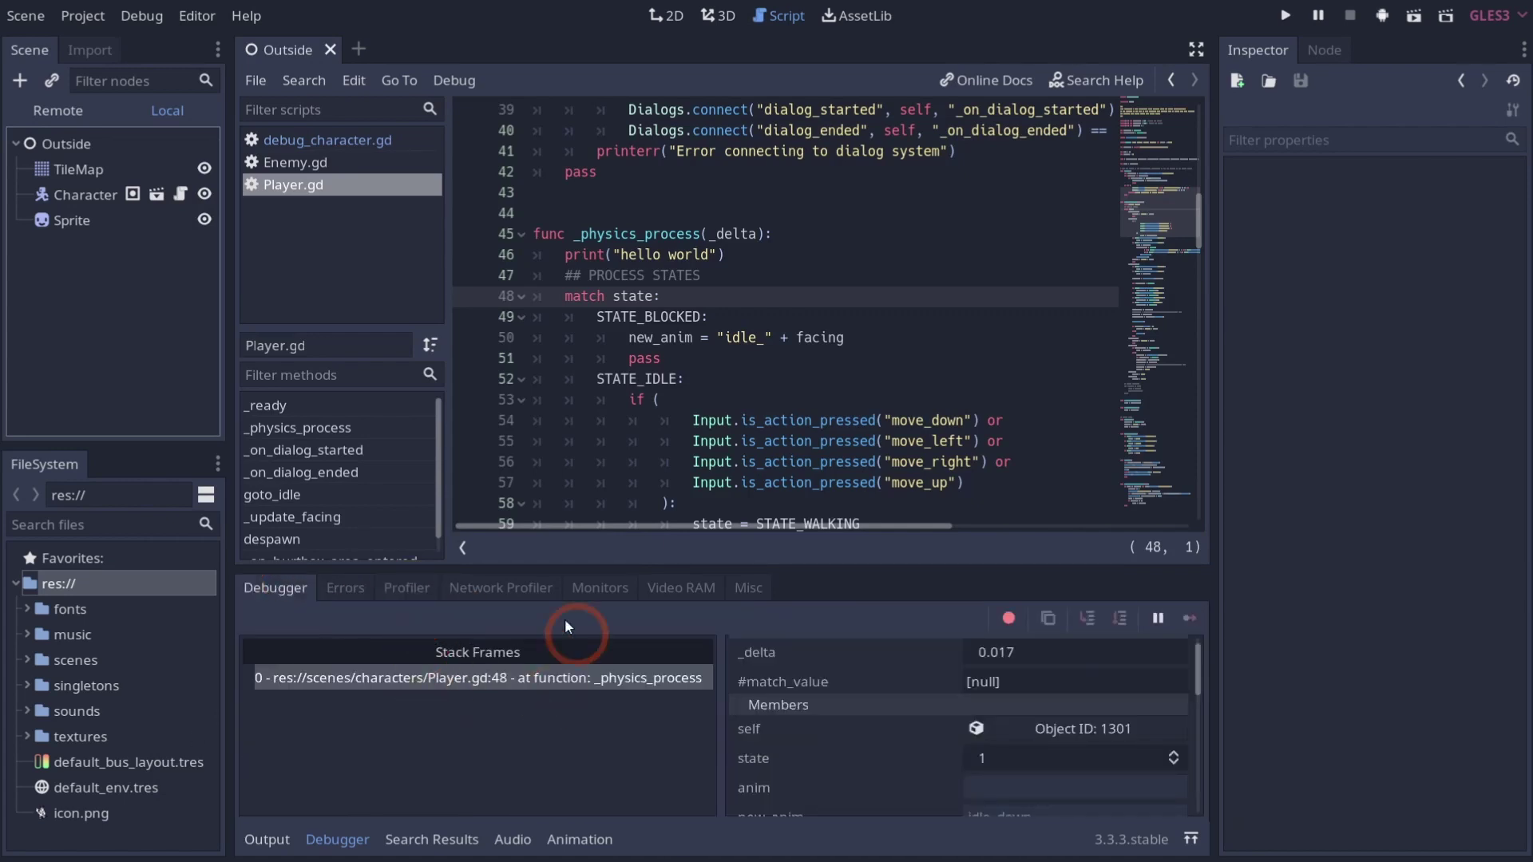
{"action": "left_click", "coordinate": [597, 586]}
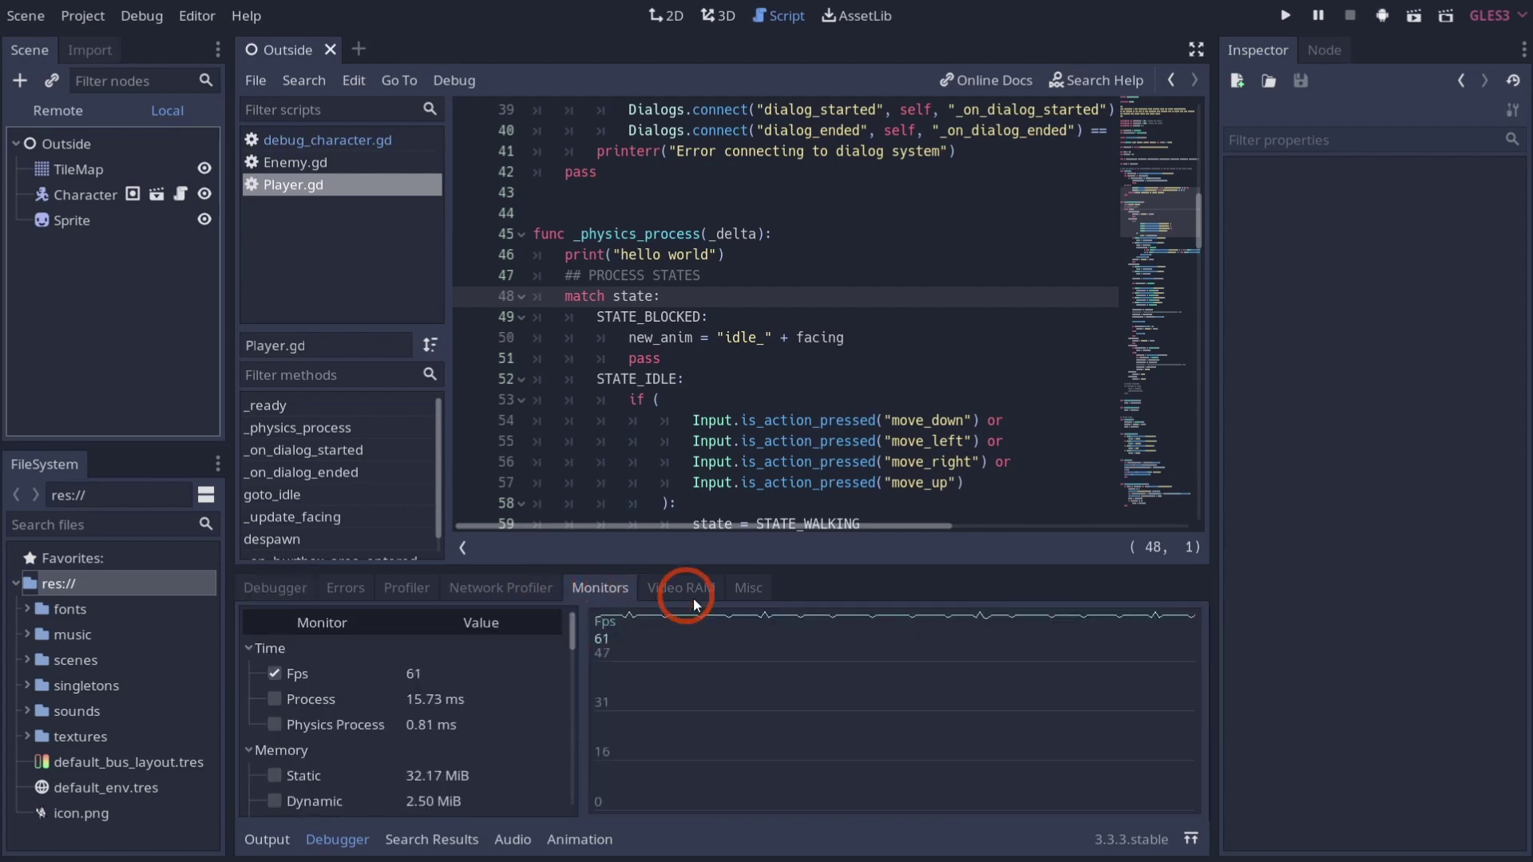
{"action": "left_click", "coordinate": [654, 587]}
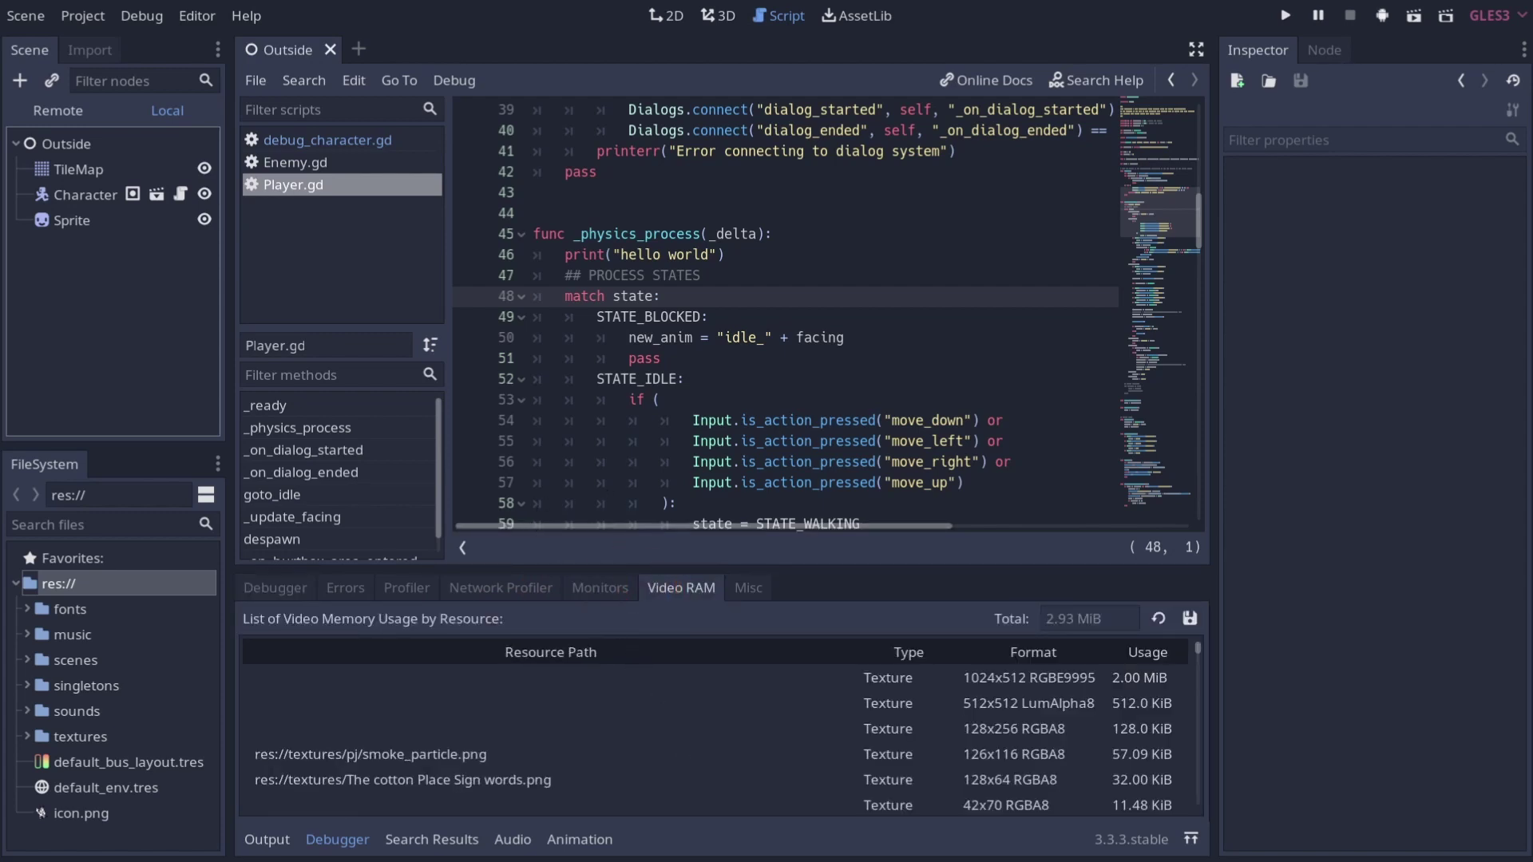
{"action": "key", "text": "alt+Tab"}
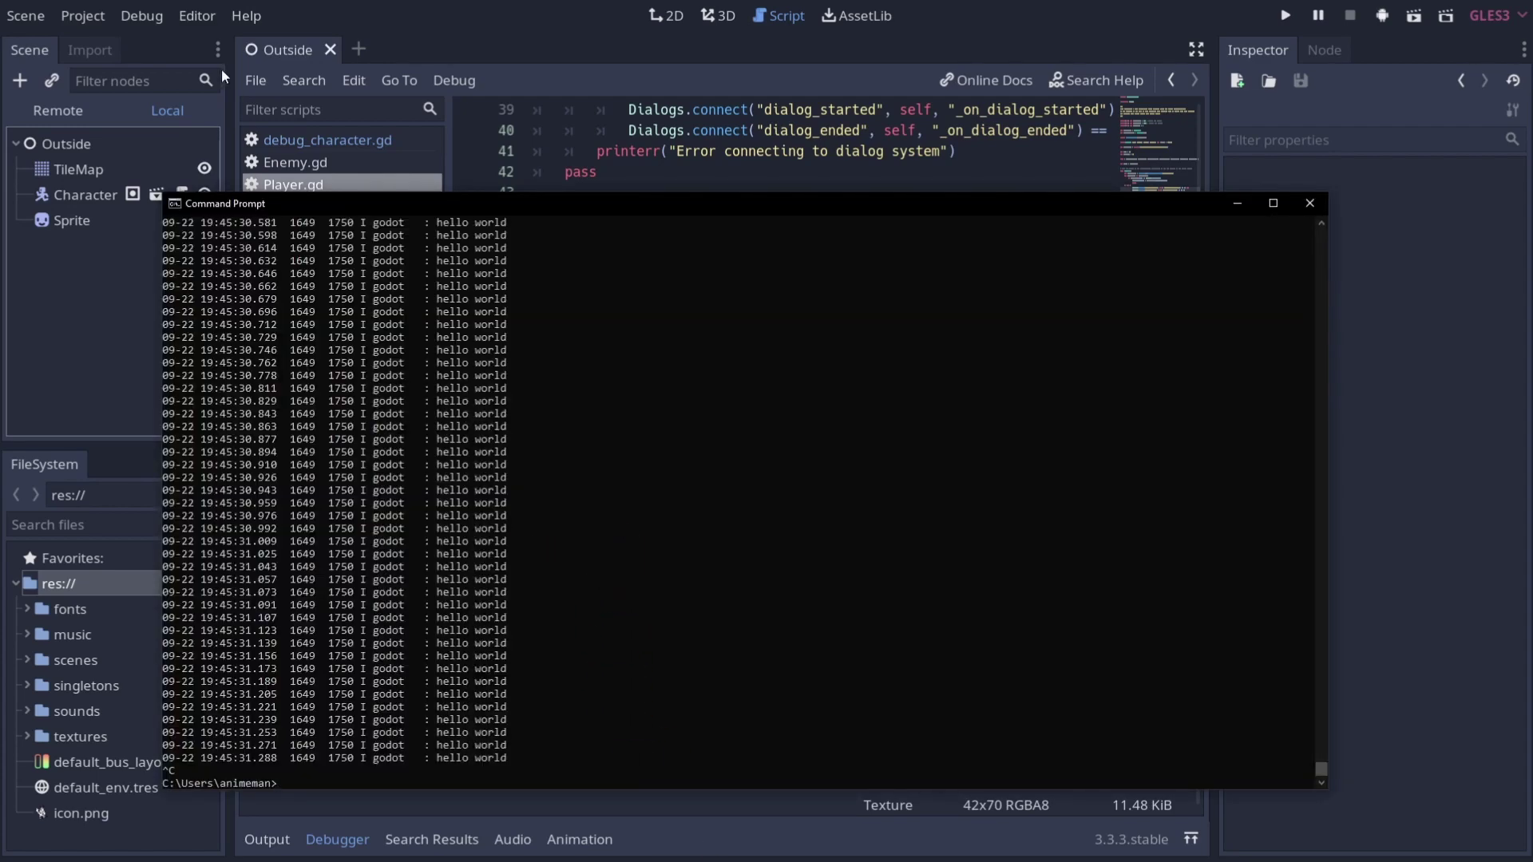
{"action": "left_click", "coordinate": [172, 18]}
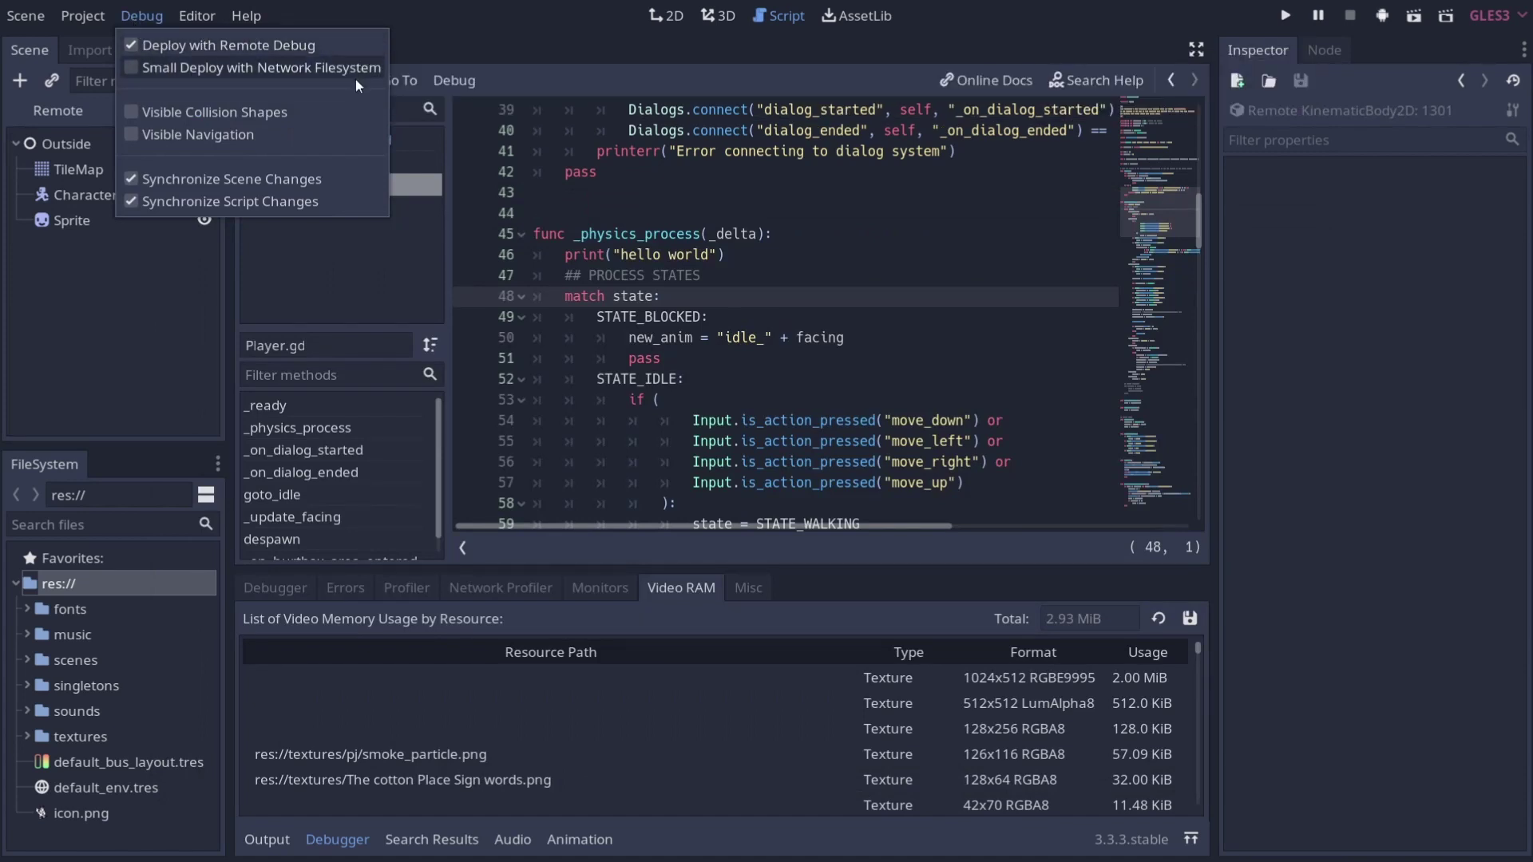
{"action": "mouse_move", "coordinate": [261, 67]}
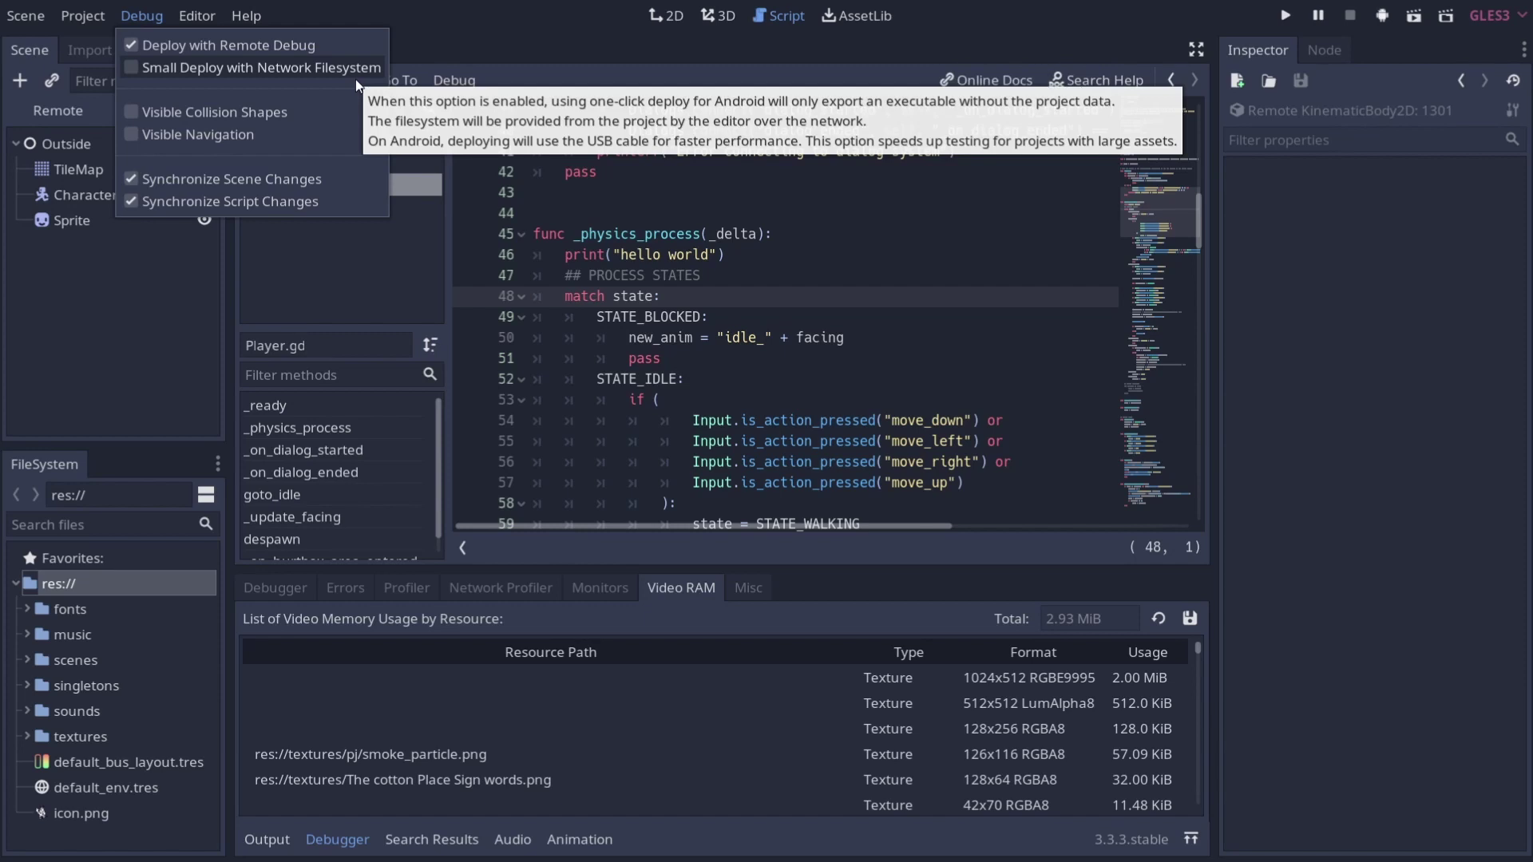
- Dismiss the Debug menu, leaving Player.gd and the Video RAM texture list visible
{"action": "left_click", "coordinate": [493, 42]}
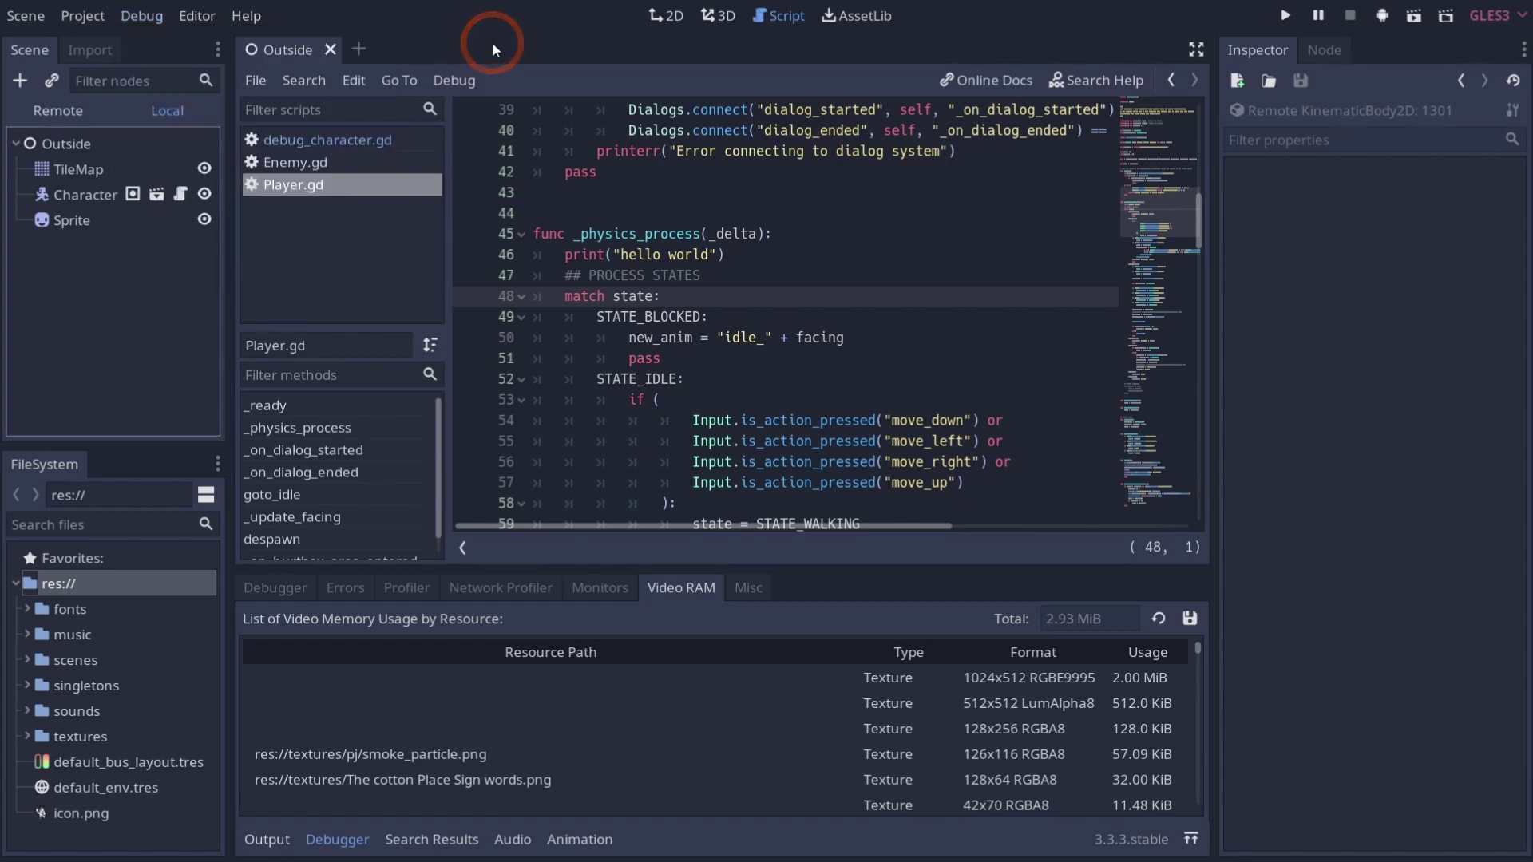